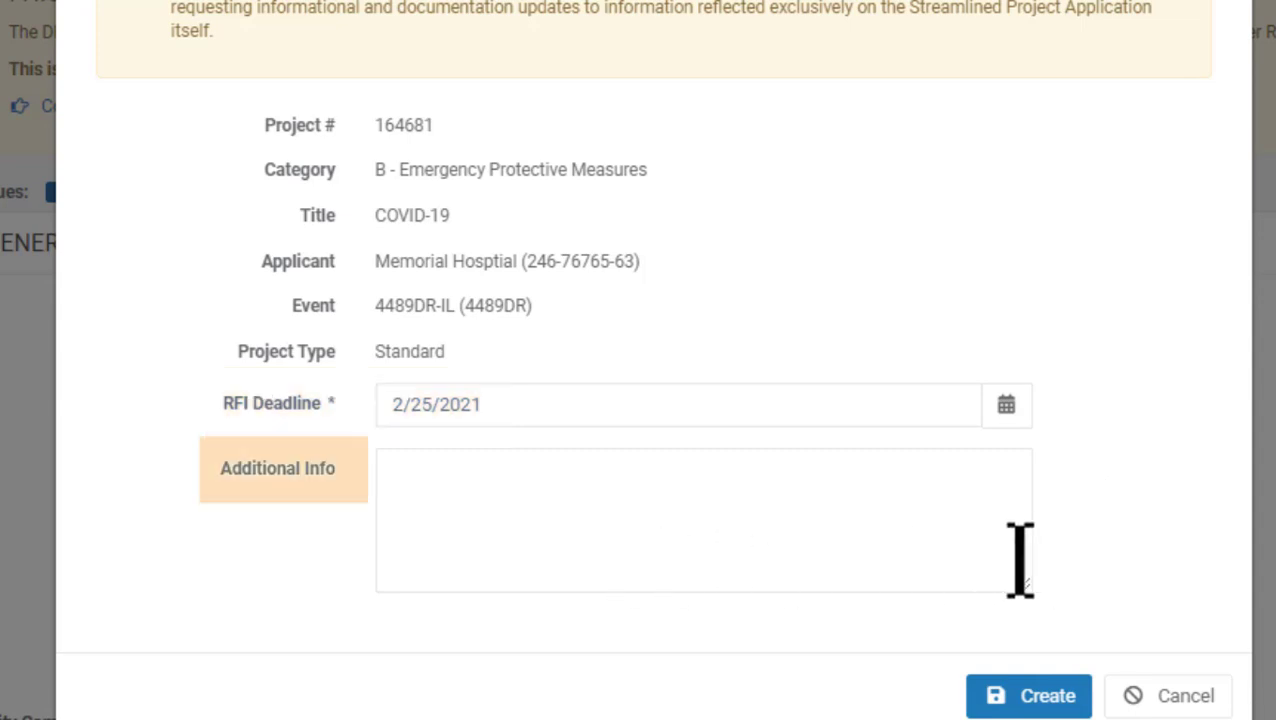
Create the SPA revision RFI for project 164681 with a 2/25/2021 deadline.
{"action": "left_click", "coordinate": [1016, 705]}
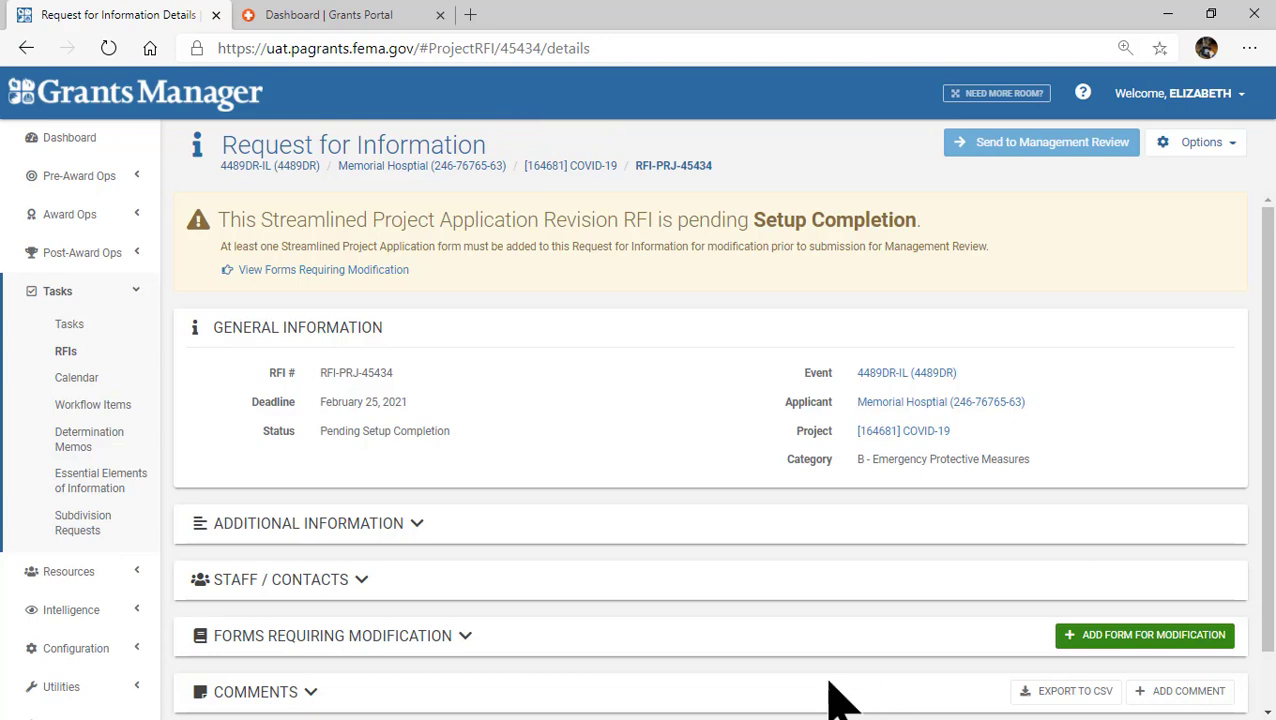
Add Schedule C for modification with the note 'Missing timesheets to validate all cost claims'.
{"action": "left_click", "coordinate": [1088, 658]}
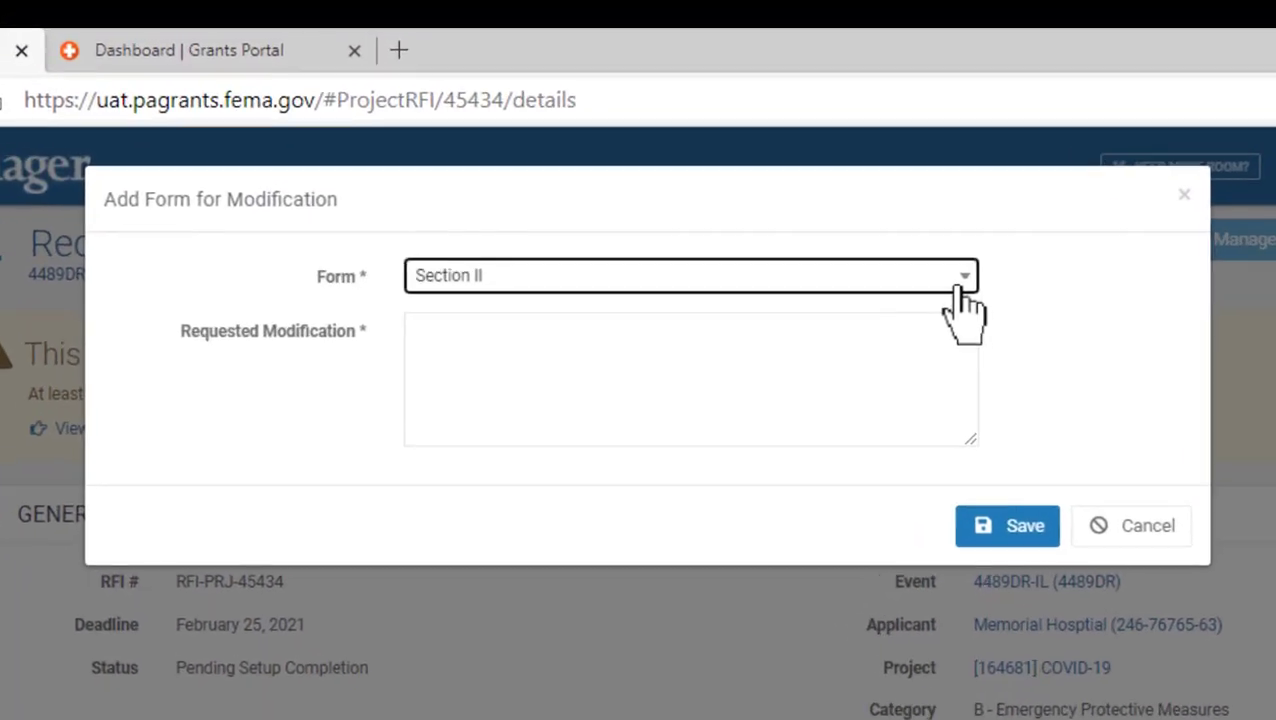
{"action": "left_click", "coordinate": [851, 170]}
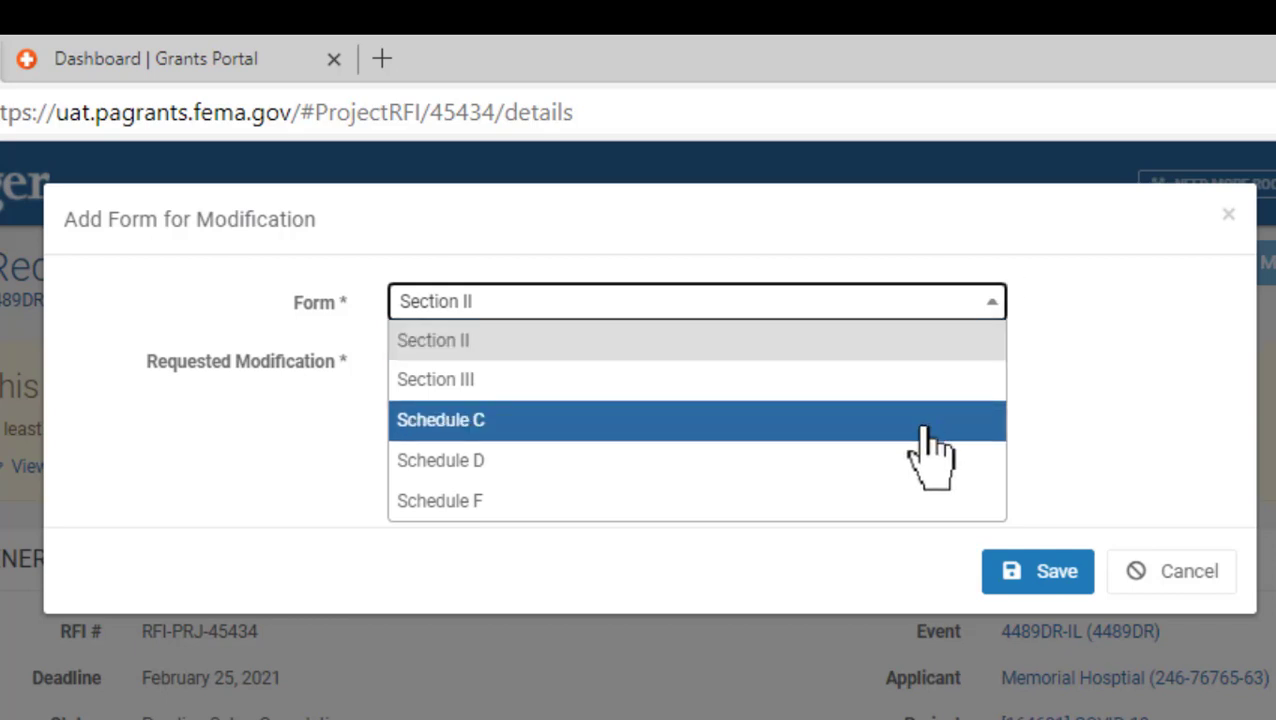
{"action": "left_click", "coordinate": [922, 430]}
{"action": "left_click", "coordinate": [738, 398]}
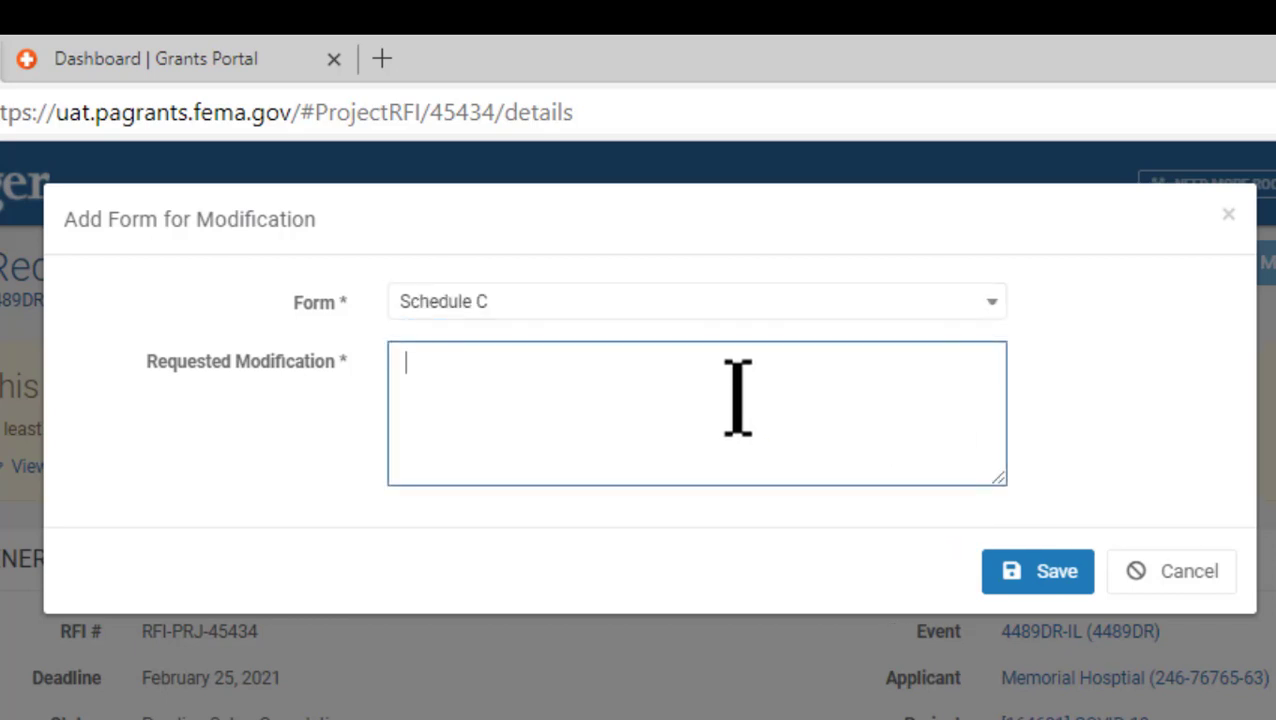
{"action": "type", "text": "Missing timesheets to c"}
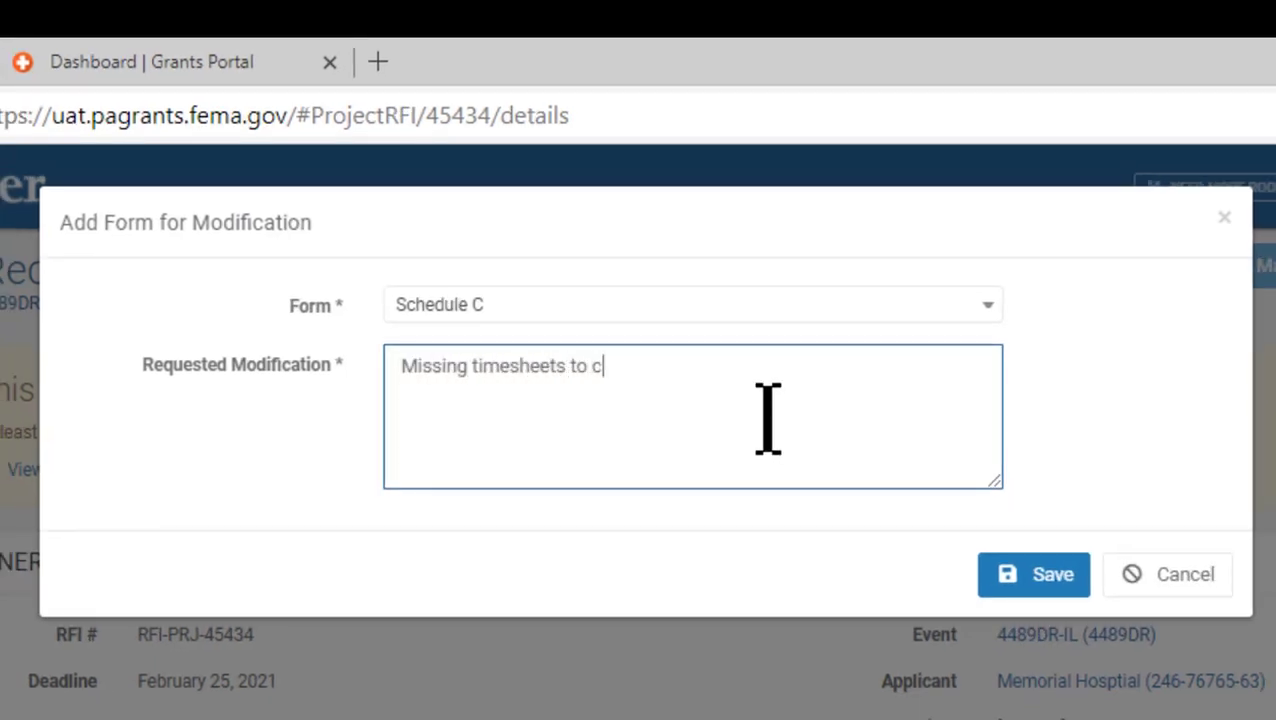
{"action": "key", "text": "BackSpace"}
{"action": "type", "text": "validate all cost claims"}
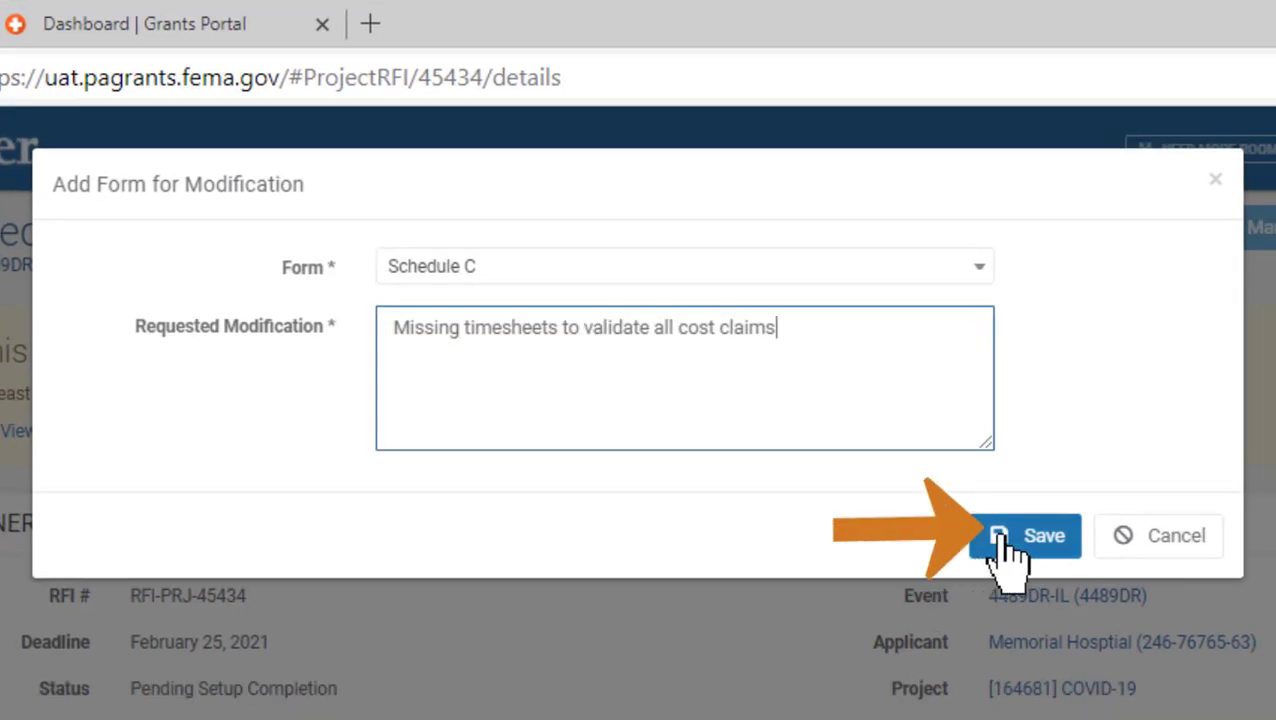
{"action": "left_click", "coordinate": [1000, 537]}
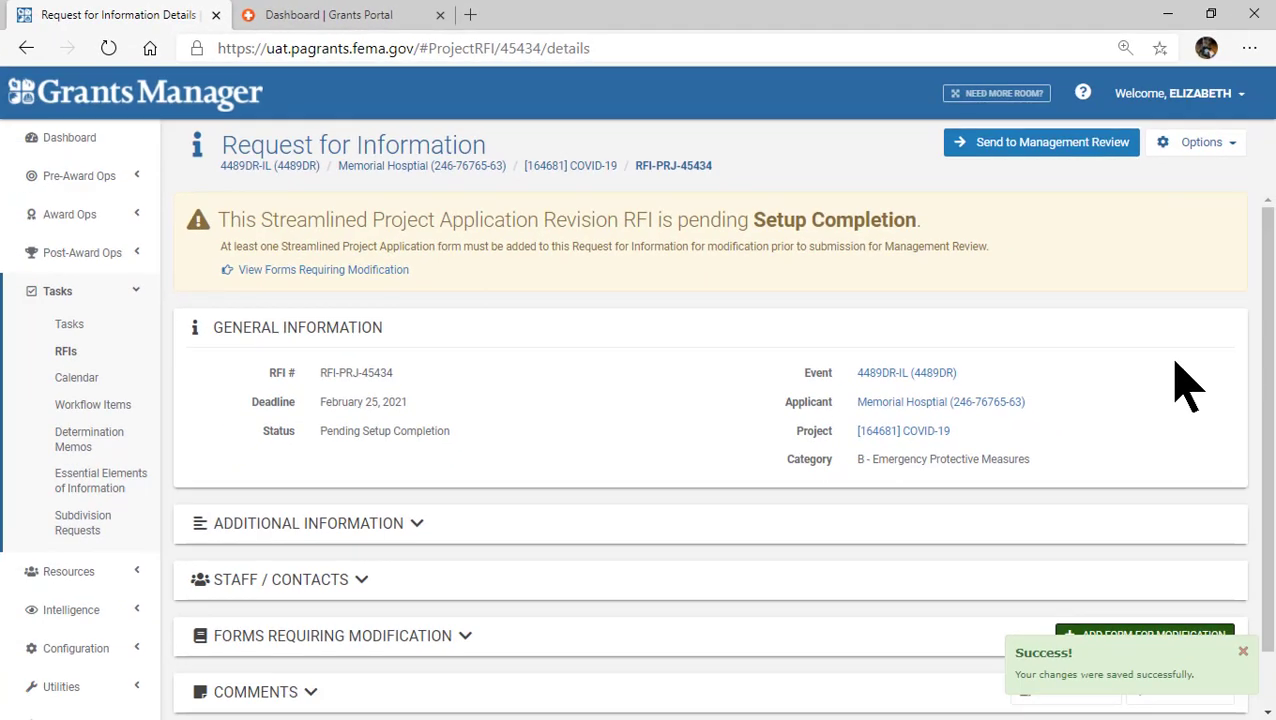
Send RFI-PRJ-45434 to management review and confirm.
{"action": "left_click", "coordinate": [1097, 157]}
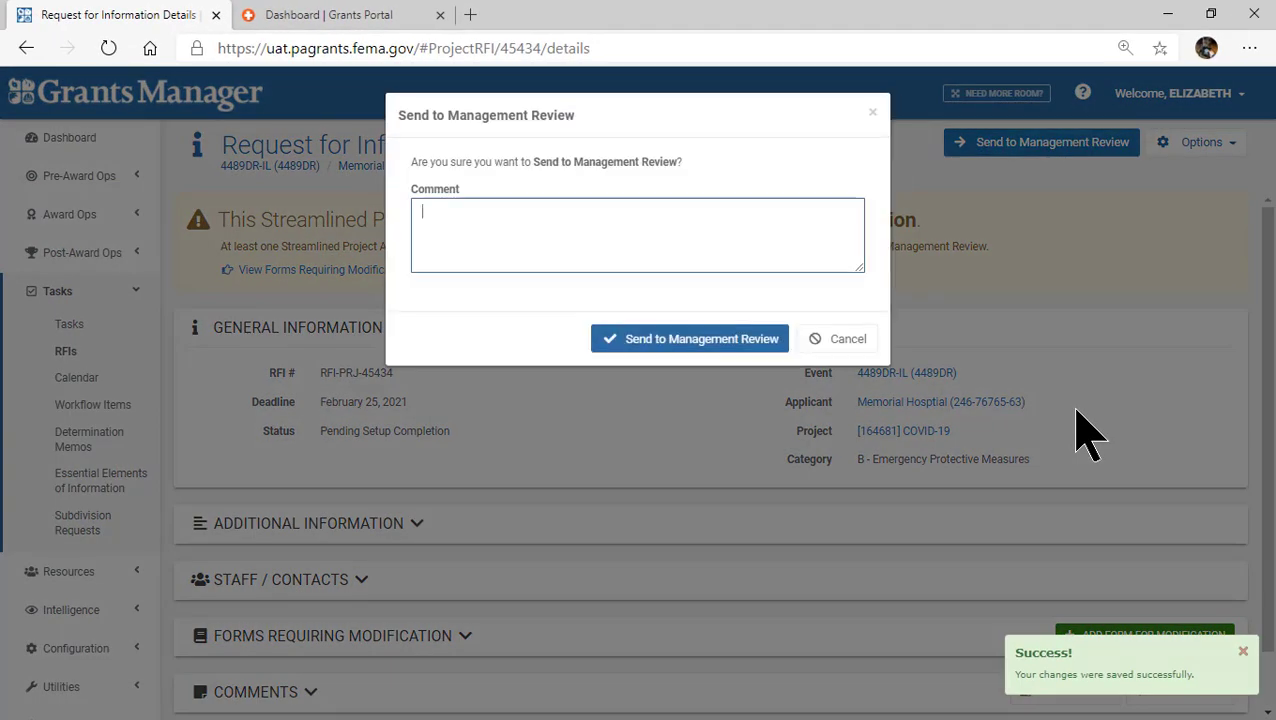
{"action": "left_click", "coordinate": [683, 345]}
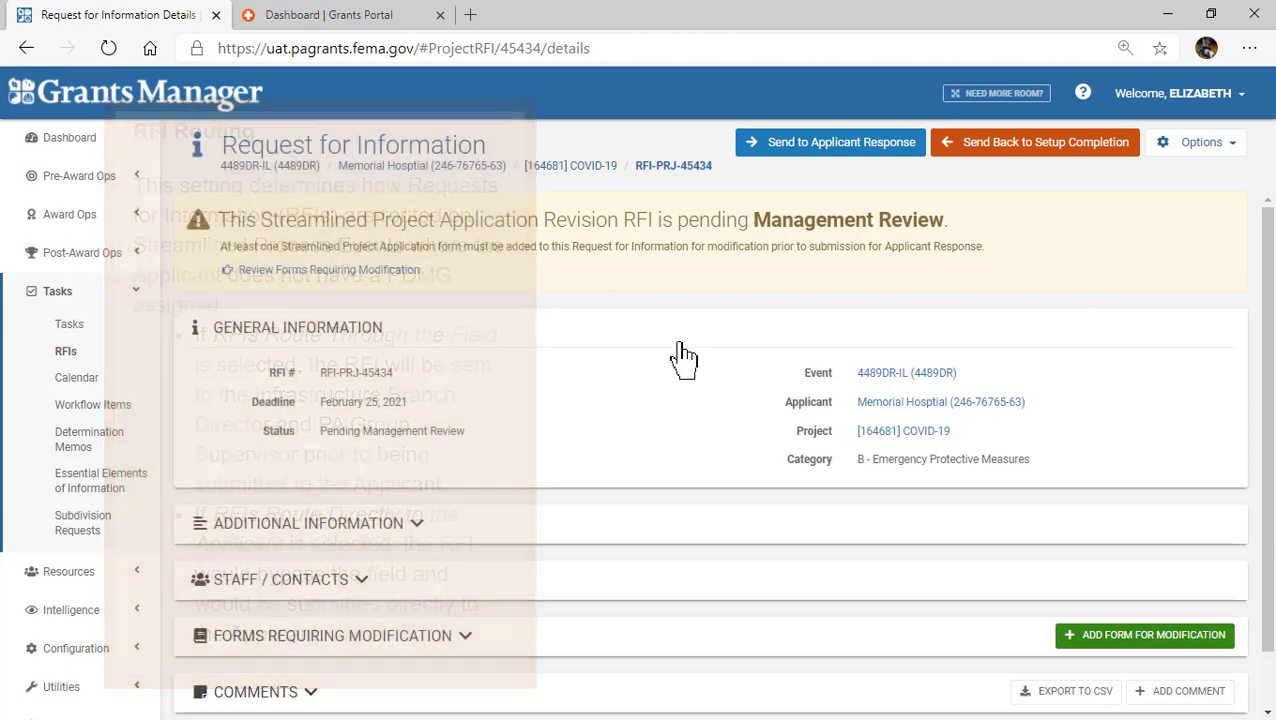
Send RFI-PRJ-45434 to the applicant for response and confirm.
{"action": "left_click", "coordinate": [818, 148]}
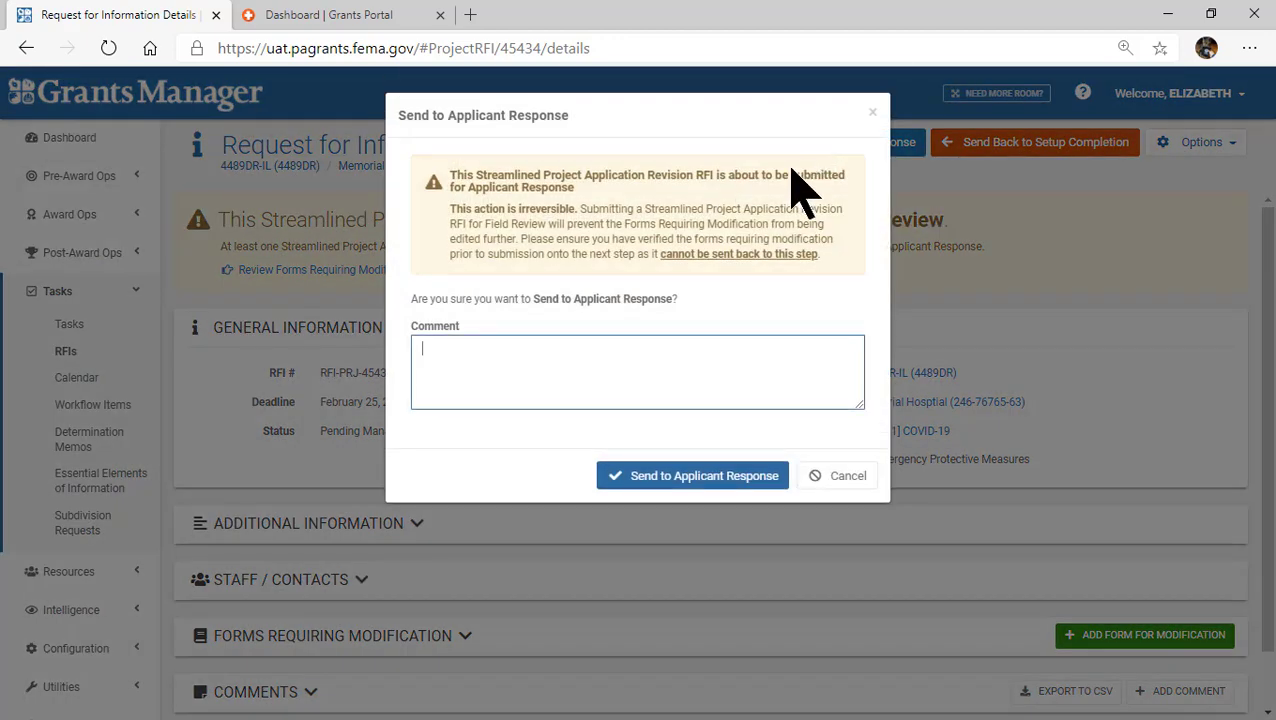
{"action": "left_click", "coordinate": [676, 482]}
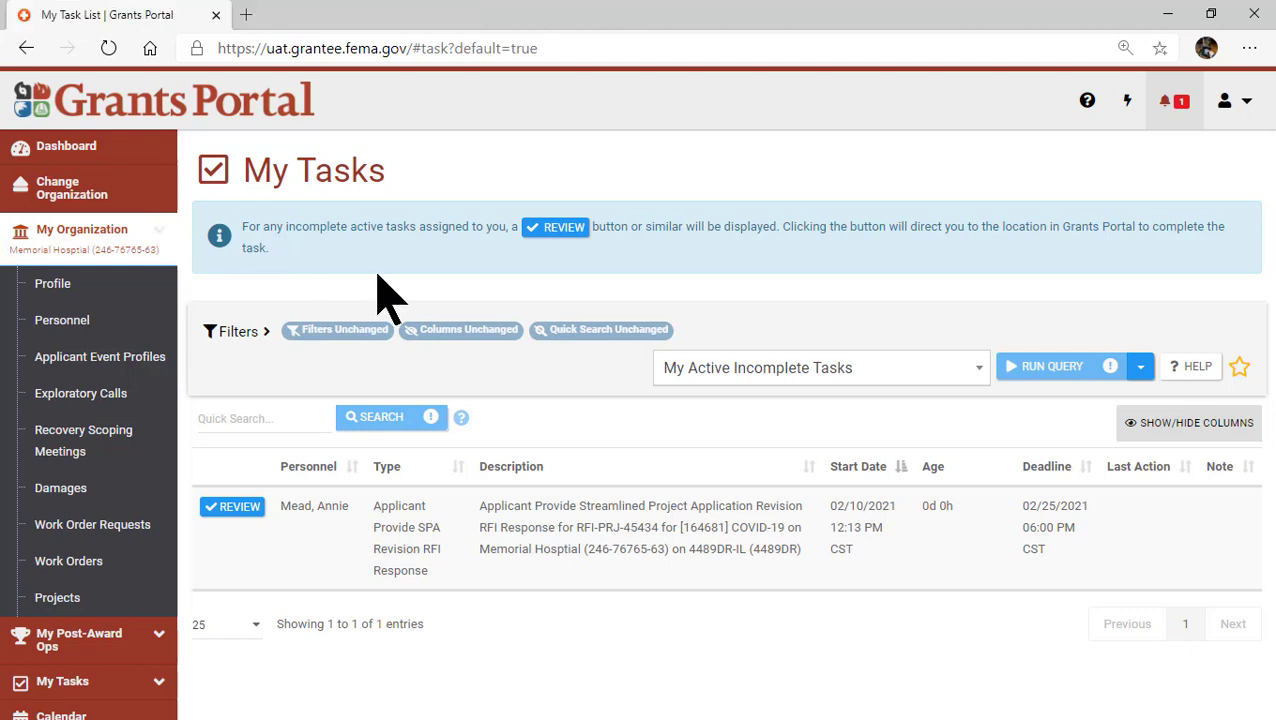
Open the organization's Projects list to show project 164681 COVID-19.
{"action": "left_click", "coordinate": [121, 601]}
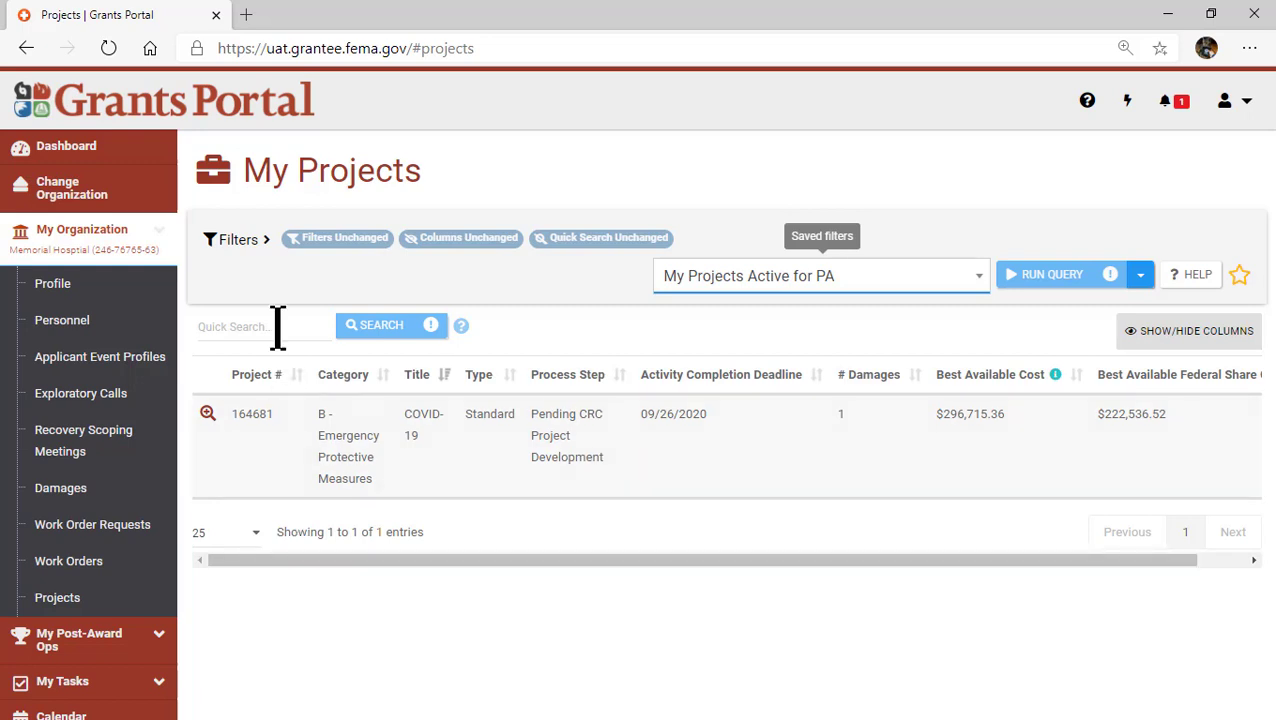
Filter the active-for-PA projects to those with Has Active RFIs and rerun the query.
{"action": "left_click", "coordinate": [265, 245]}
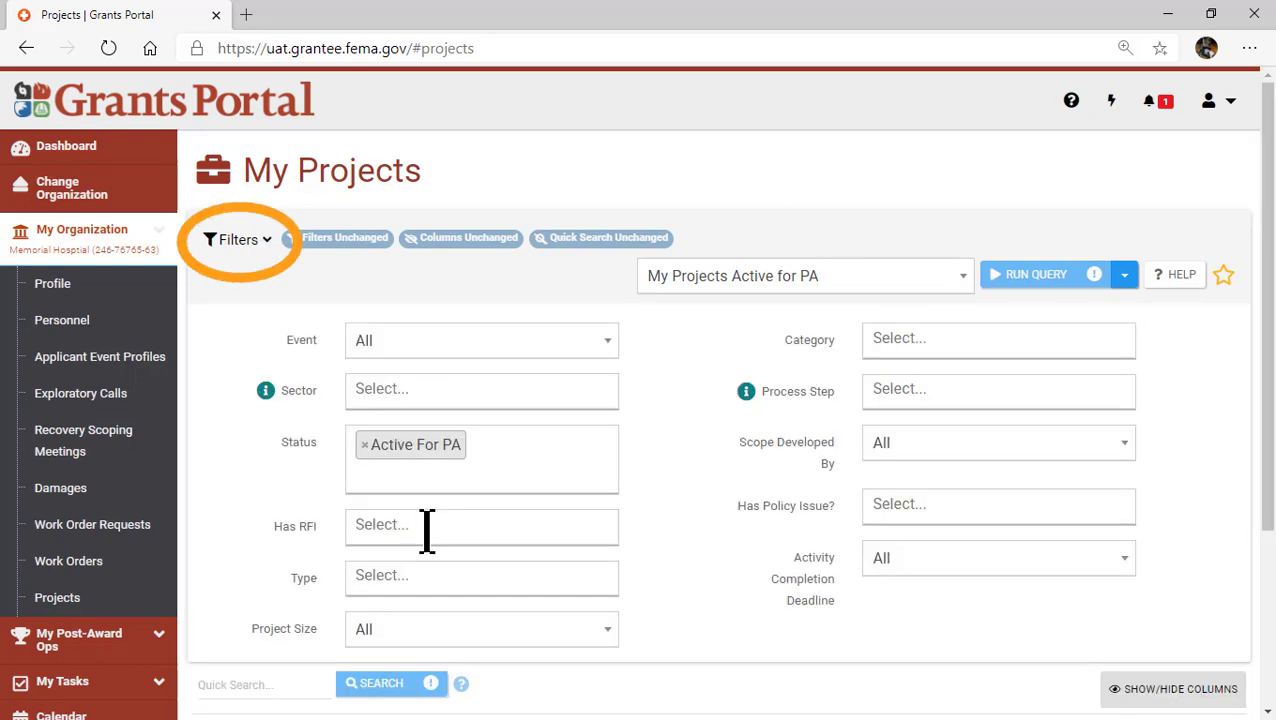
{"action": "left_click", "coordinate": [427, 528]}
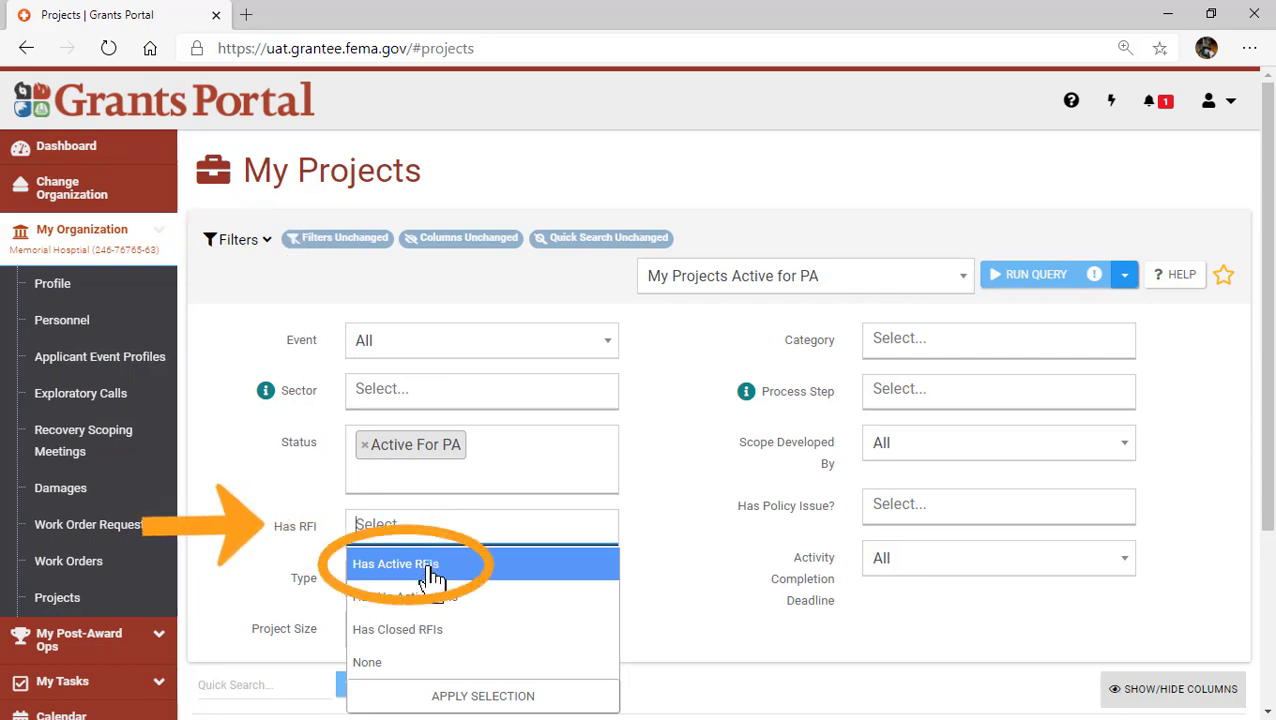
{"action": "left_click", "coordinate": [432, 576]}
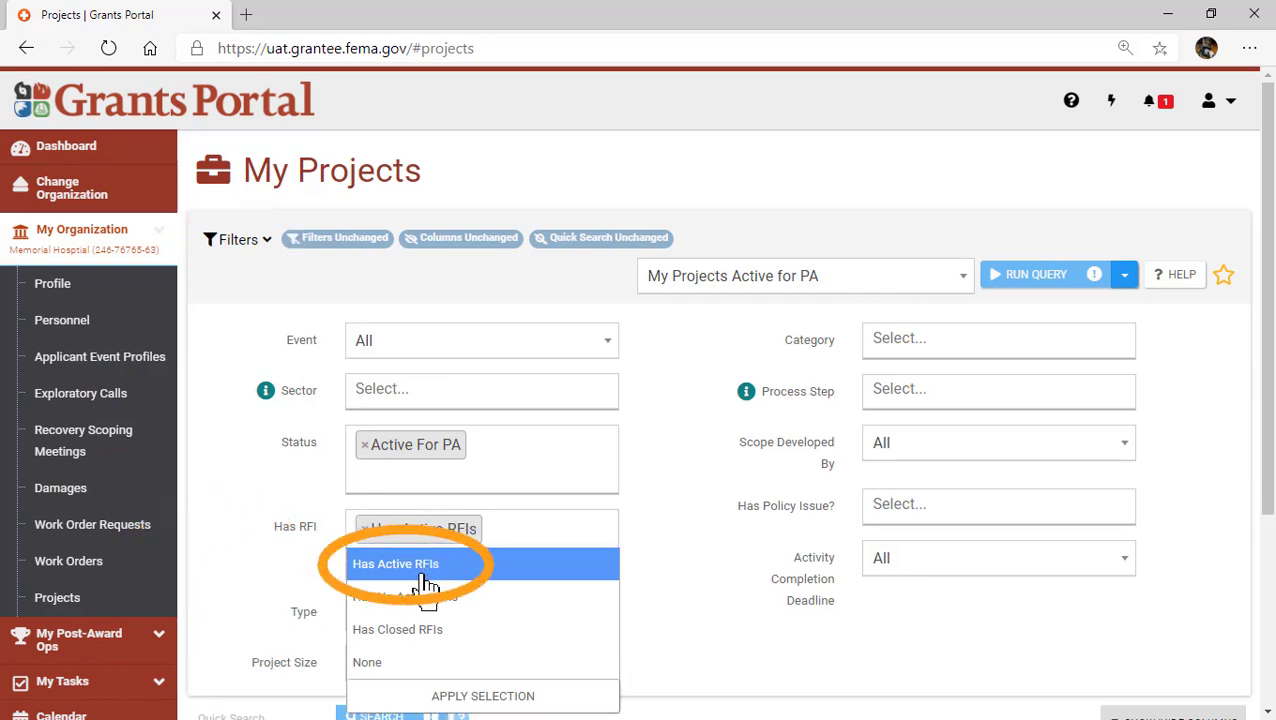
{"action": "left_click", "coordinate": [410, 705]}
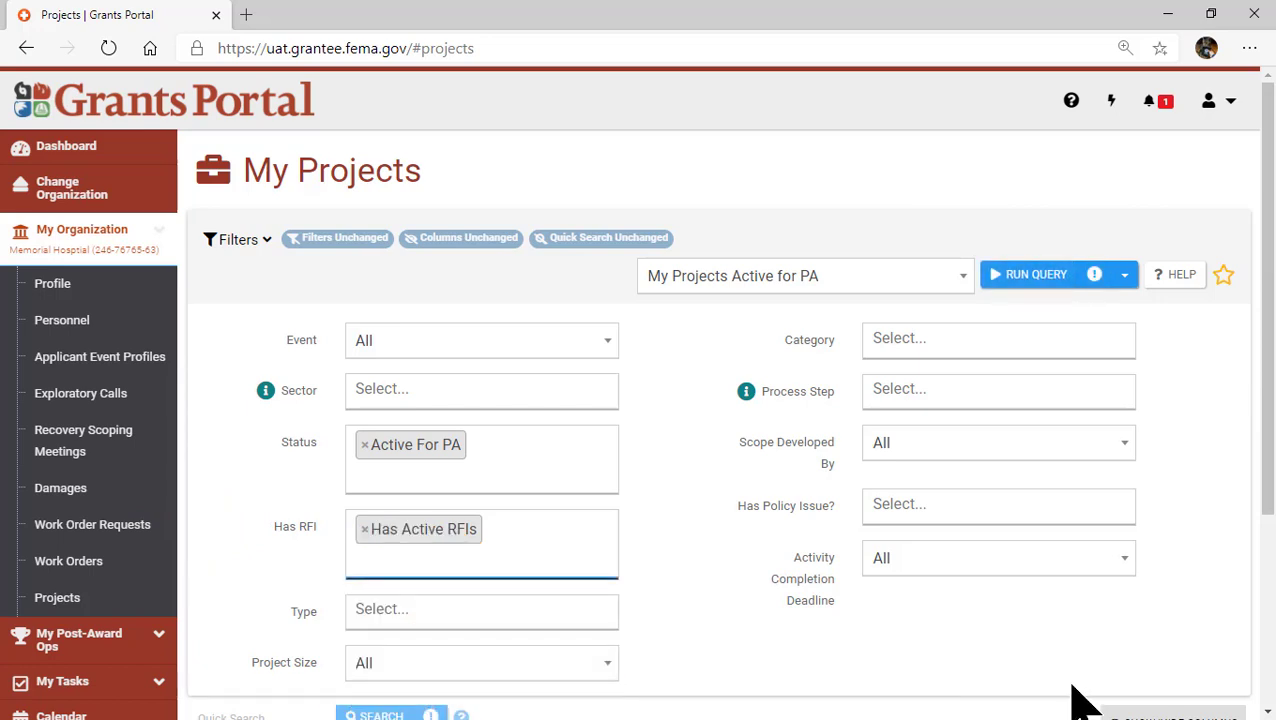
{"action": "left_click", "coordinate": [1058, 290]}
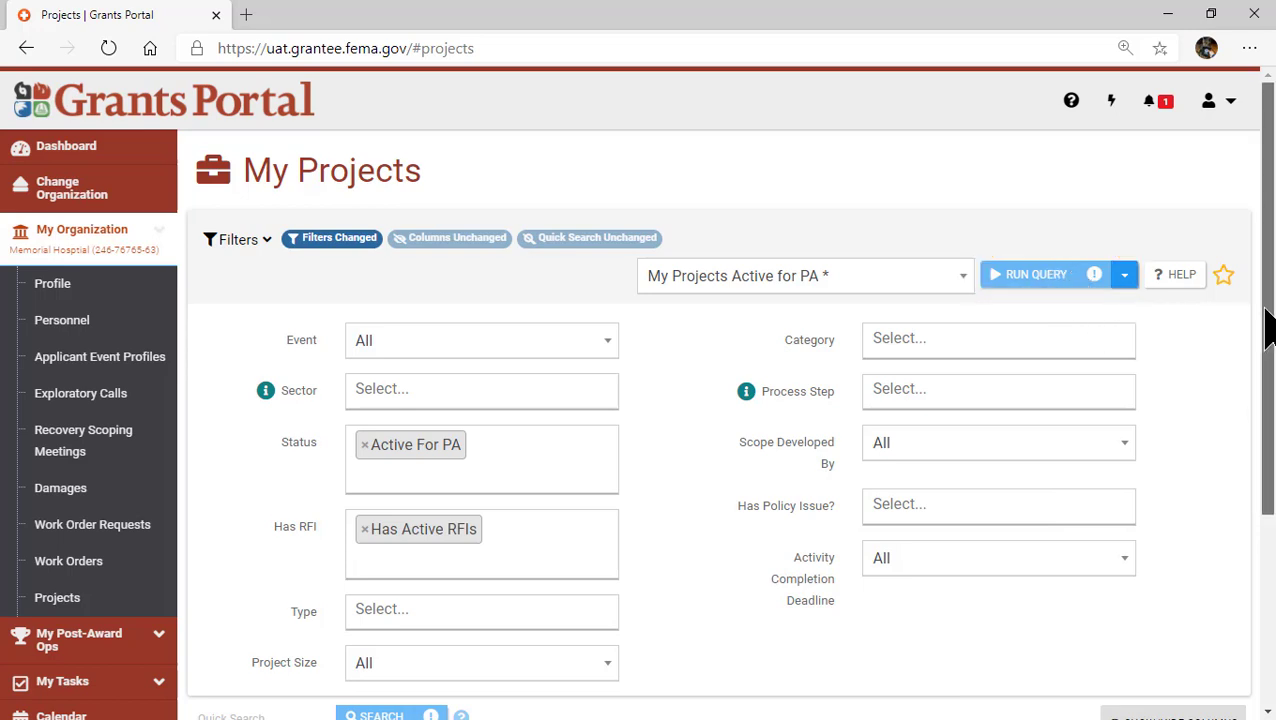
{"action": "left_click_drag", "start_coordinate": [1266, 330], "coordinate": [1266, 478]}
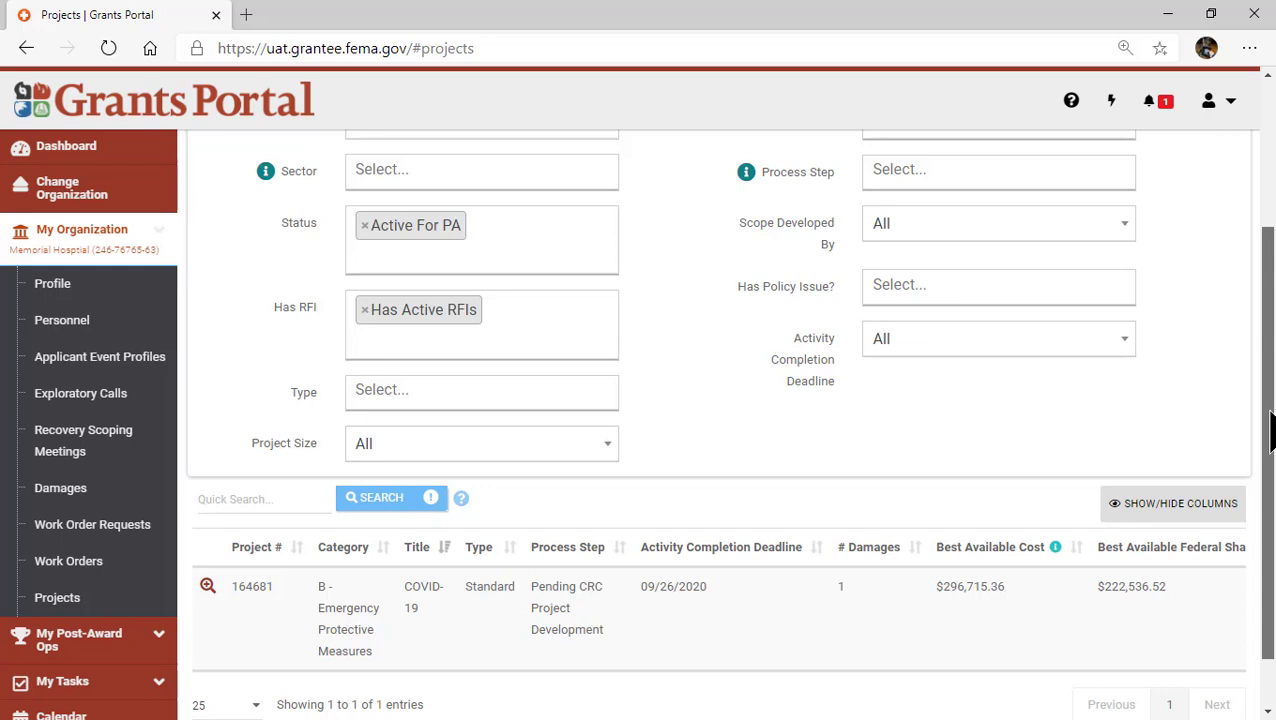
{"action": "left_click_drag", "start_coordinate": [1272, 430], "coordinate": [1262, 342]}
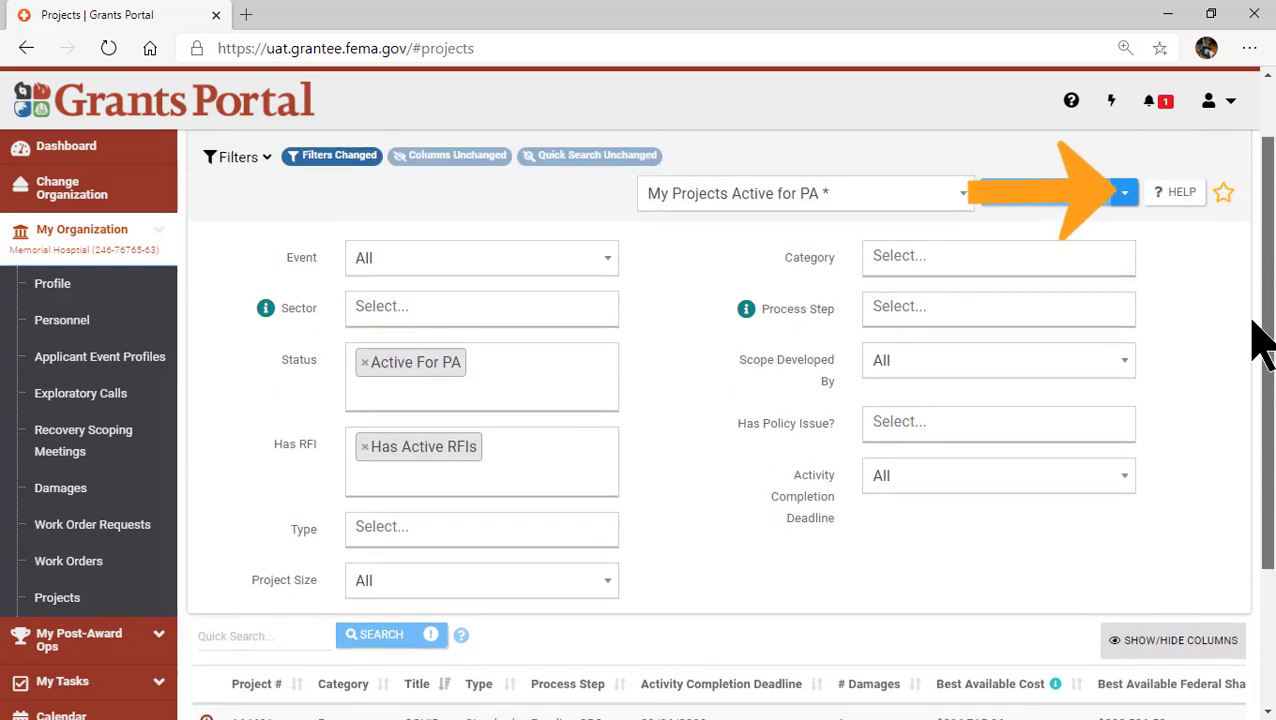
Save the filtered list under the name 'Projects with RFI'.
{"action": "left_click", "coordinate": [1124, 194]}
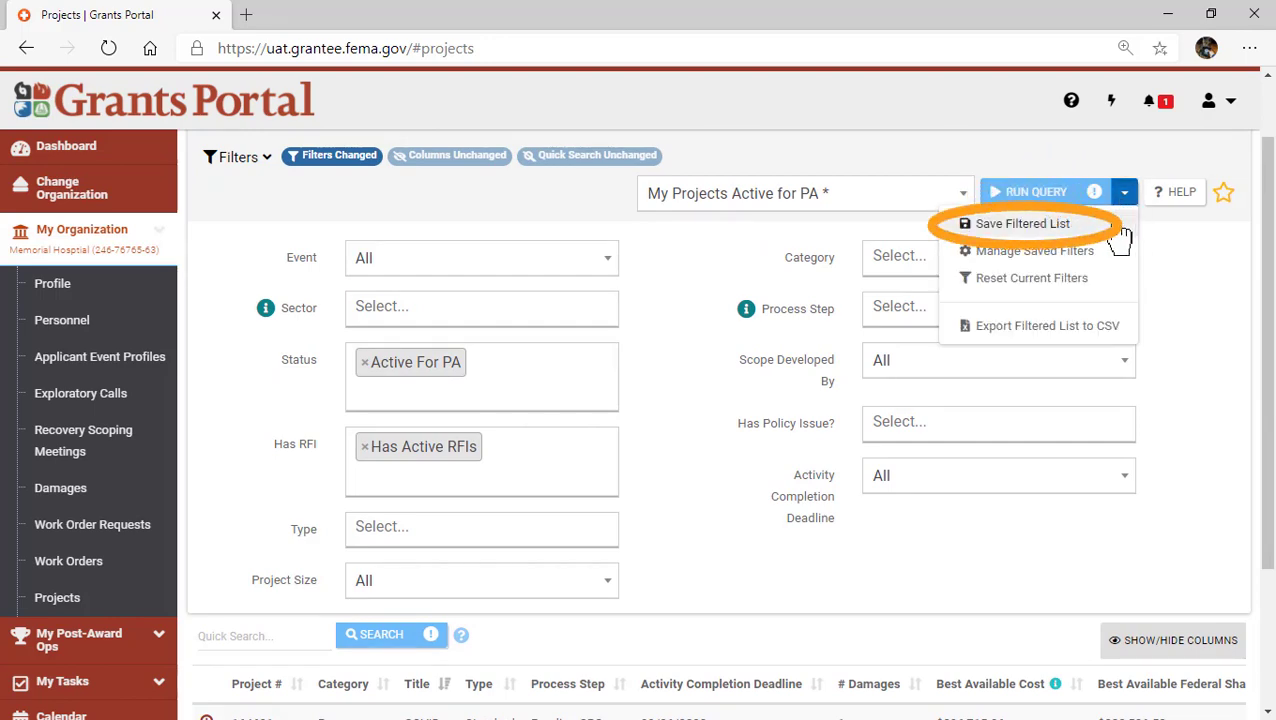
{"action": "left_click", "coordinate": [1114, 228]}
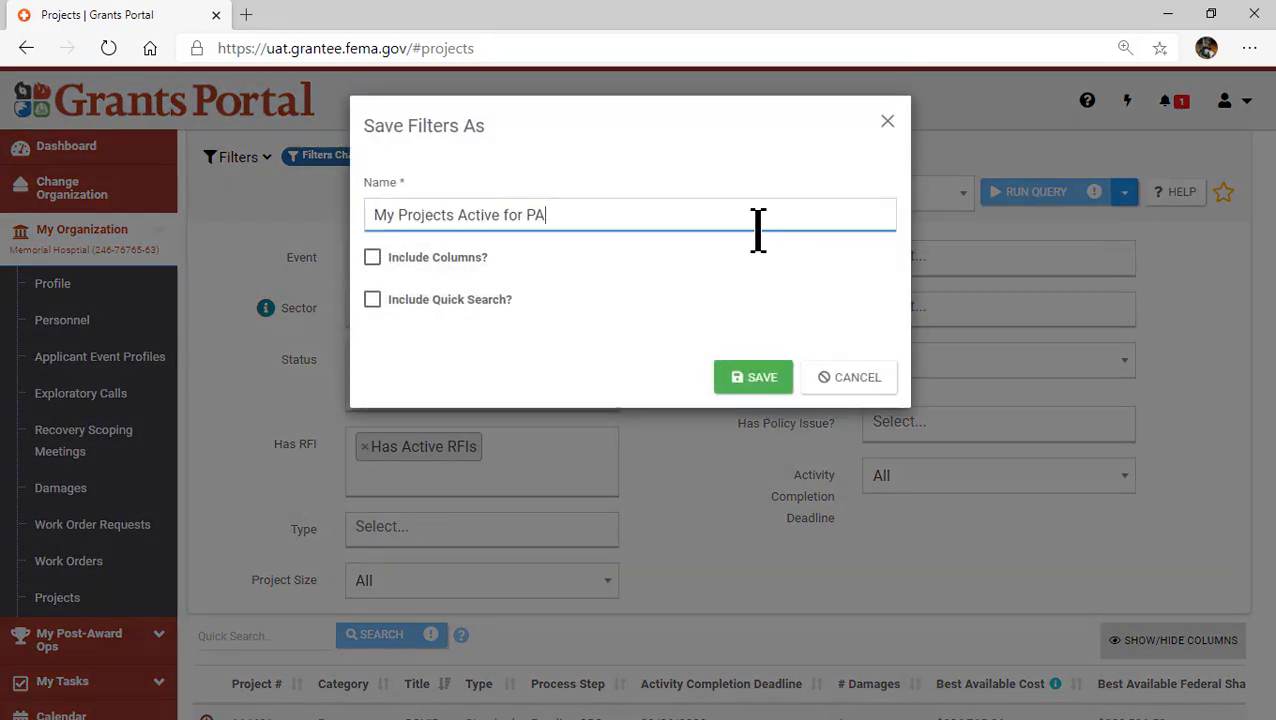
{"action": "triple_click", "coordinate": [572, 216]}
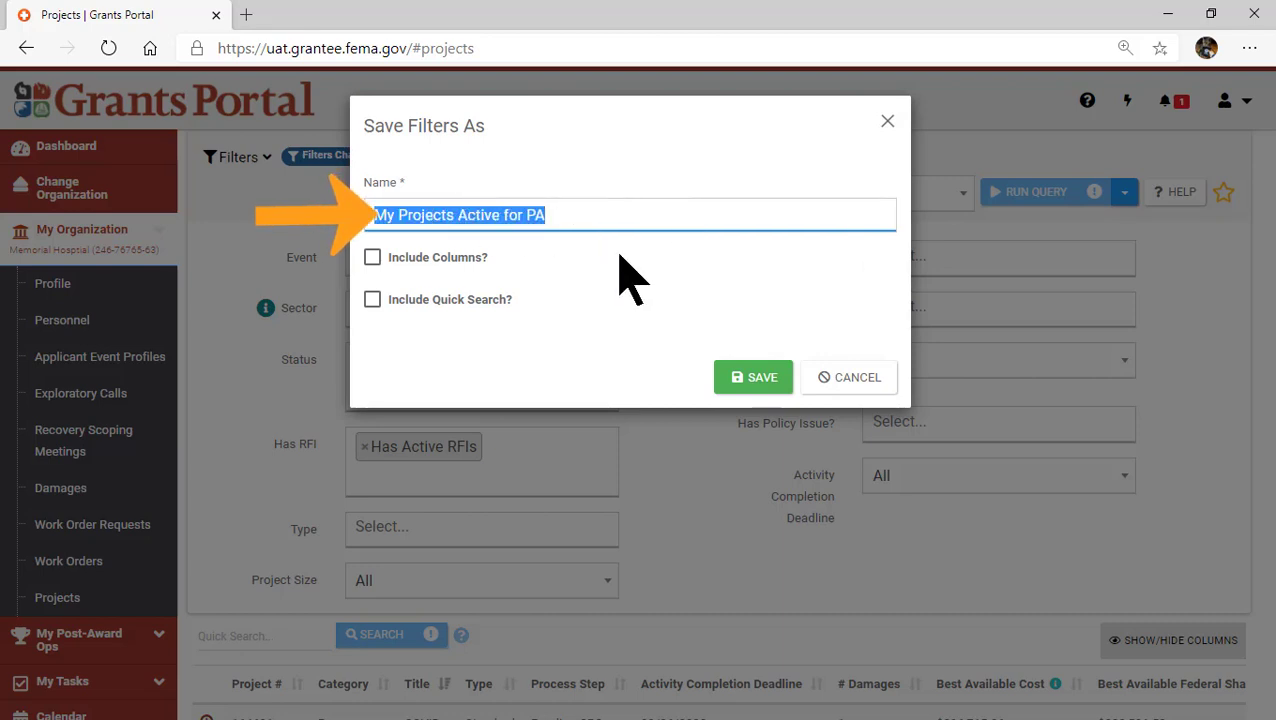
{"action": "type", "text": "Projec"}
{"action": "type", "text": "ts wi"}
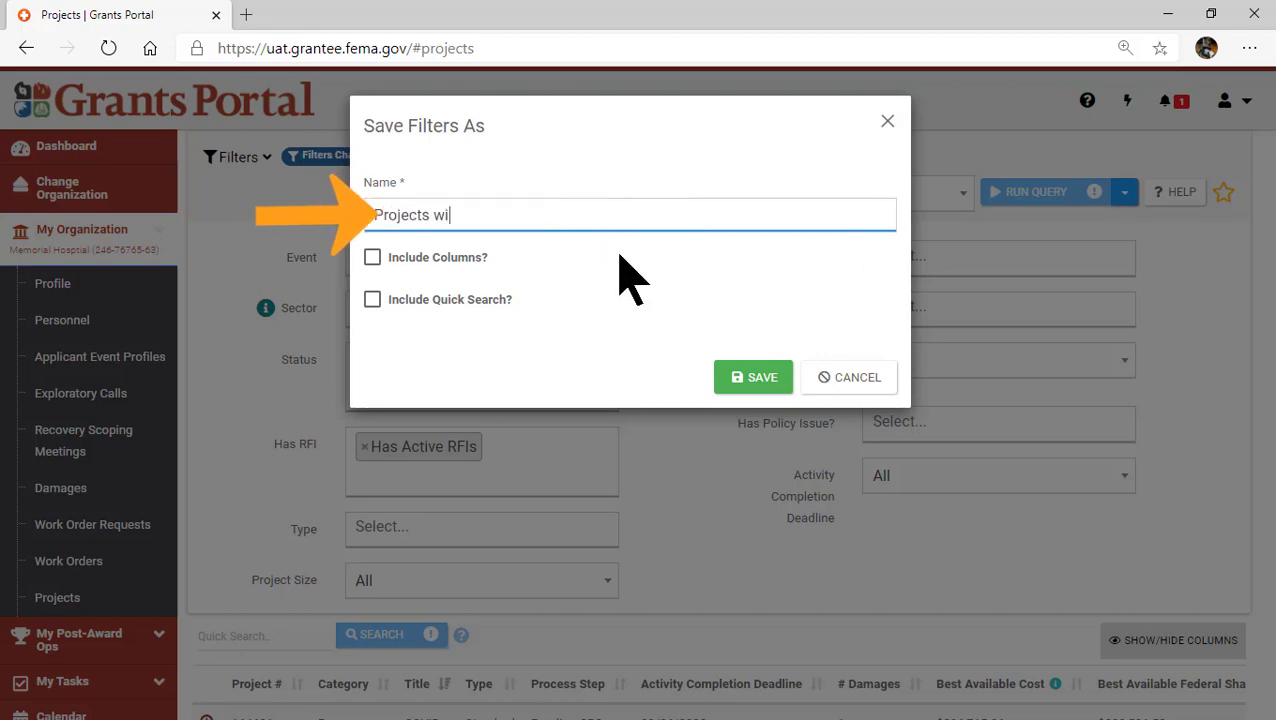
{"action": "type", "text": "th RFI"}
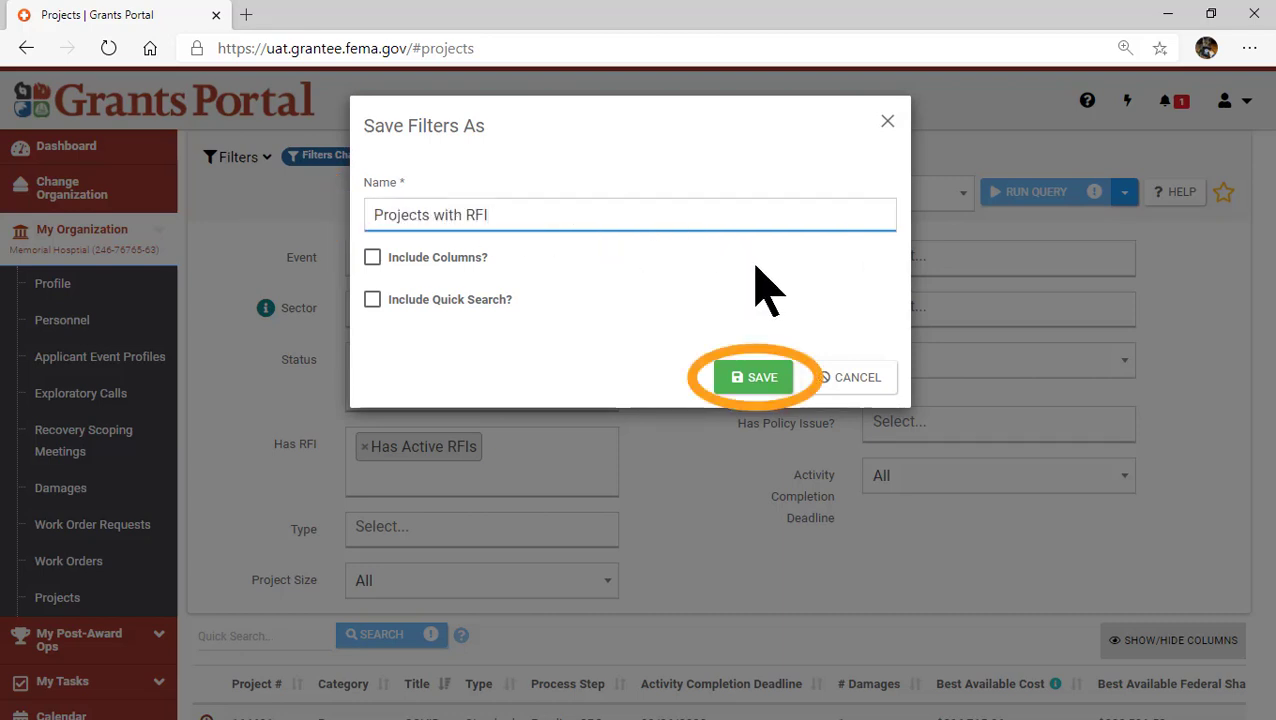
{"action": "left_click", "coordinate": [752, 378]}
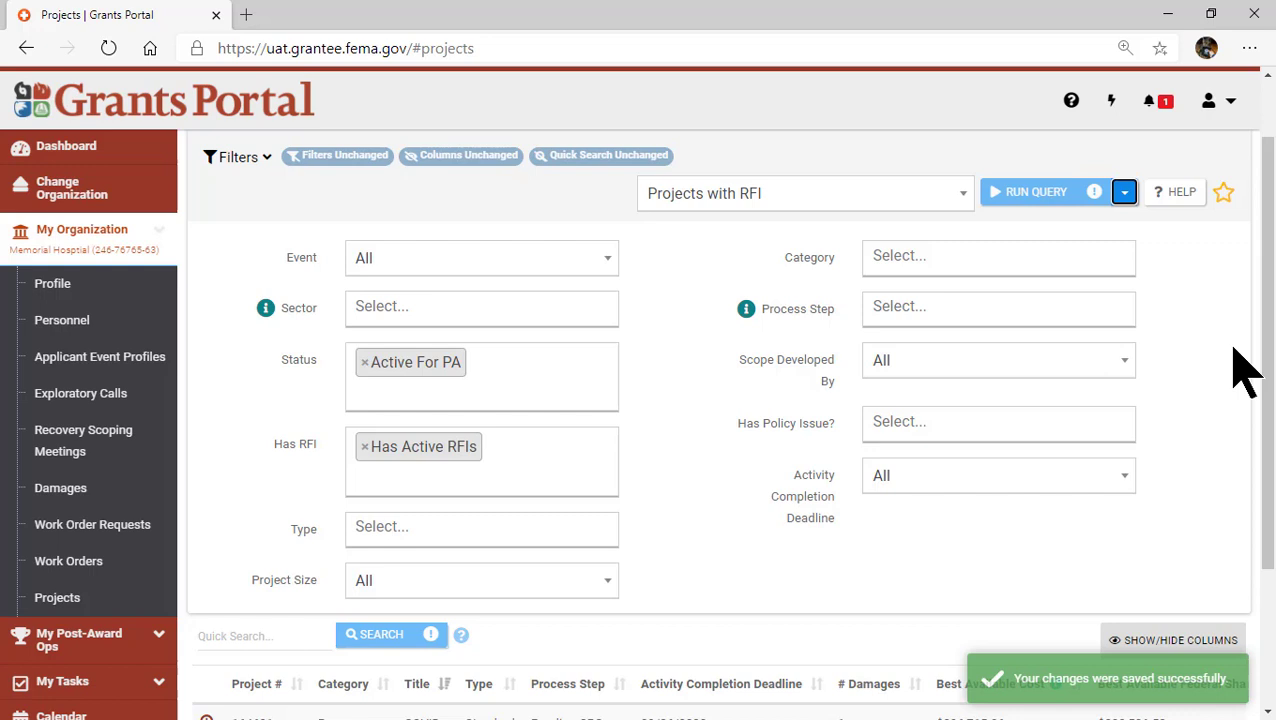
Pin the 'Projects with RFI' filter to the dashboard and open its 1-project tile.
{"action": "left_click", "coordinate": [1222, 204]}
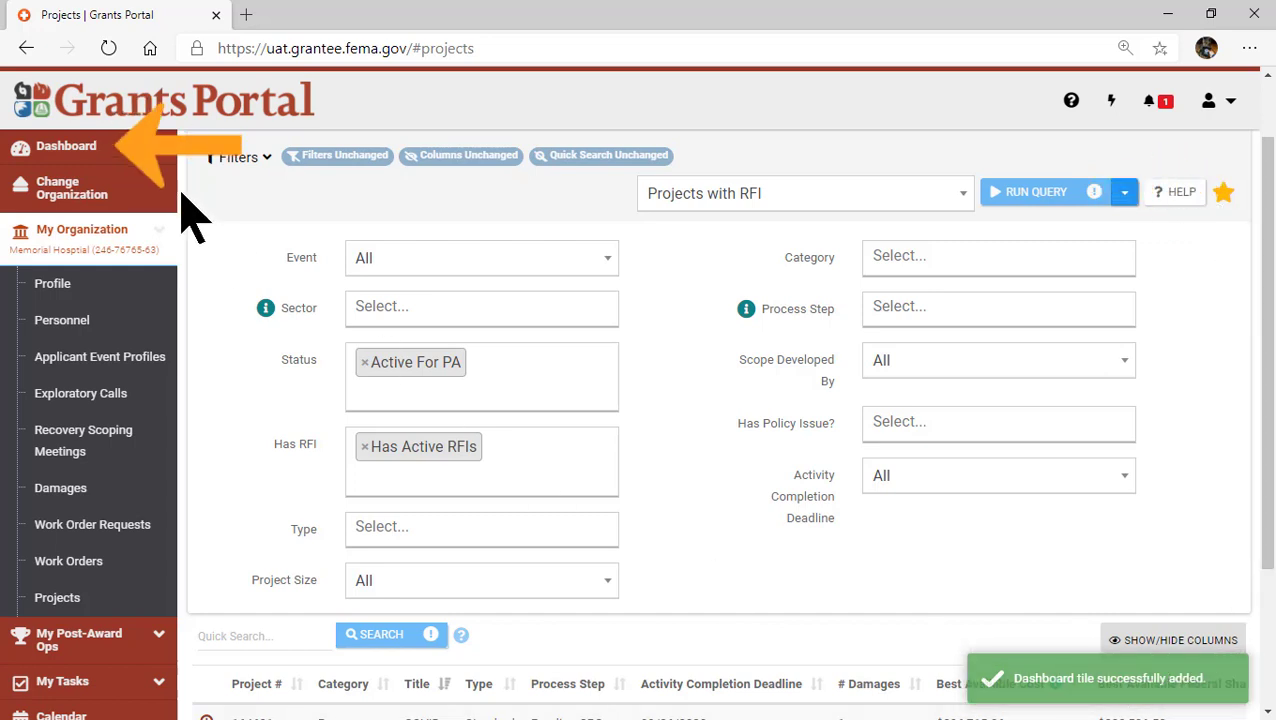
{"action": "left_click", "coordinate": [146, 162]}
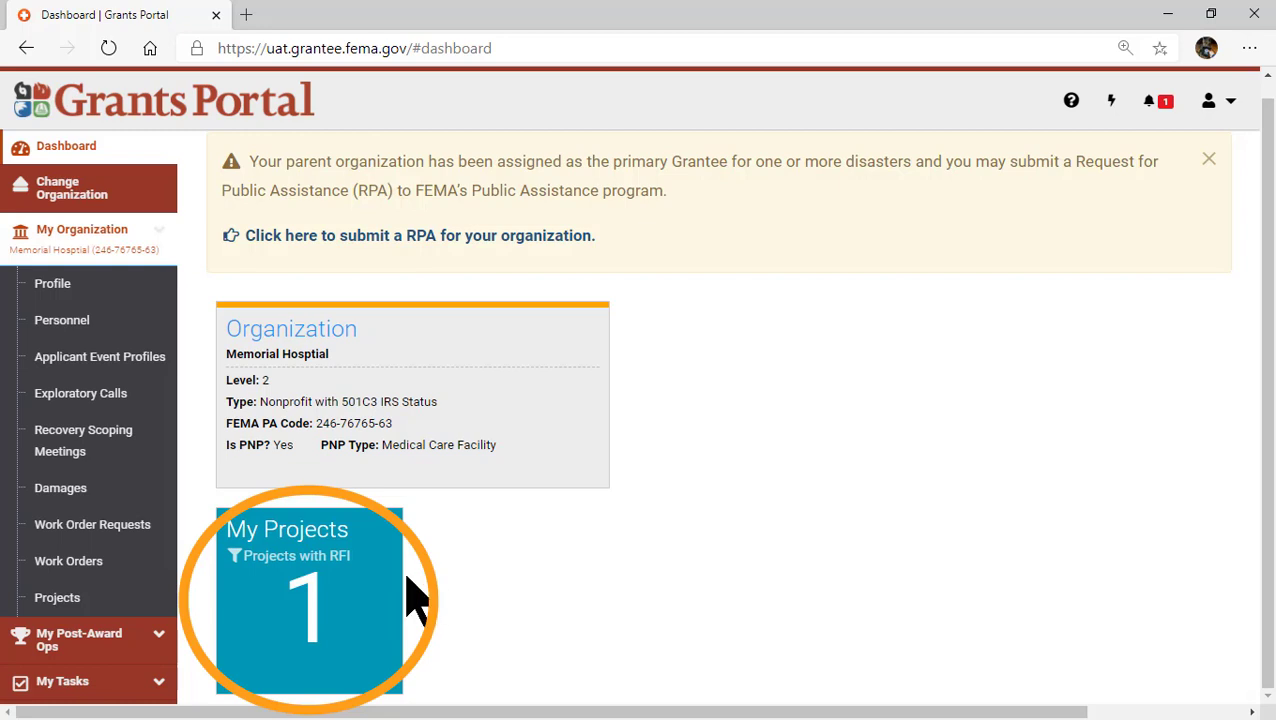
{"action": "left_click", "coordinate": [328, 600]}
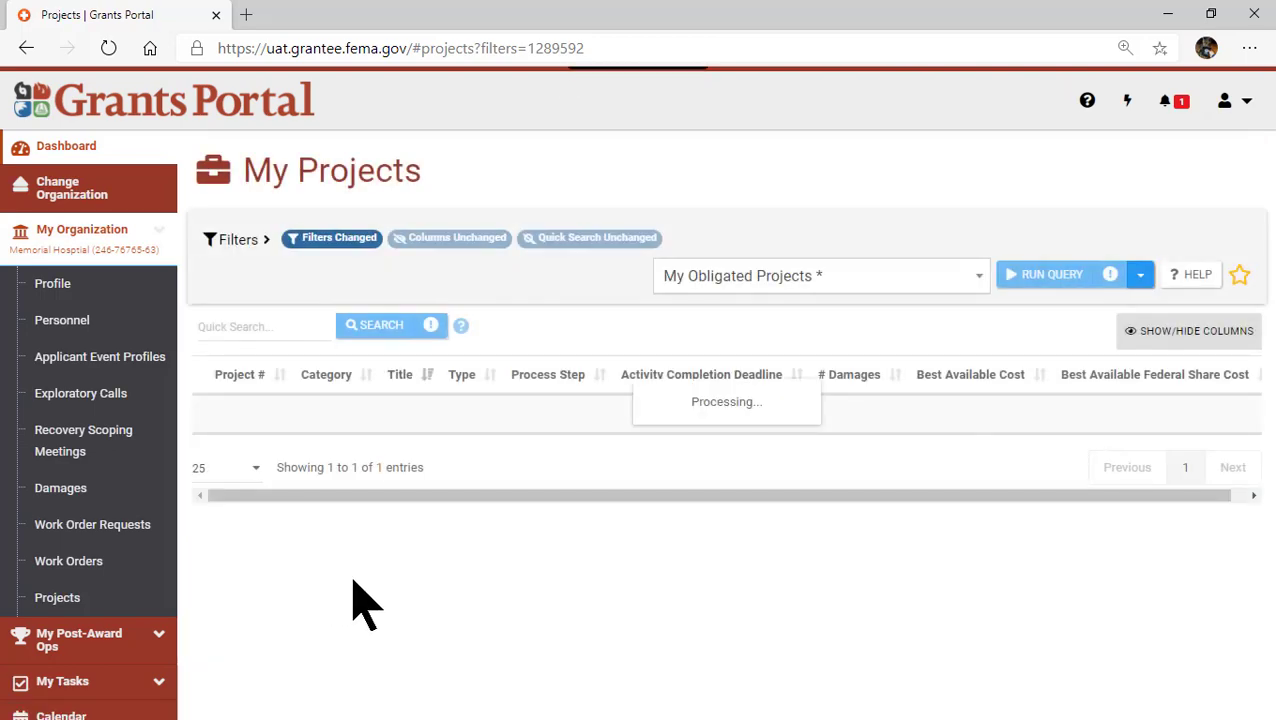
Add Has Policy Issue set to Streamlined Project Application to the project filters.
{"action": "left_click", "coordinate": [238, 243]}
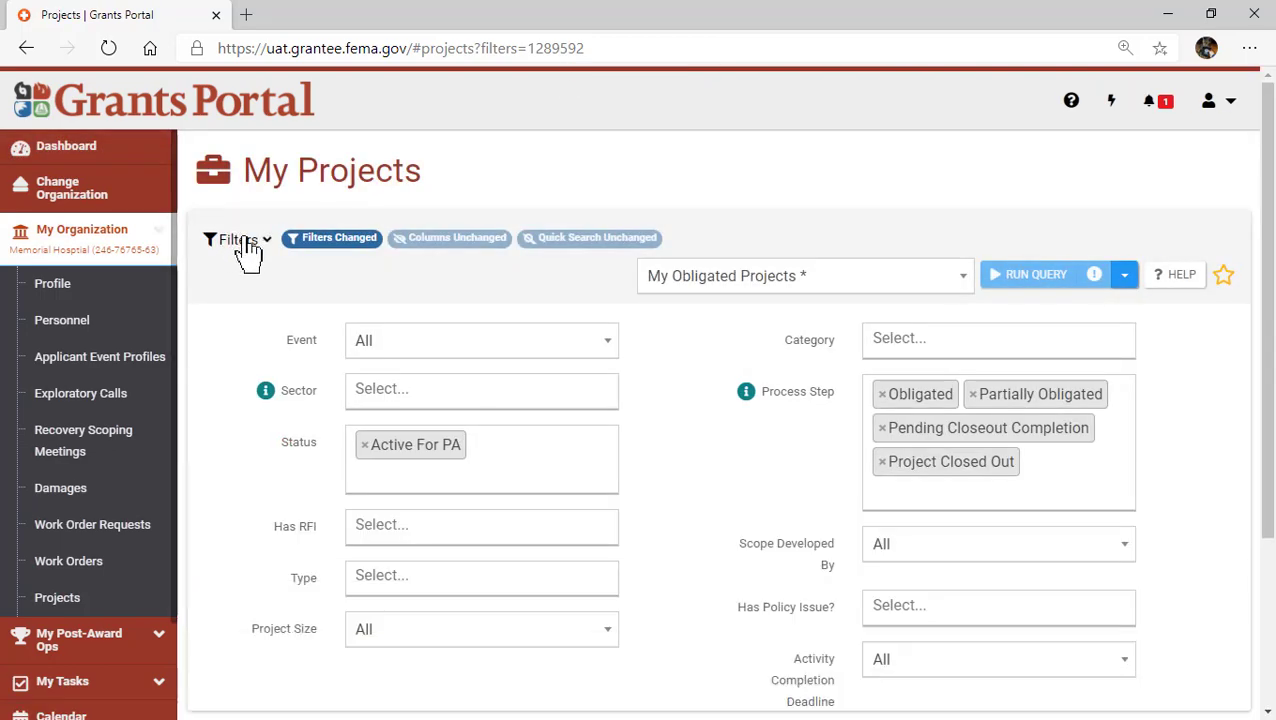
{"action": "scroll", "coordinate": [812, 335], "scroll_direction": "down", "scroll_amount": 2}
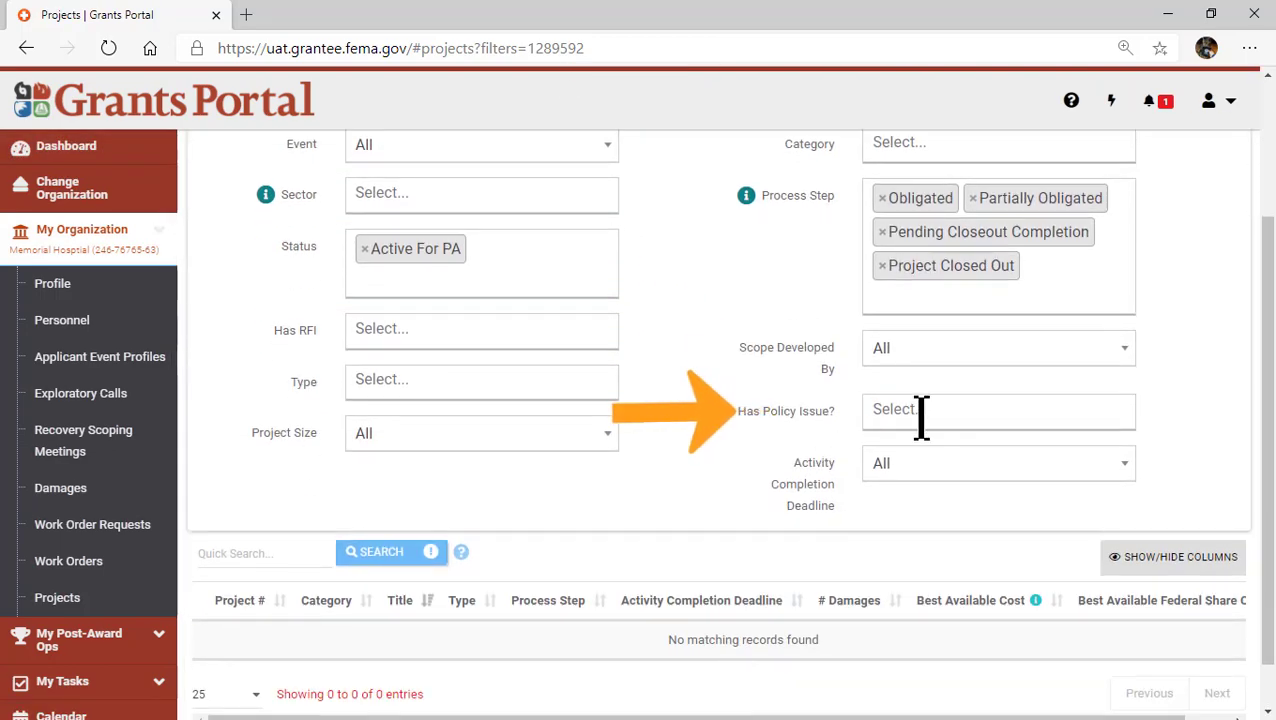
{"action": "left_click", "coordinate": [921, 418]}
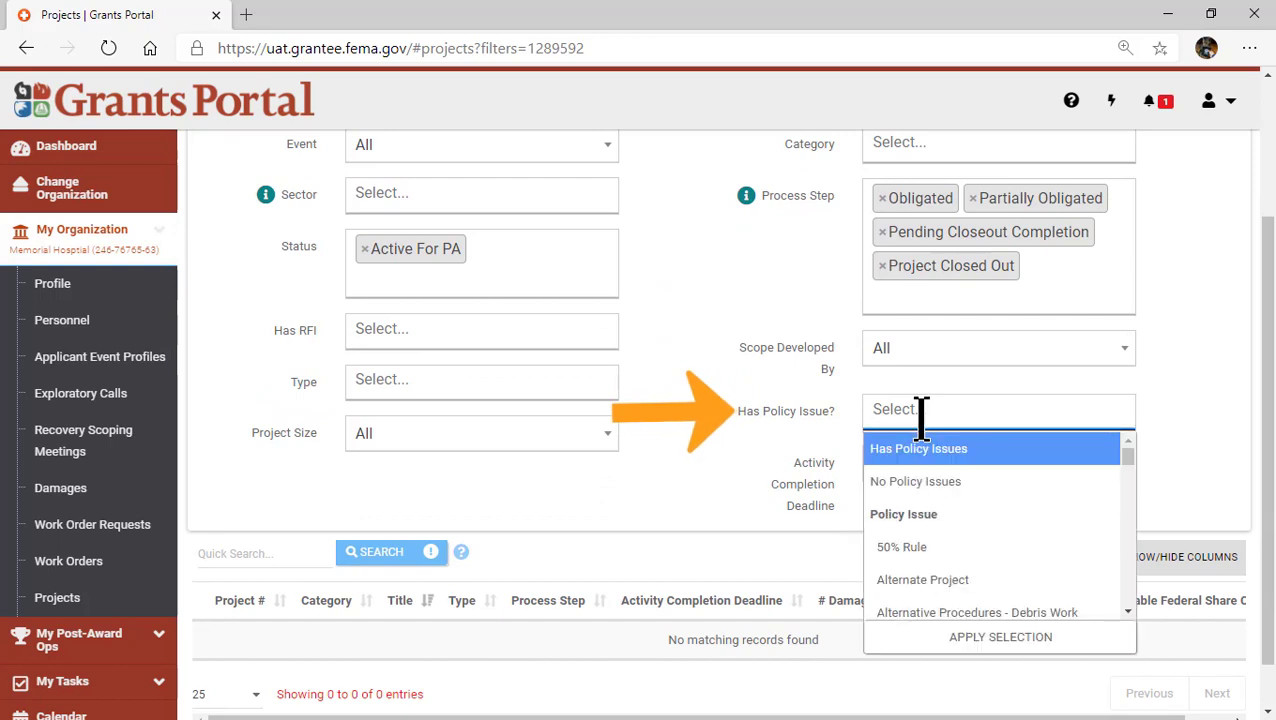
{"action": "type", "text": "stre"}
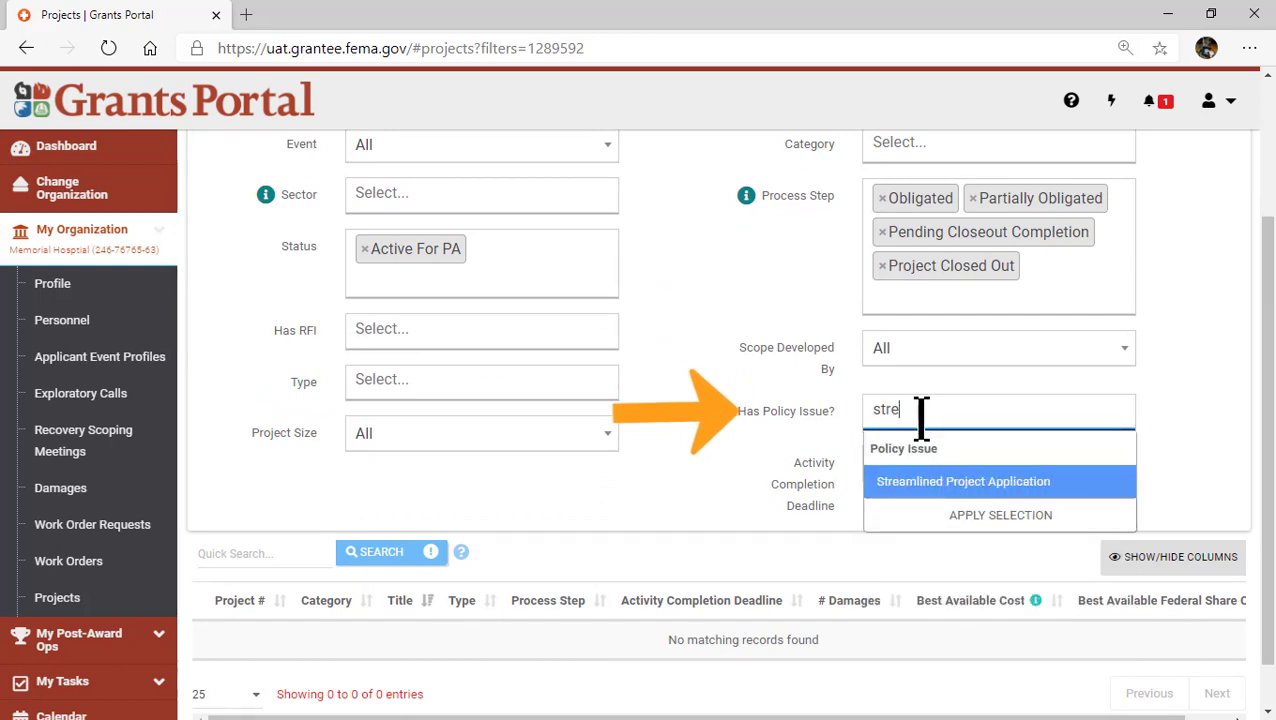
{"action": "key", "text": "Return"}
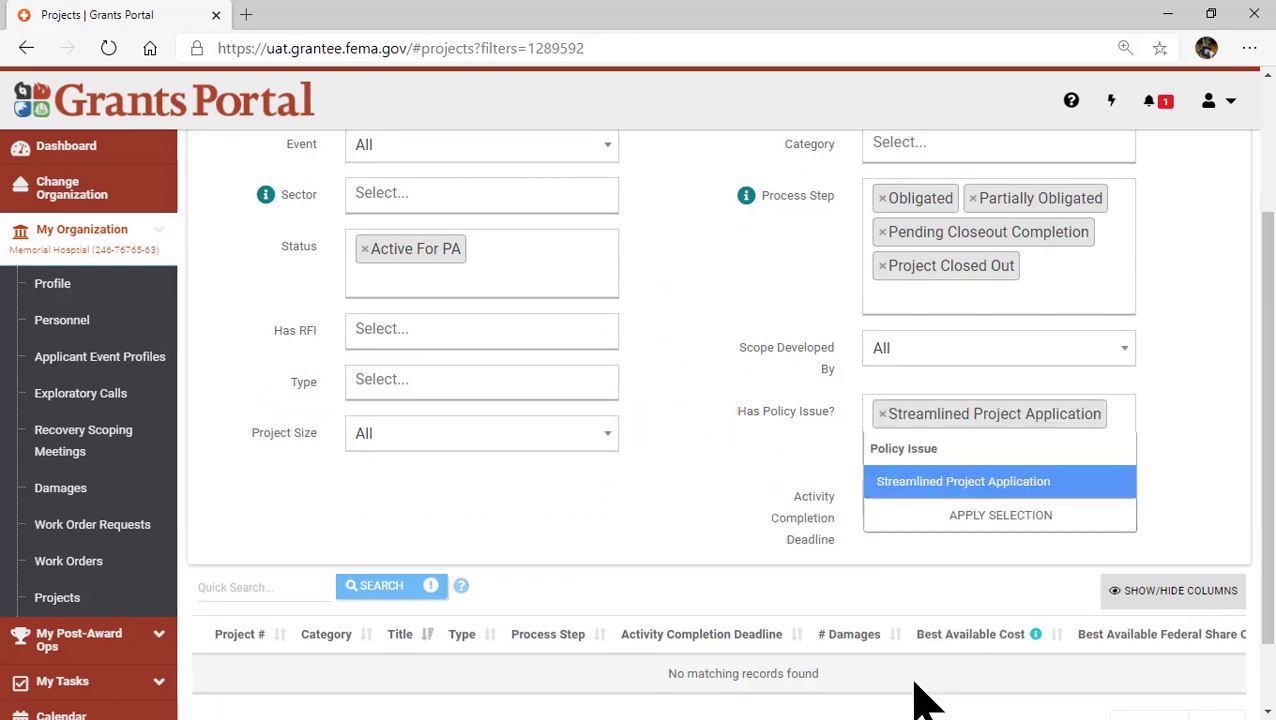
{"action": "left_click", "coordinate": [908, 518]}
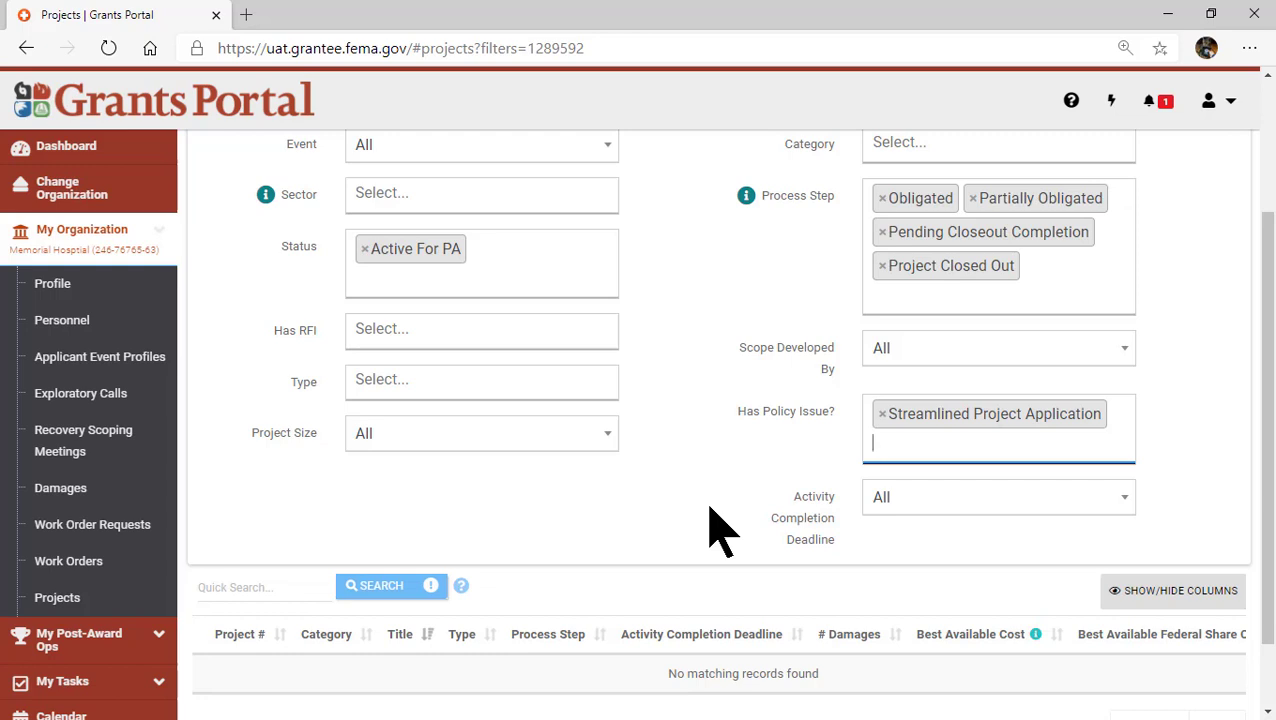
{"action": "scroll", "coordinate": [712, 530], "scroll_direction": "up", "scroll_amount": 2}
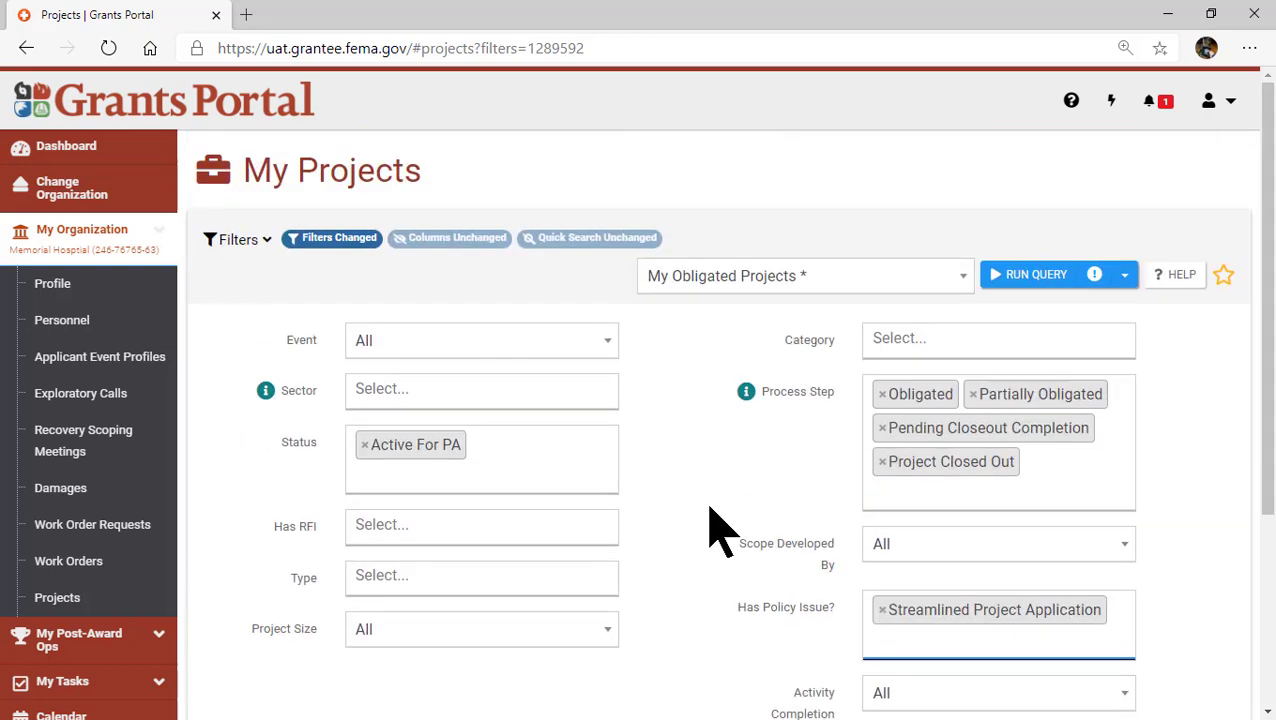
{"action": "left_click", "coordinate": [1124, 280]}
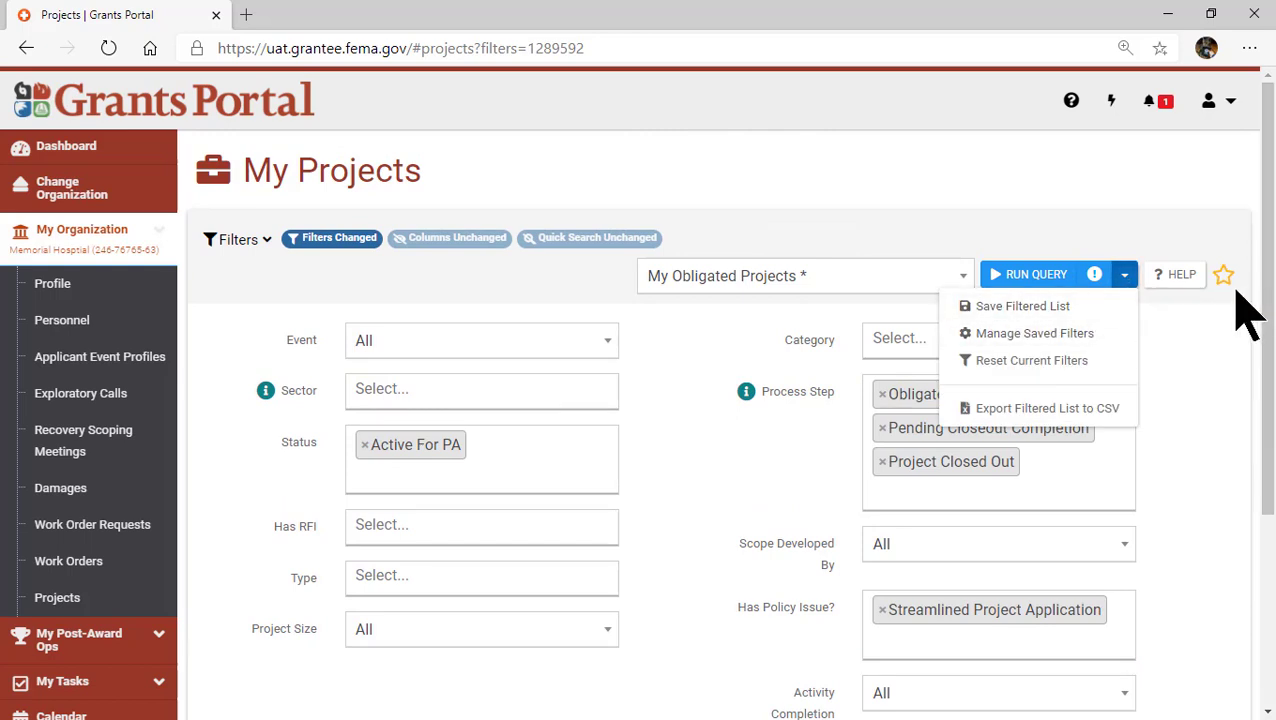
{"action": "left_click", "coordinate": [1220, 380]}
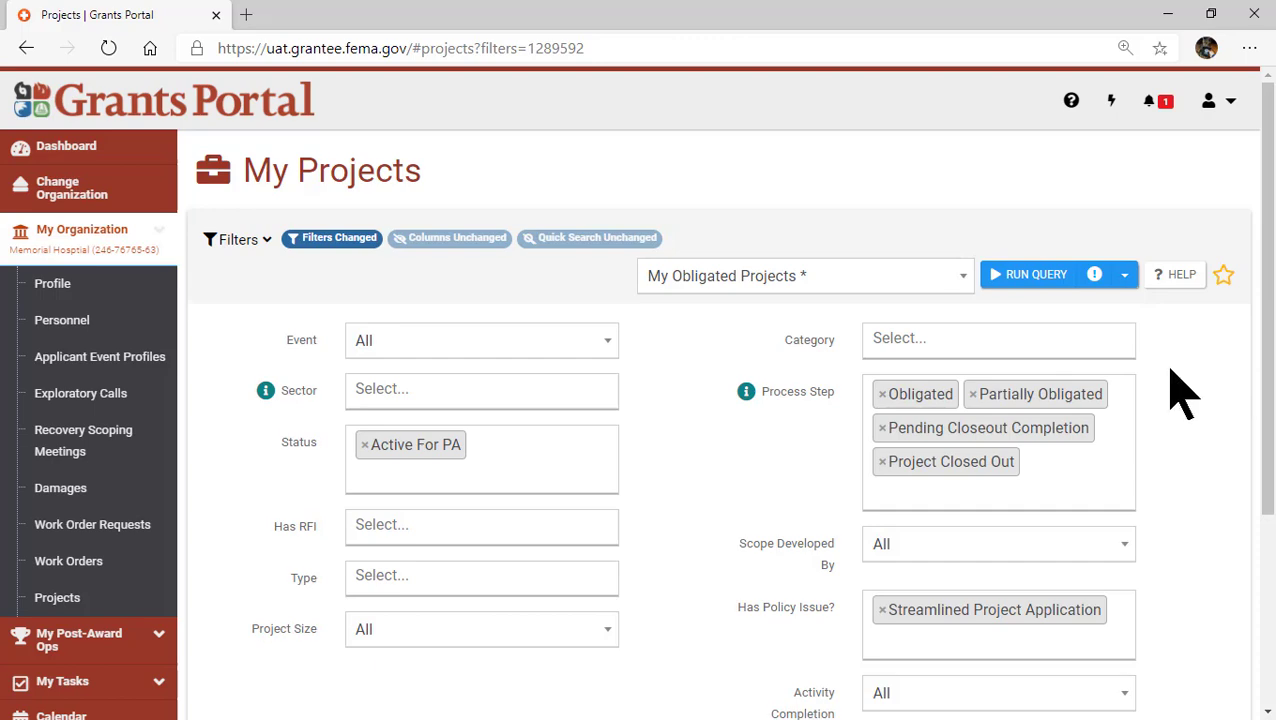
{"action": "scroll", "coordinate": [1170, 395], "scroll_direction": "down", "scroll_amount": 3}
{"action": "scroll", "coordinate": [1162, 427], "scroll_direction": "up", "scroll_amount": 3}
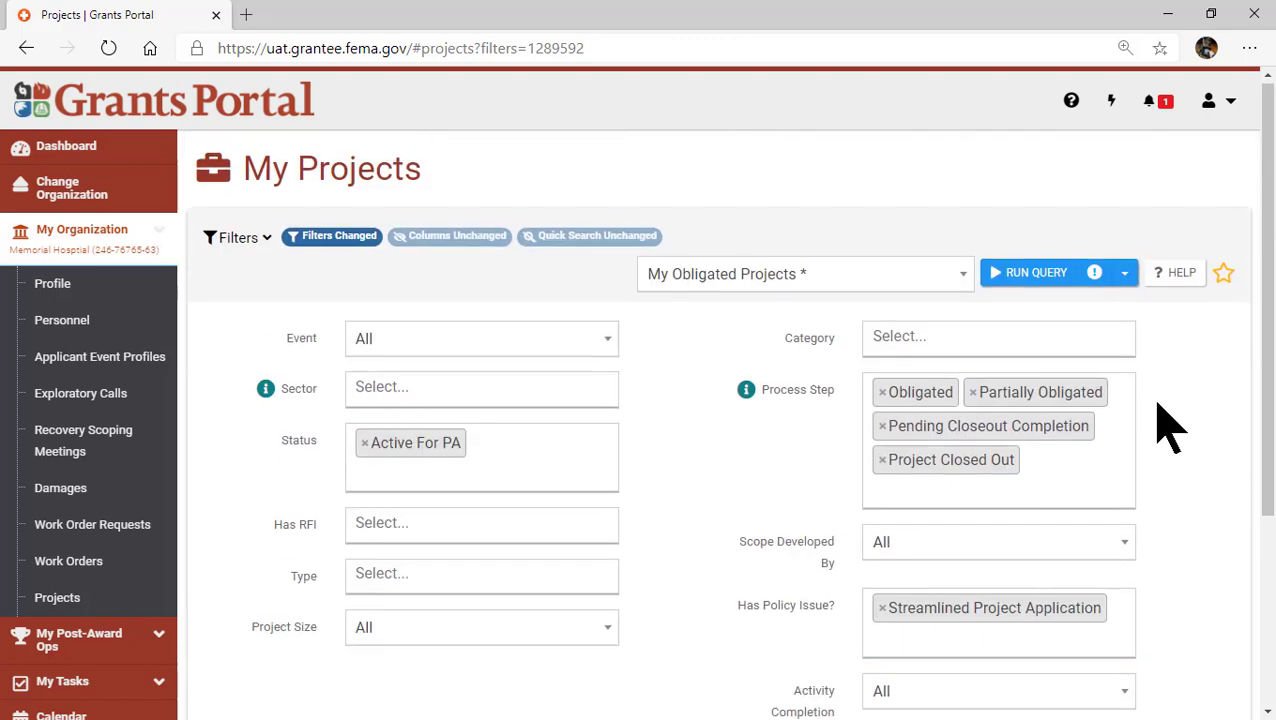
Open the RFI-PRJ-45434 review task from the incomplete task list.
{"action": "left_click", "coordinate": [1161, 105]}
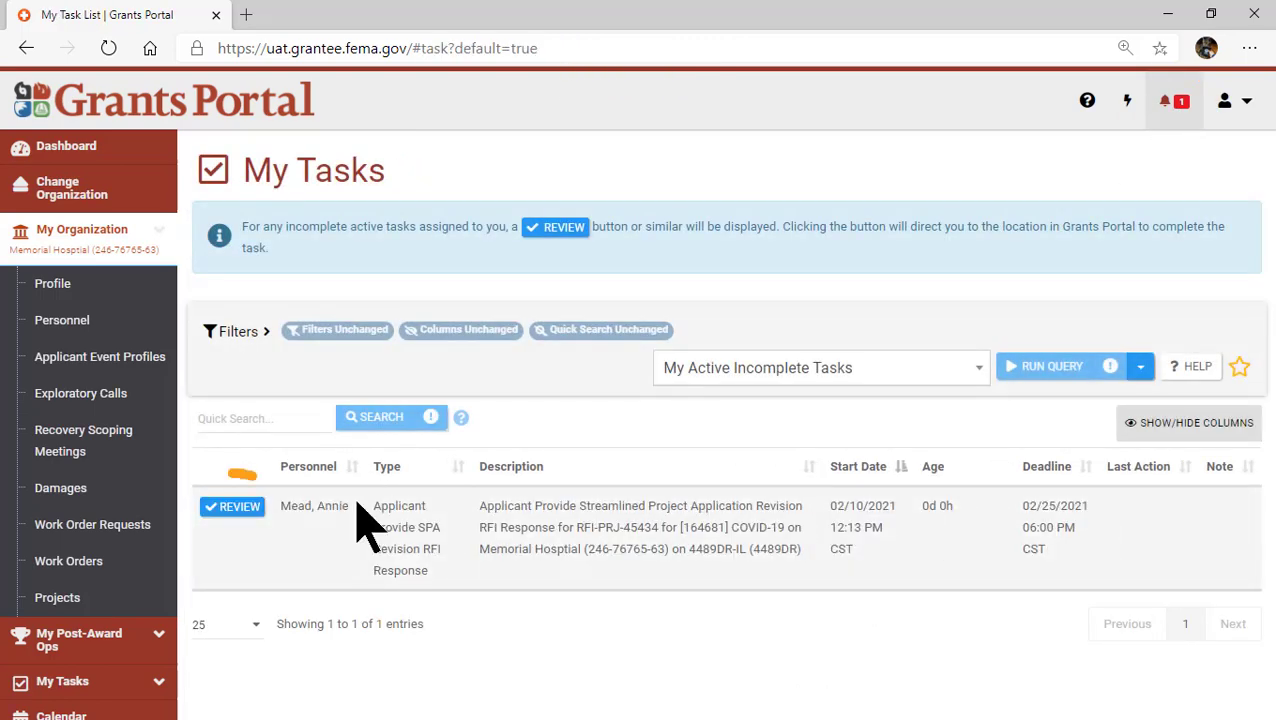
{"action": "left_click", "coordinate": [249, 510]}
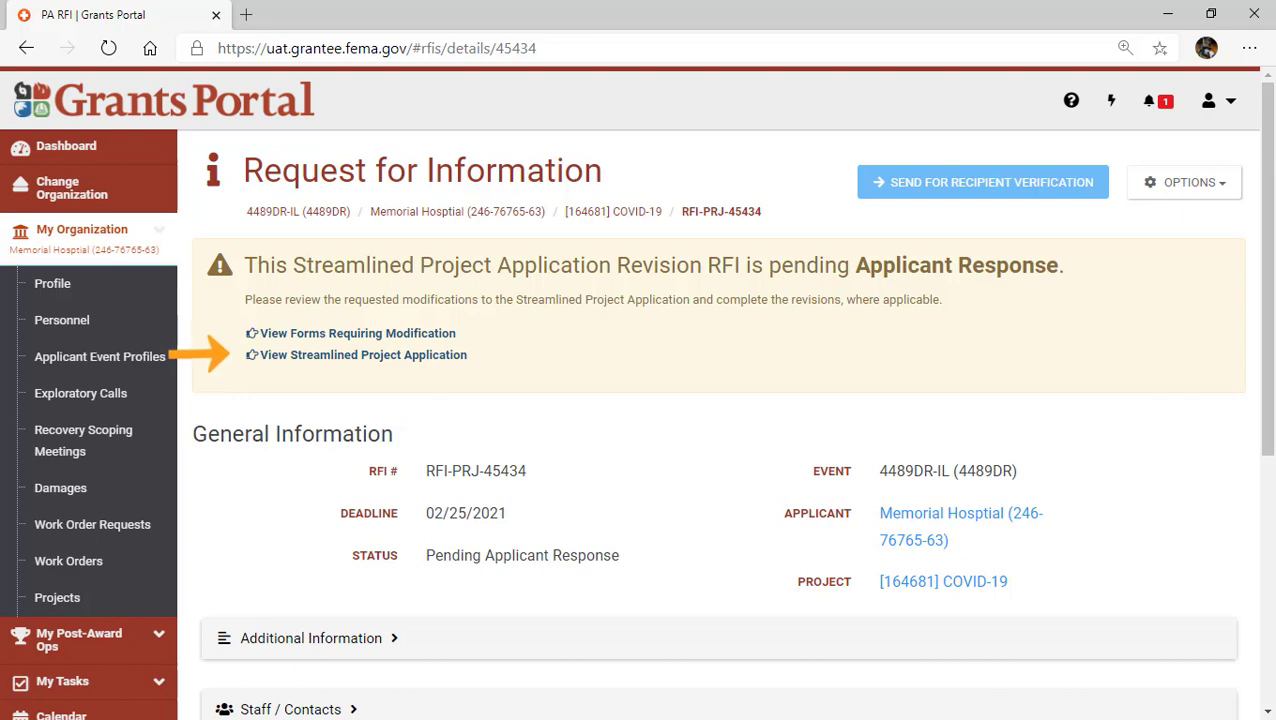
{"action": "left_click", "coordinate": [439, 357]}
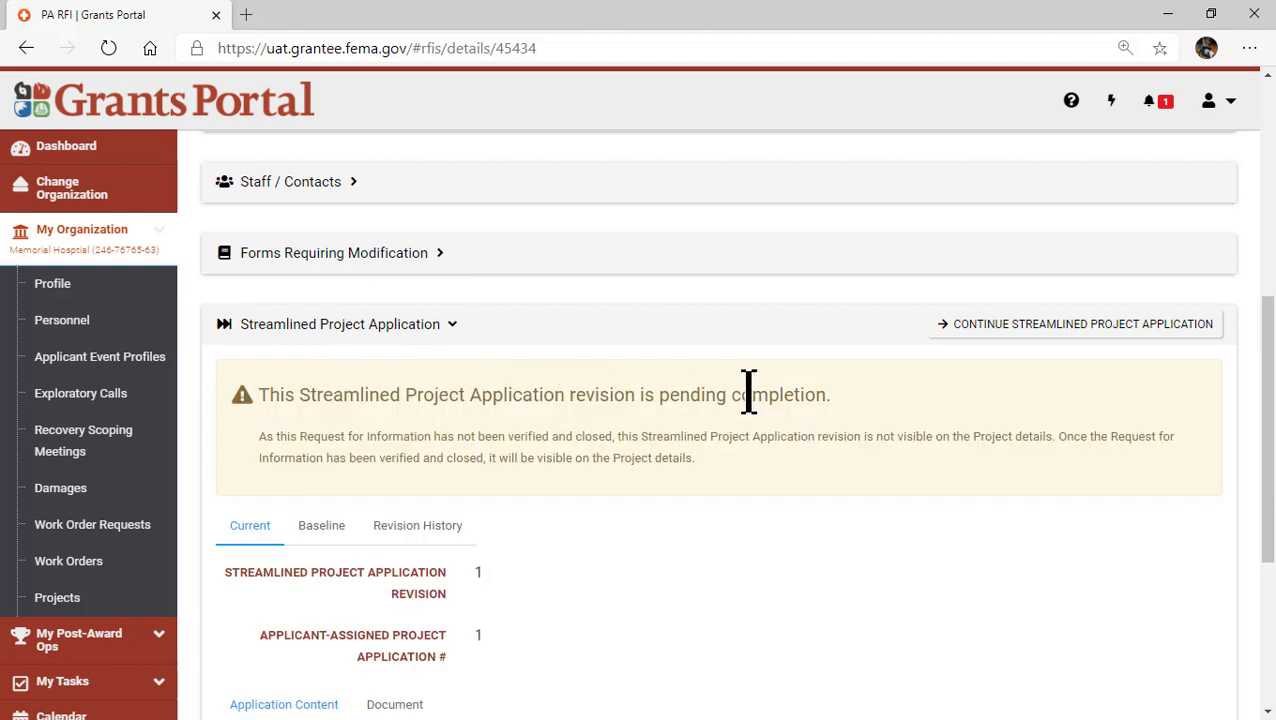
{"action": "scroll", "coordinate": [755, 450], "scroll_direction": "down", "scroll_amount": 3}
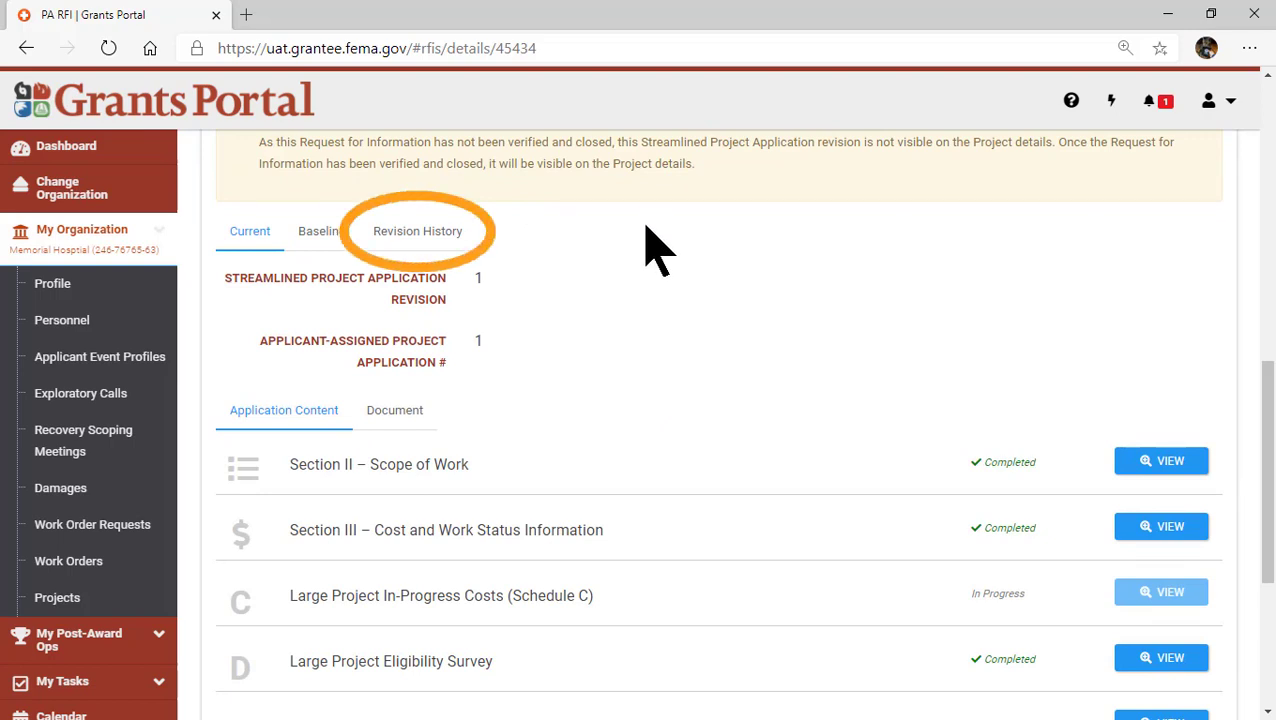
{"action": "left_click", "coordinate": [415, 240]}
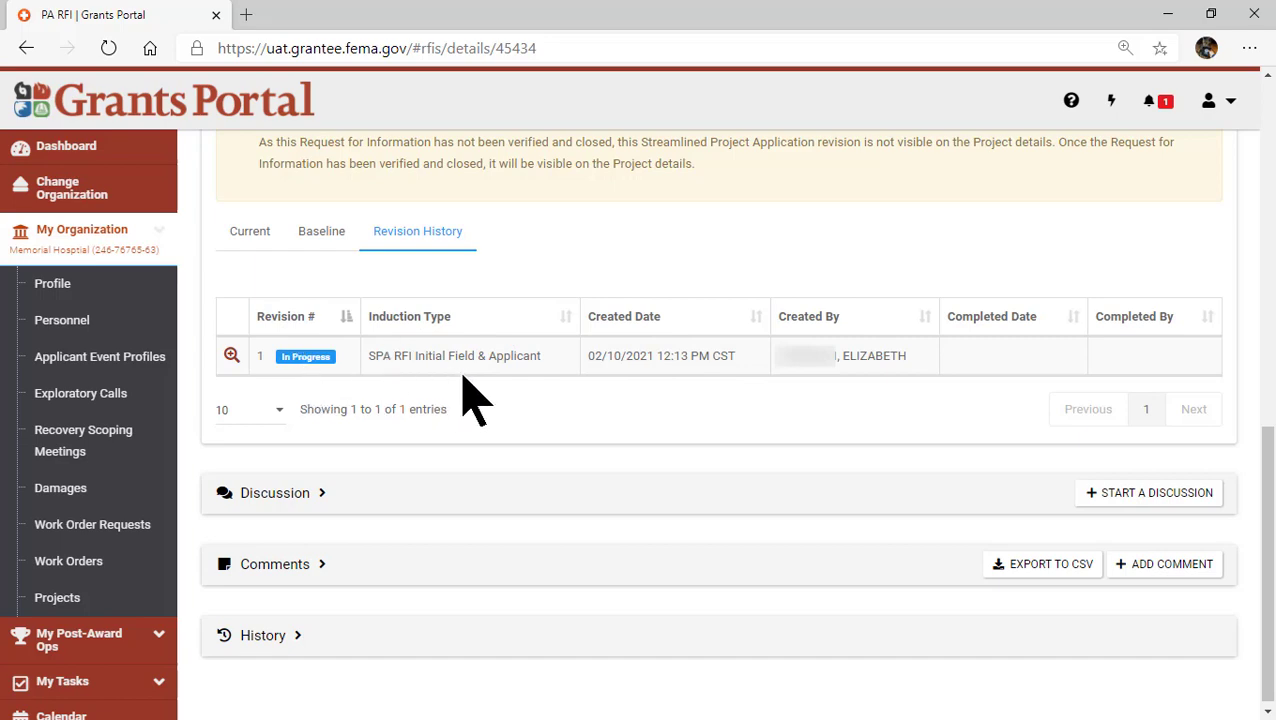
{"action": "scroll", "coordinate": [505, 368], "scroll_direction": "up", "scroll_amount": 3}
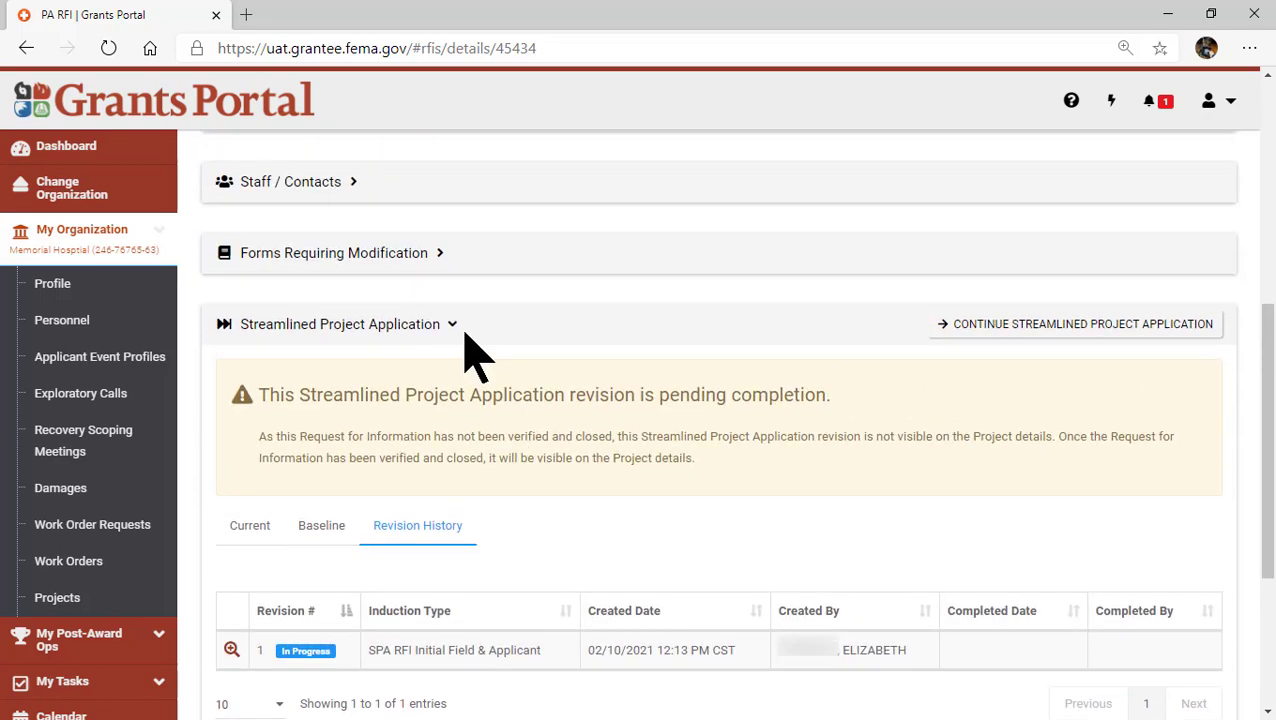
{"action": "left_click", "coordinate": [447, 326]}
{"action": "scroll", "coordinate": [490, 400], "scroll_direction": "up", "scroll_amount": 5}
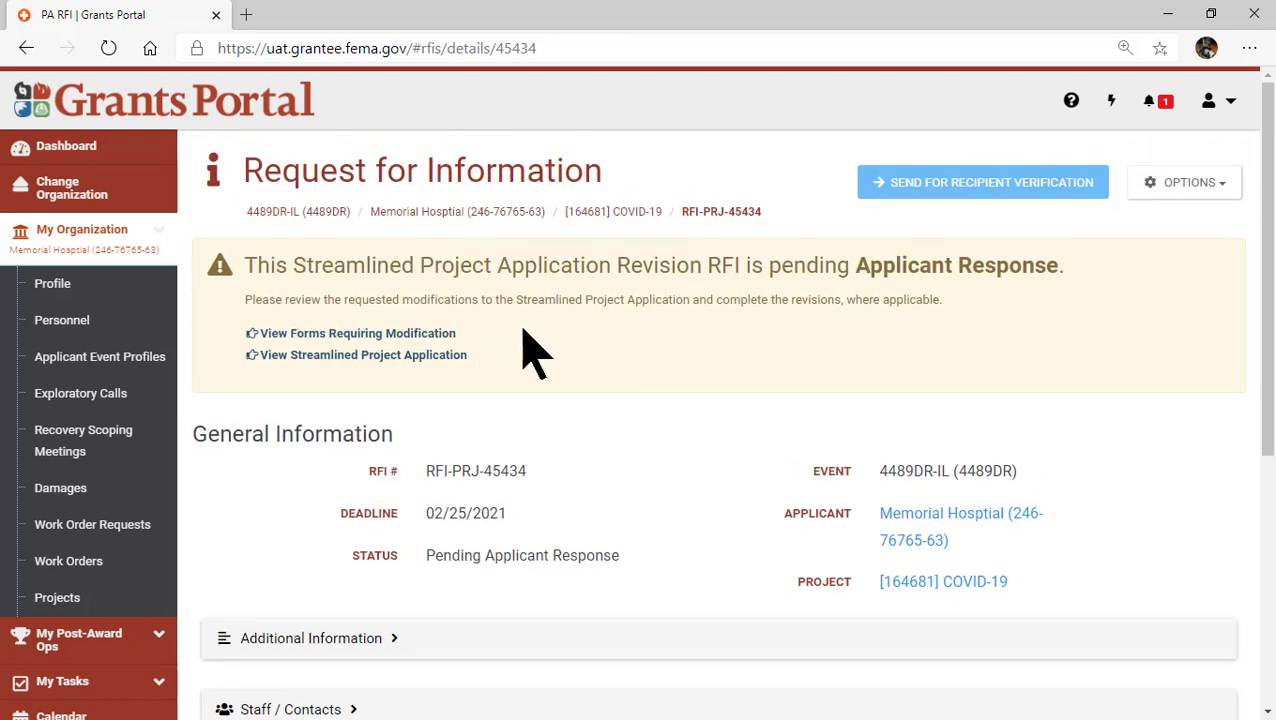
Check the forms requiring modification, then continue the COVID-19 Streamlined Project Application.
{"action": "left_click", "coordinate": [424, 340]}
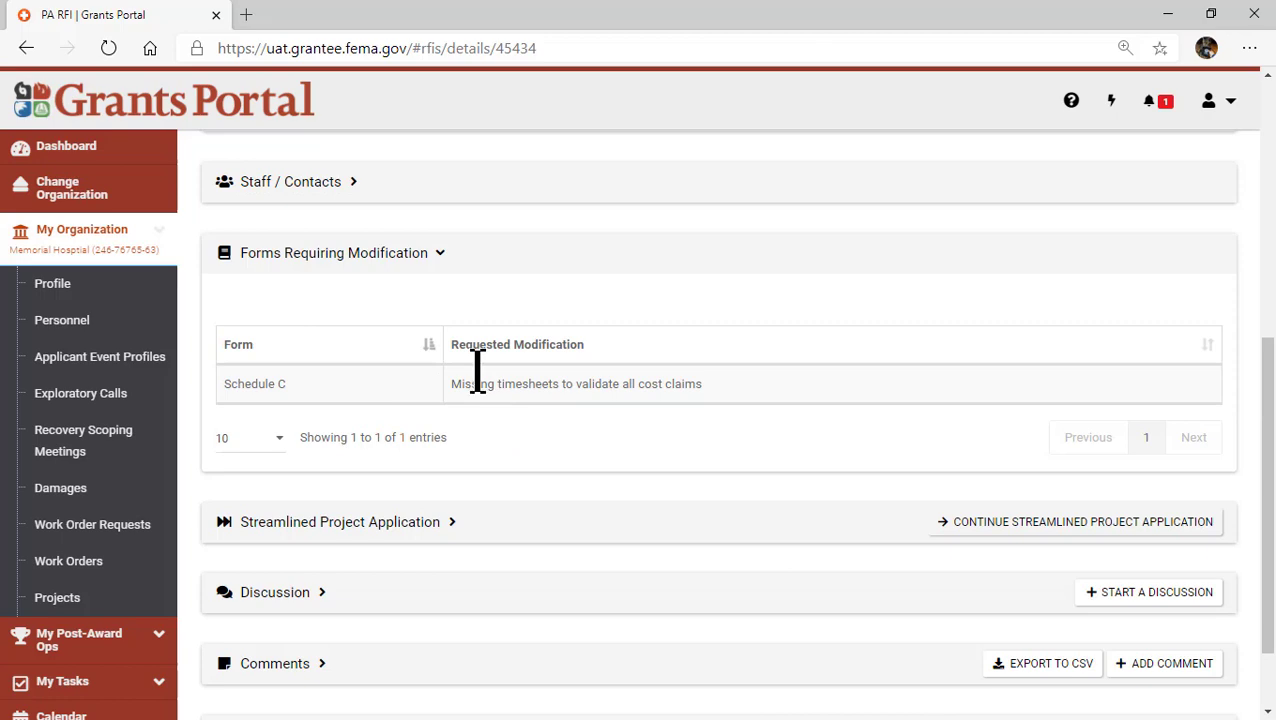
{"action": "left_click", "coordinate": [421, 257]}
{"action": "scroll", "coordinate": [755, 375], "scroll_direction": "up", "scroll_amount": 5}
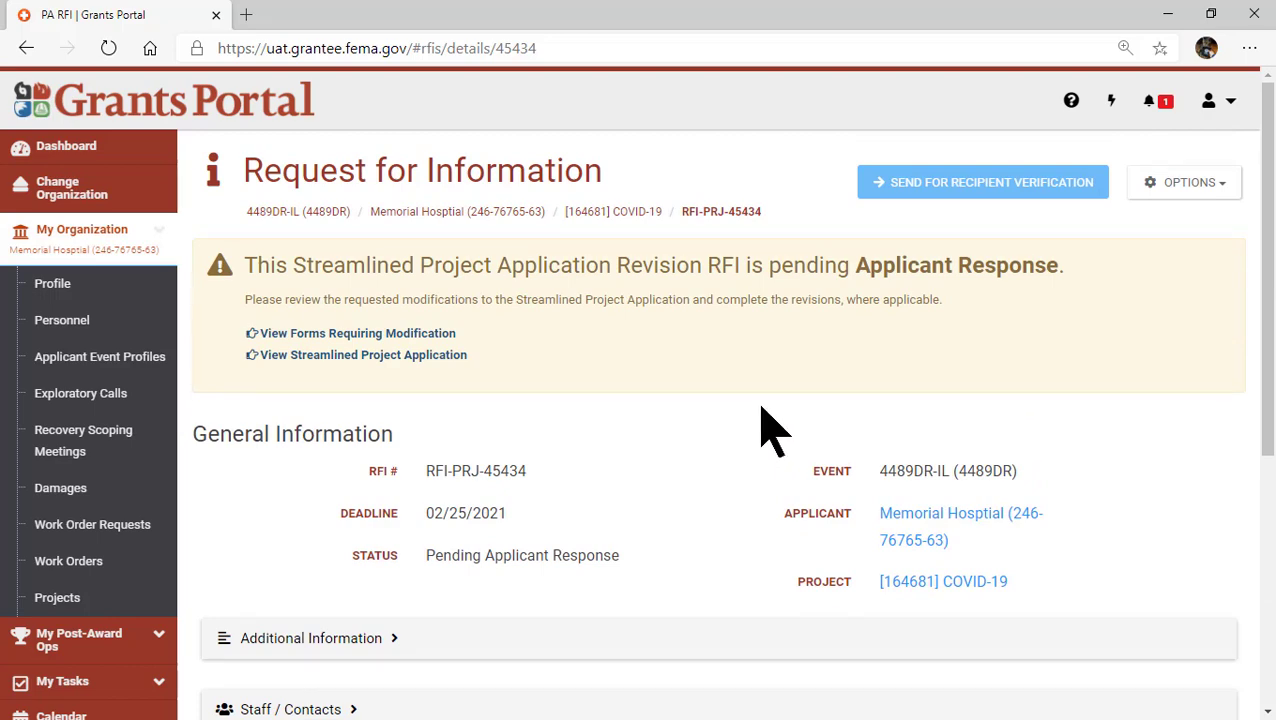
{"action": "scroll", "coordinate": [760, 428], "scroll_direction": "down", "scroll_amount": 1}
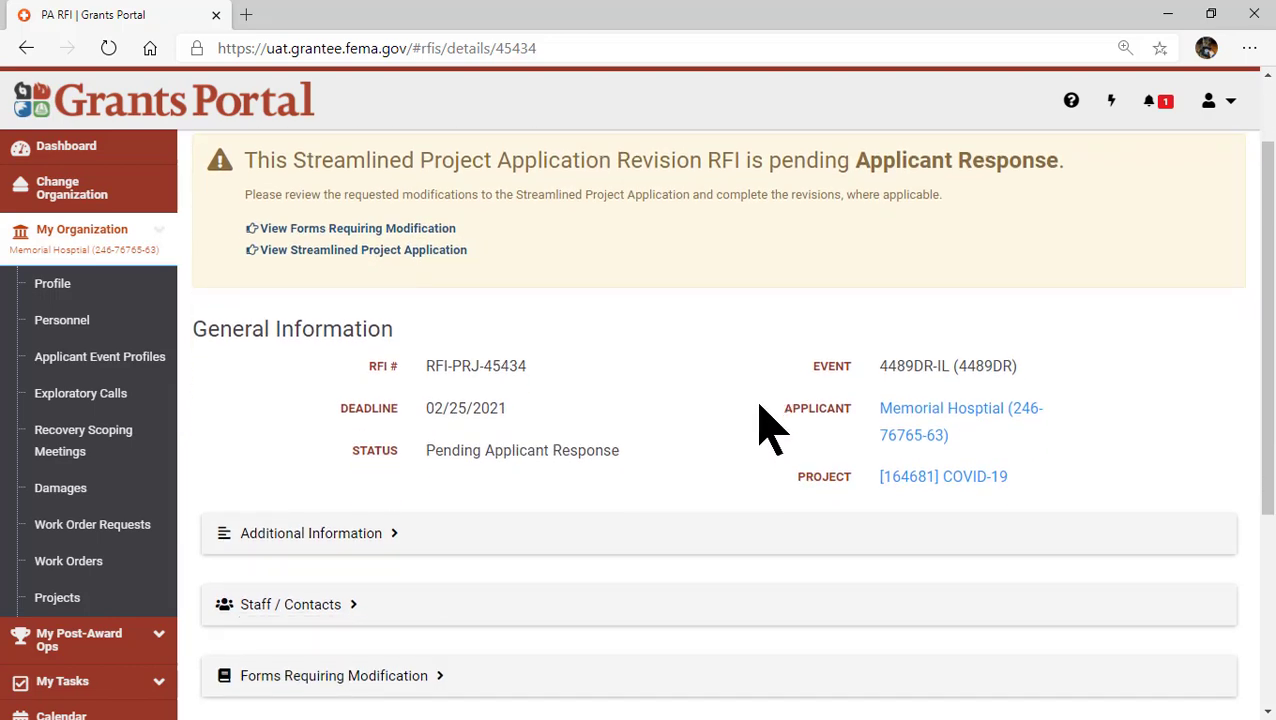
{"action": "scroll", "coordinate": [758, 428], "scroll_direction": "down", "scroll_amount": 3}
{"action": "scroll", "coordinate": [760, 428], "scroll_direction": "down", "scroll_amount": 1}
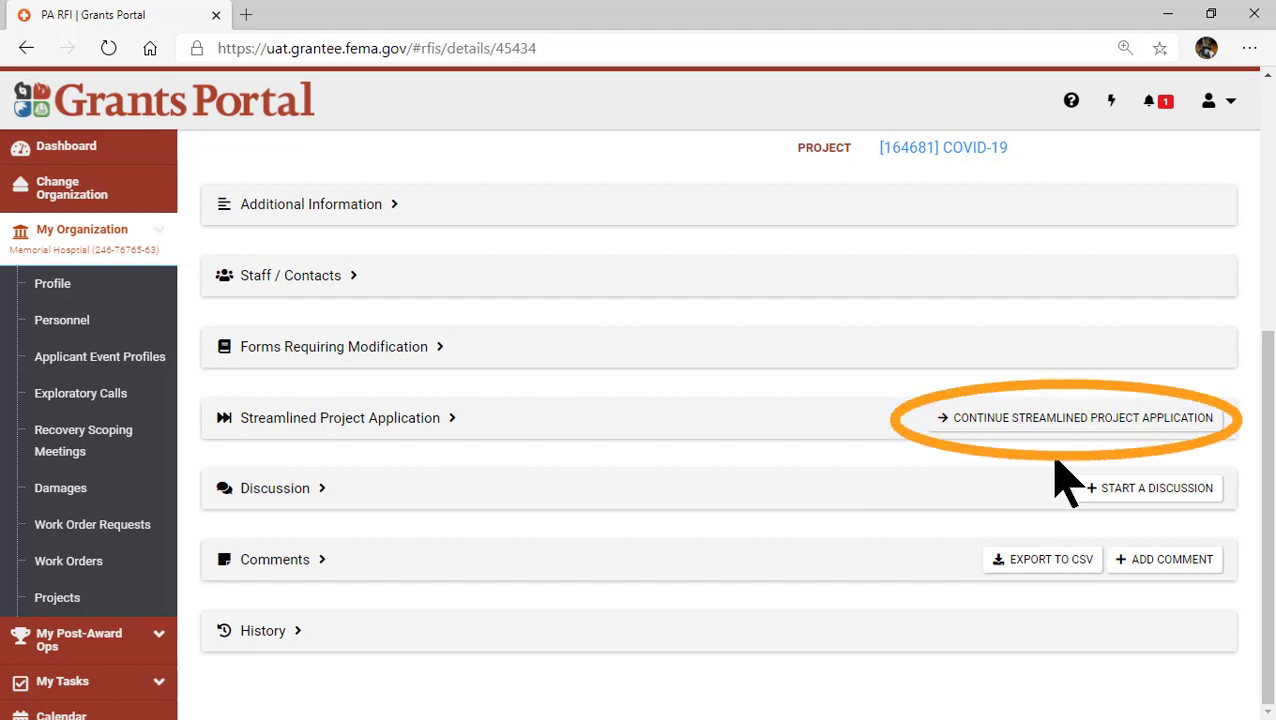
{"action": "left_click", "coordinate": [1072, 418]}
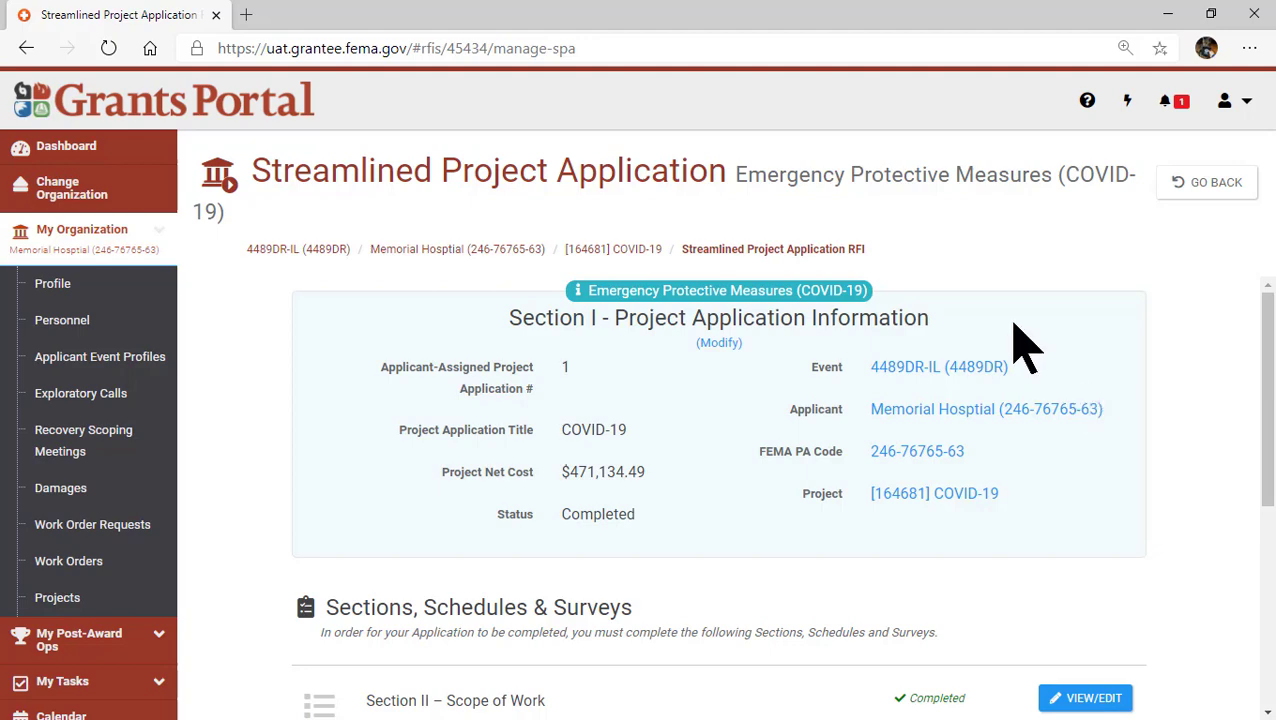
Resume the Large Project In-Progress Costs (Schedule C) form from Sections, Schedules & Surveys.
{"action": "left_click_drag", "start_coordinate": [1266, 338], "coordinate": [1248, 488]}
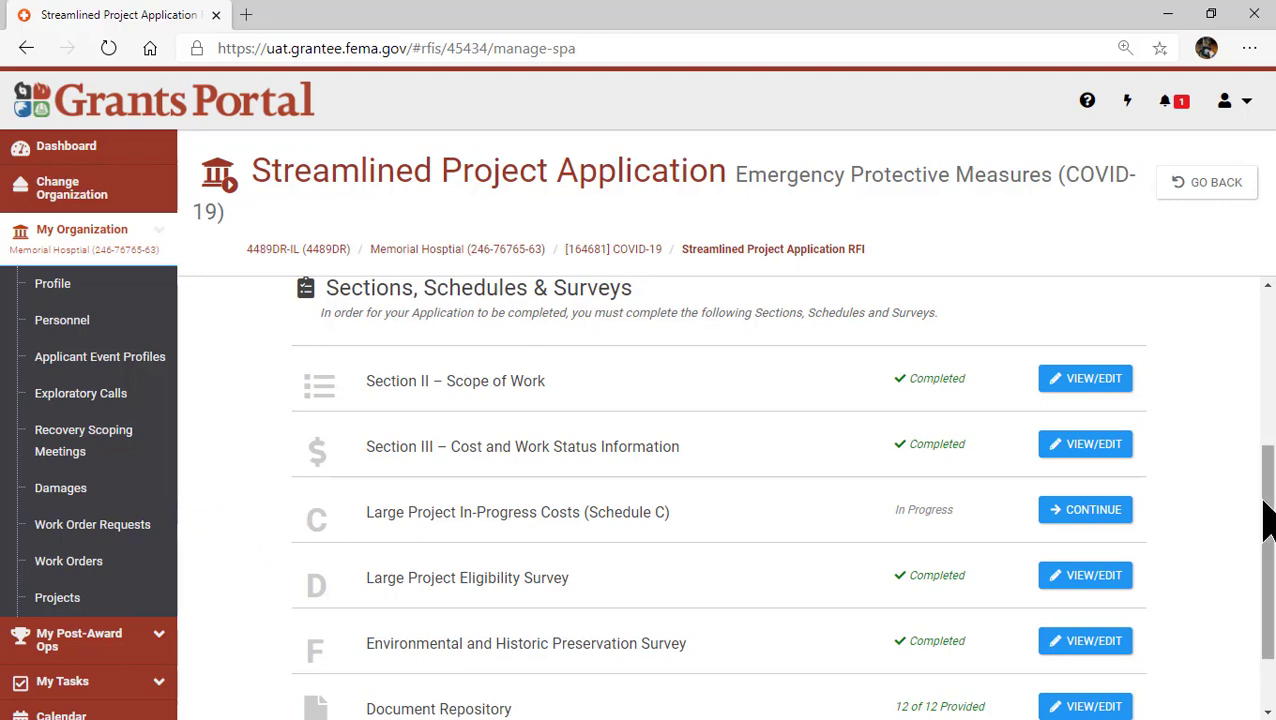
{"action": "left_click_drag", "start_coordinate": [1265, 521], "coordinate": [1266, 540]}
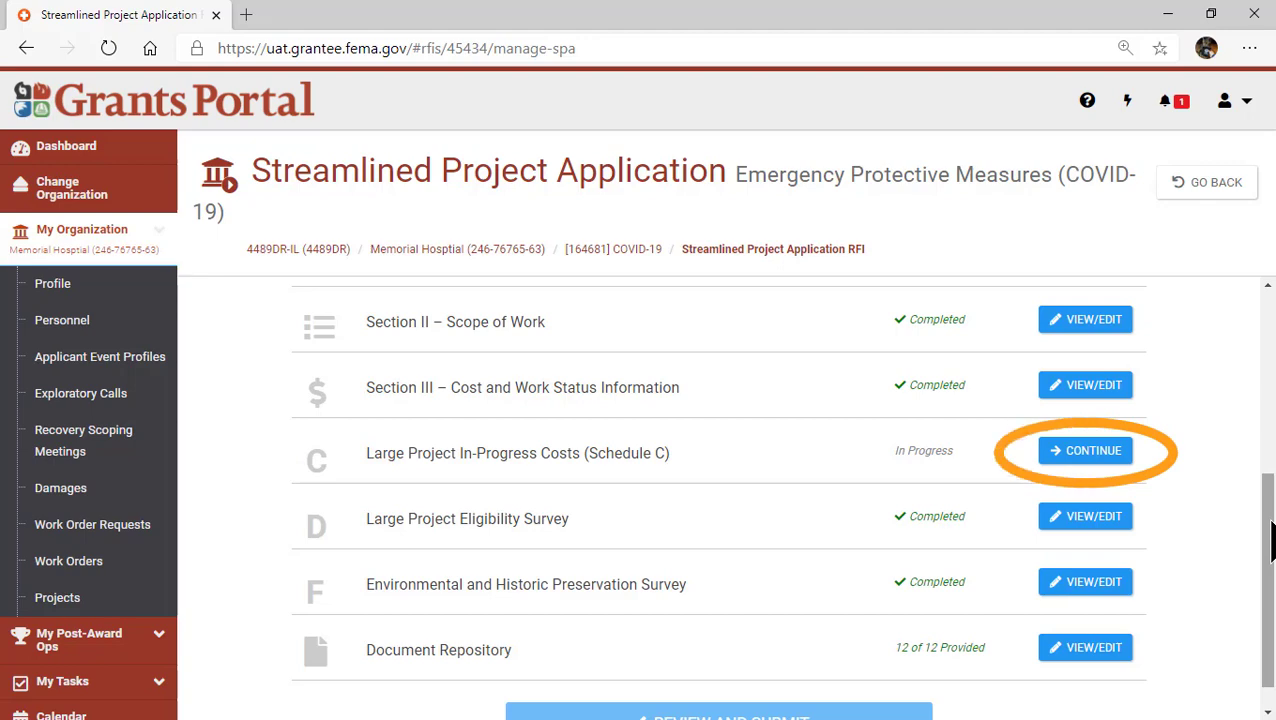
{"action": "left_click", "coordinate": [1098, 453]}
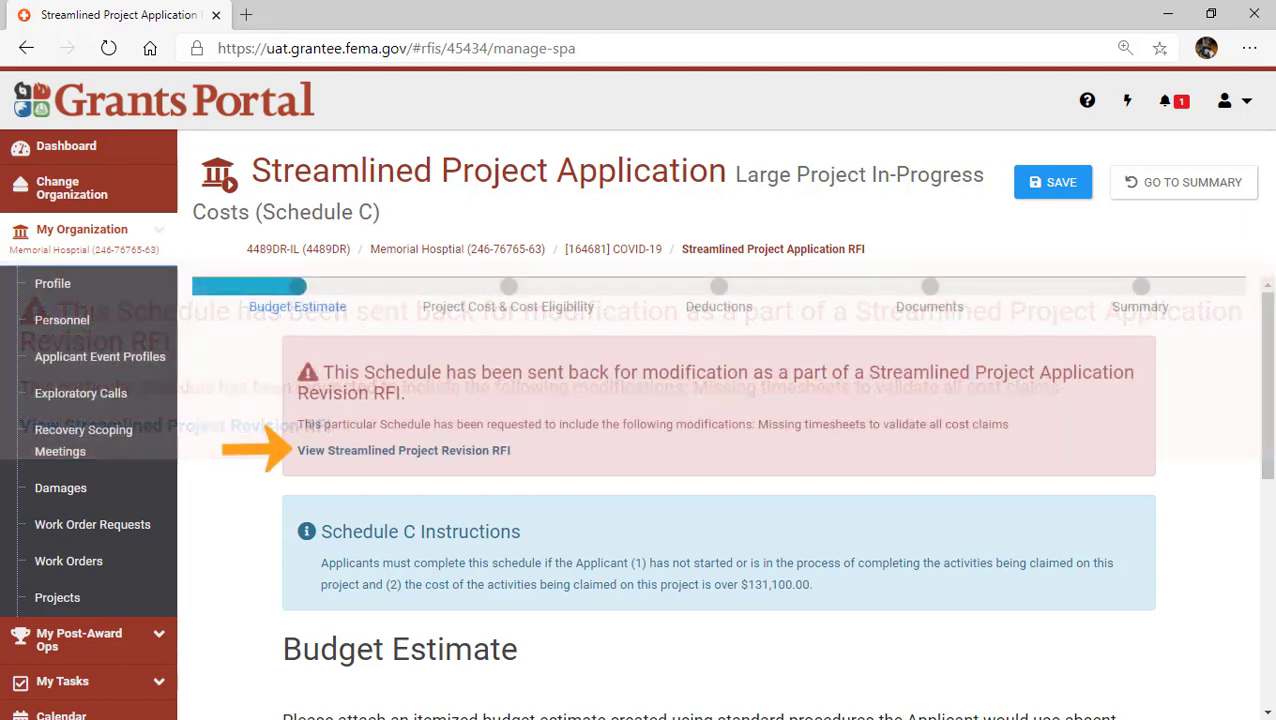
{"action": "left_click", "coordinate": [404, 451]}
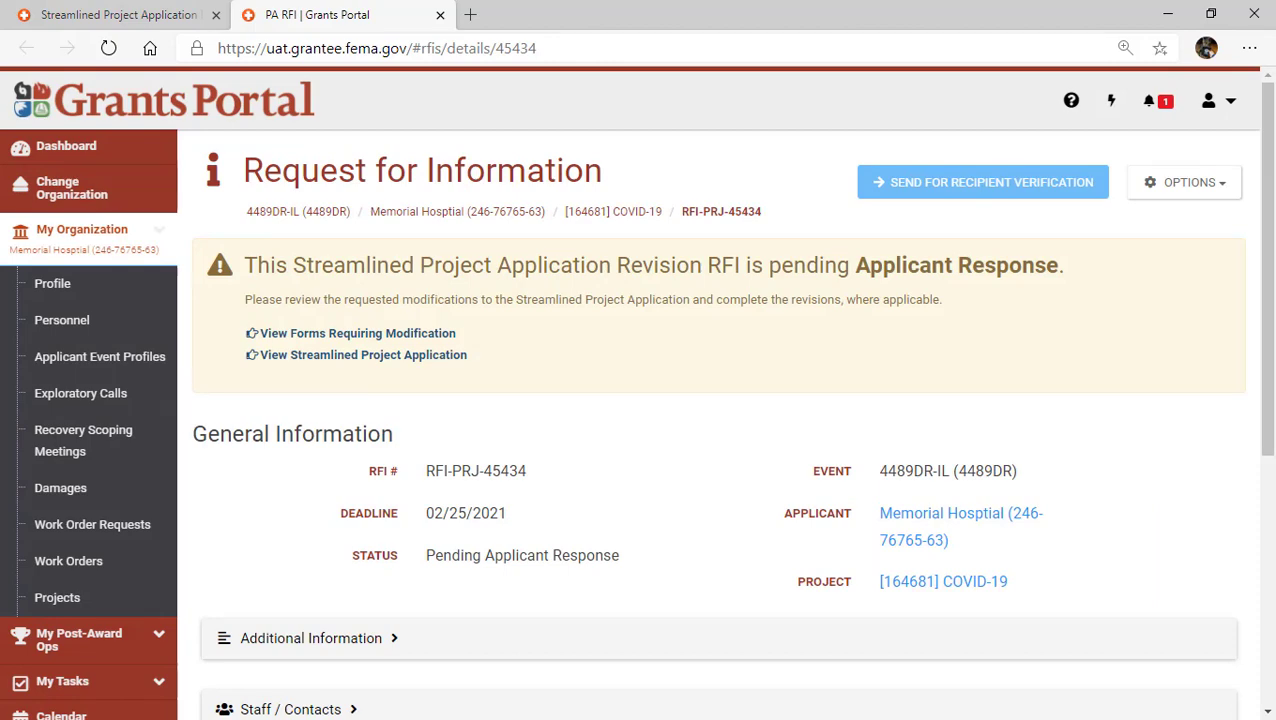
{"action": "key", "text": "ctrl+w"}
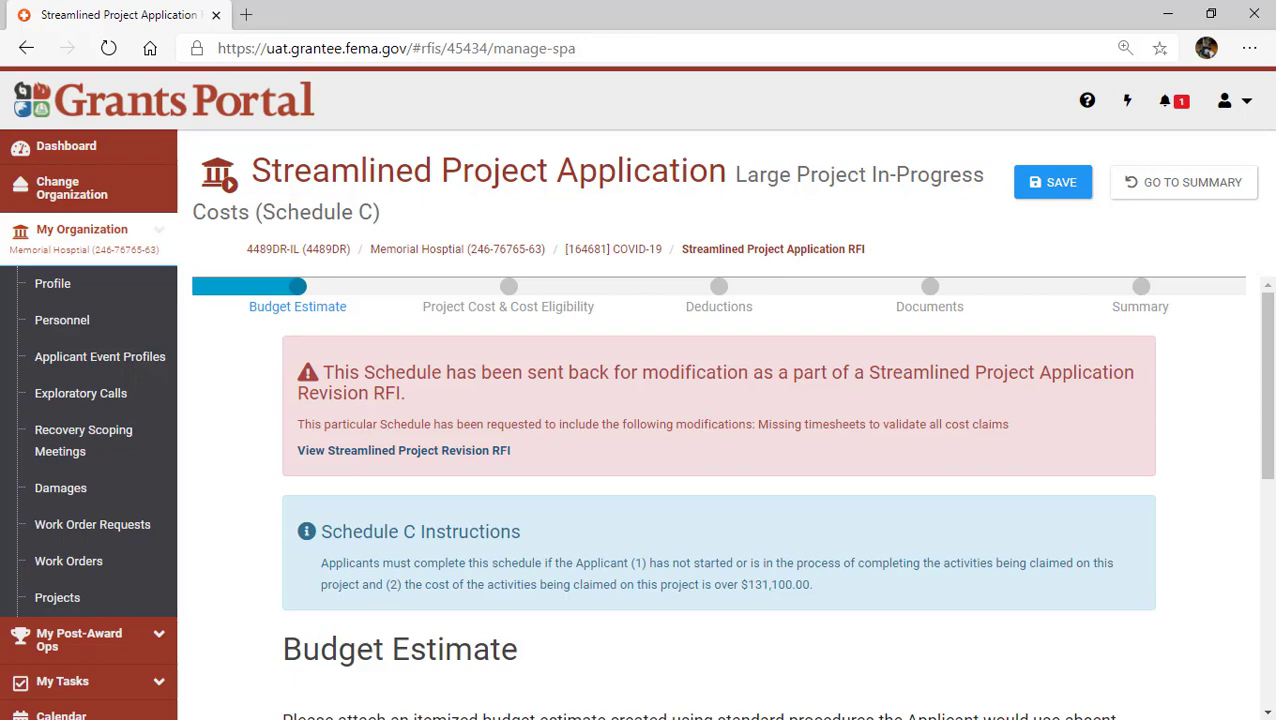
{"action": "scroll", "coordinate": [728, 494], "scroll_direction": "down", "scroll_amount": 5}
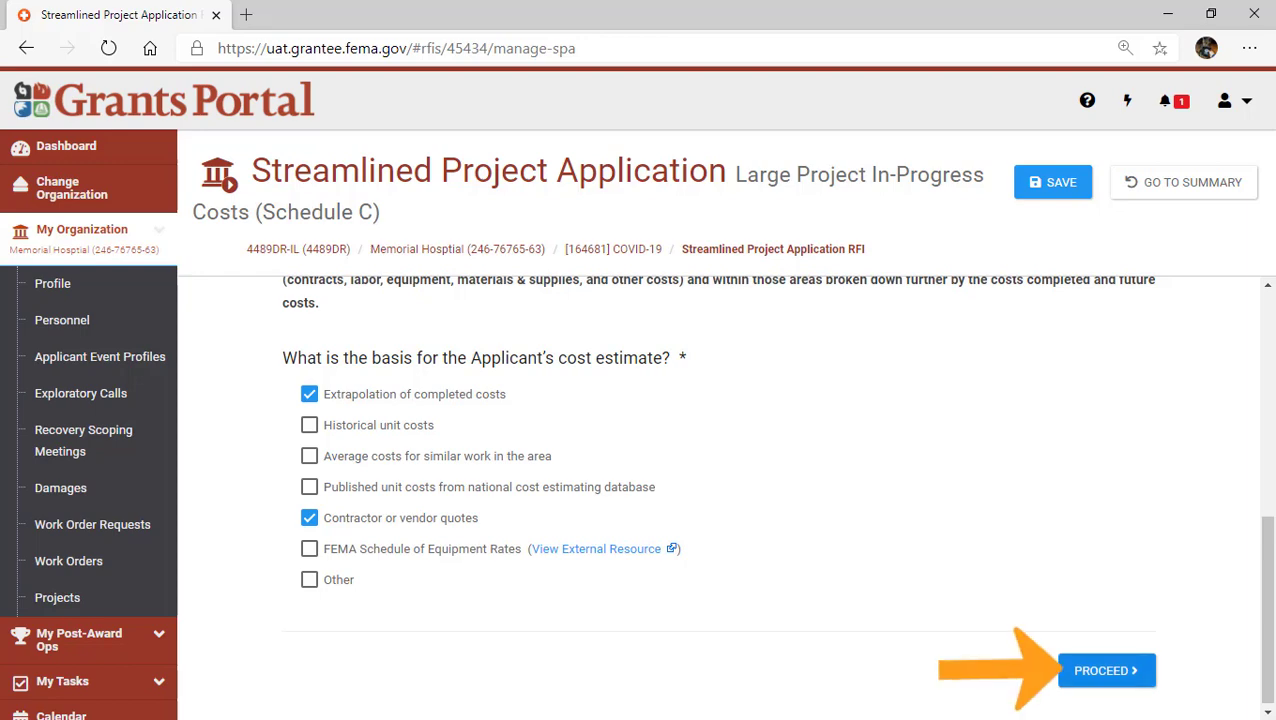
Advance to Project Cost & Cost Eligibility and open the FEMA Form 009-0-127 equipment summary.
{"action": "left_click", "coordinate": [1106, 671]}
{"action": "scroll", "coordinate": [718, 497], "scroll_direction": "down", "scroll_amount": 5}
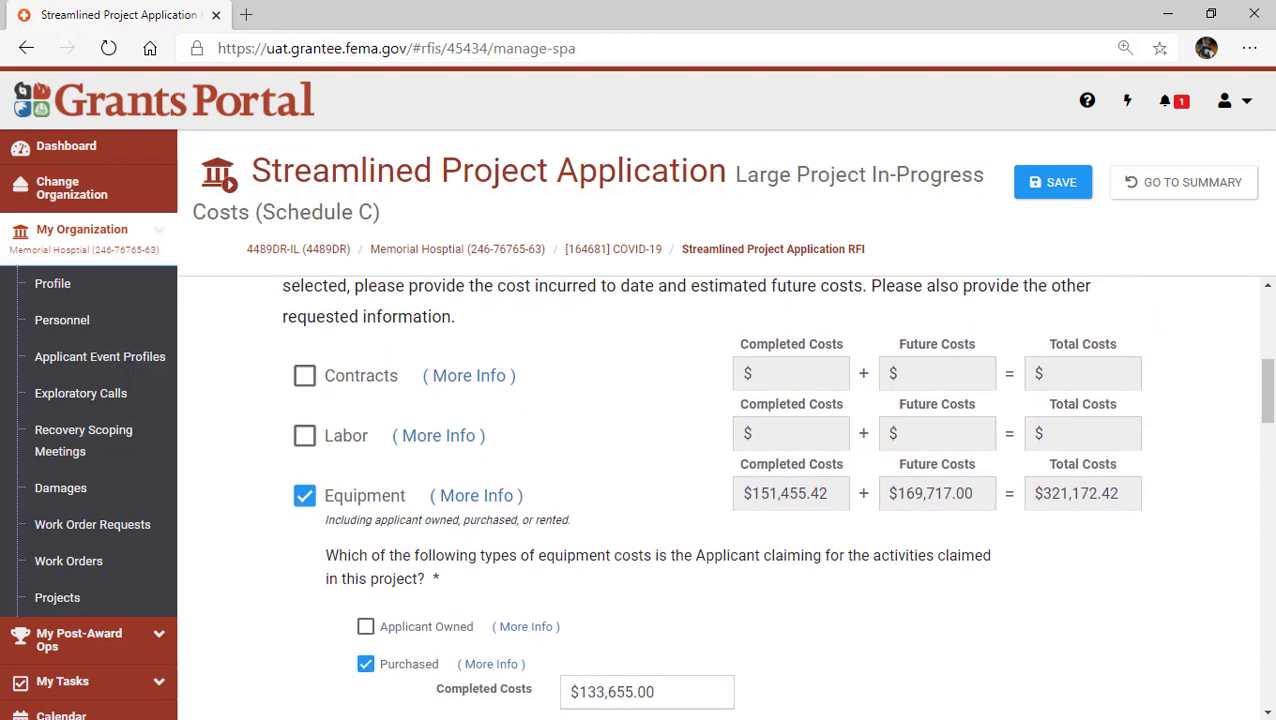
{"action": "scroll", "coordinate": [726, 497], "scroll_direction": "down", "scroll_amount": 2}
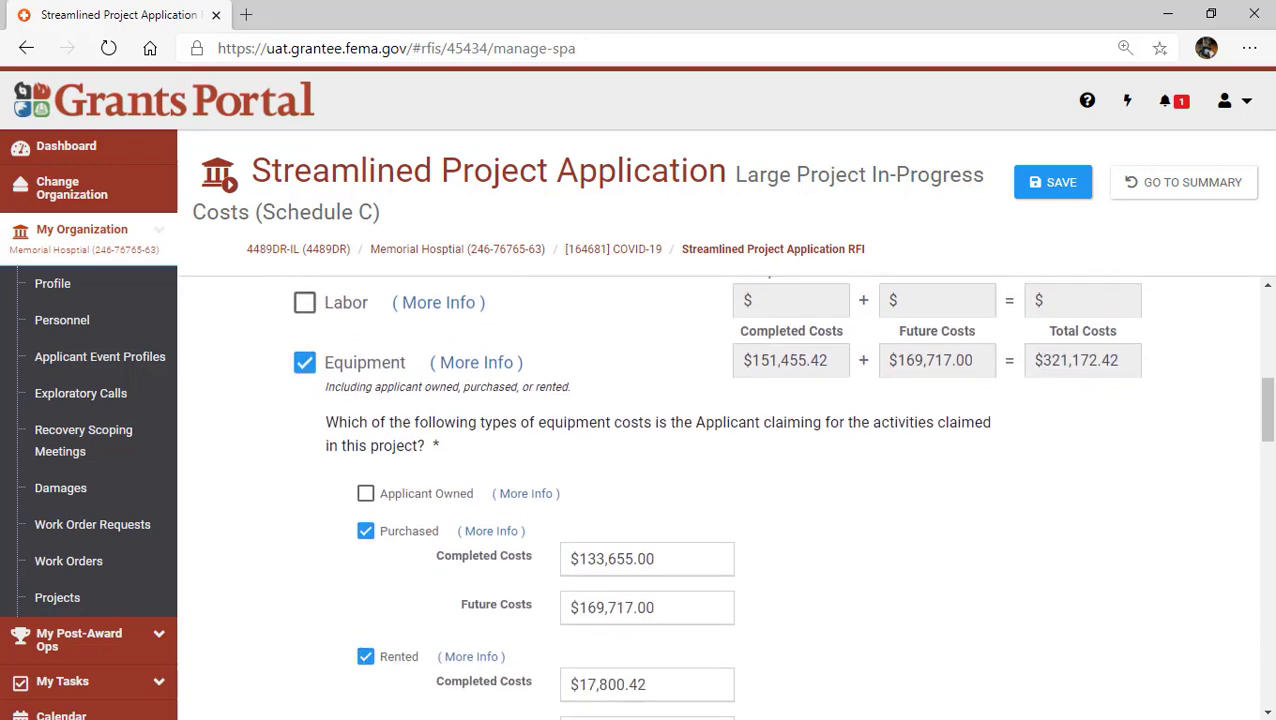
{"action": "scroll", "coordinate": [722, 497], "scroll_direction": "down", "scroll_amount": 1}
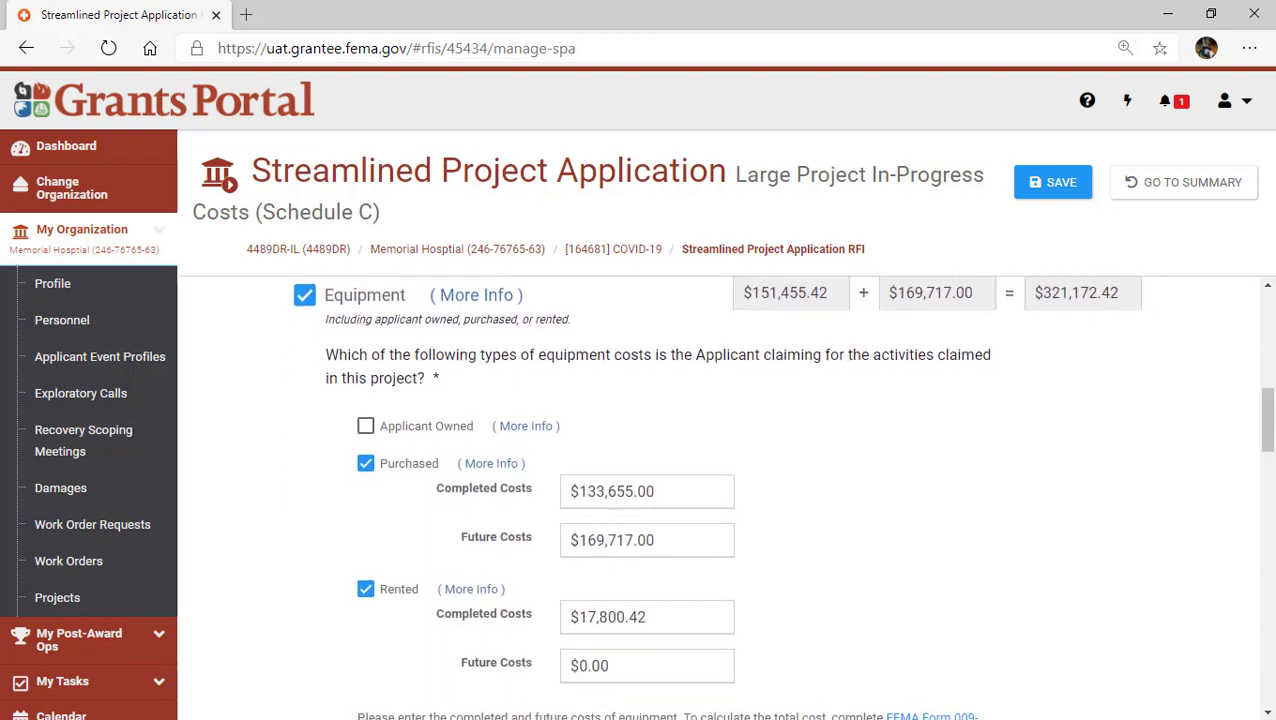
{"action": "scroll", "coordinate": [722, 497], "scroll_direction": "down", "scroll_amount": 5}
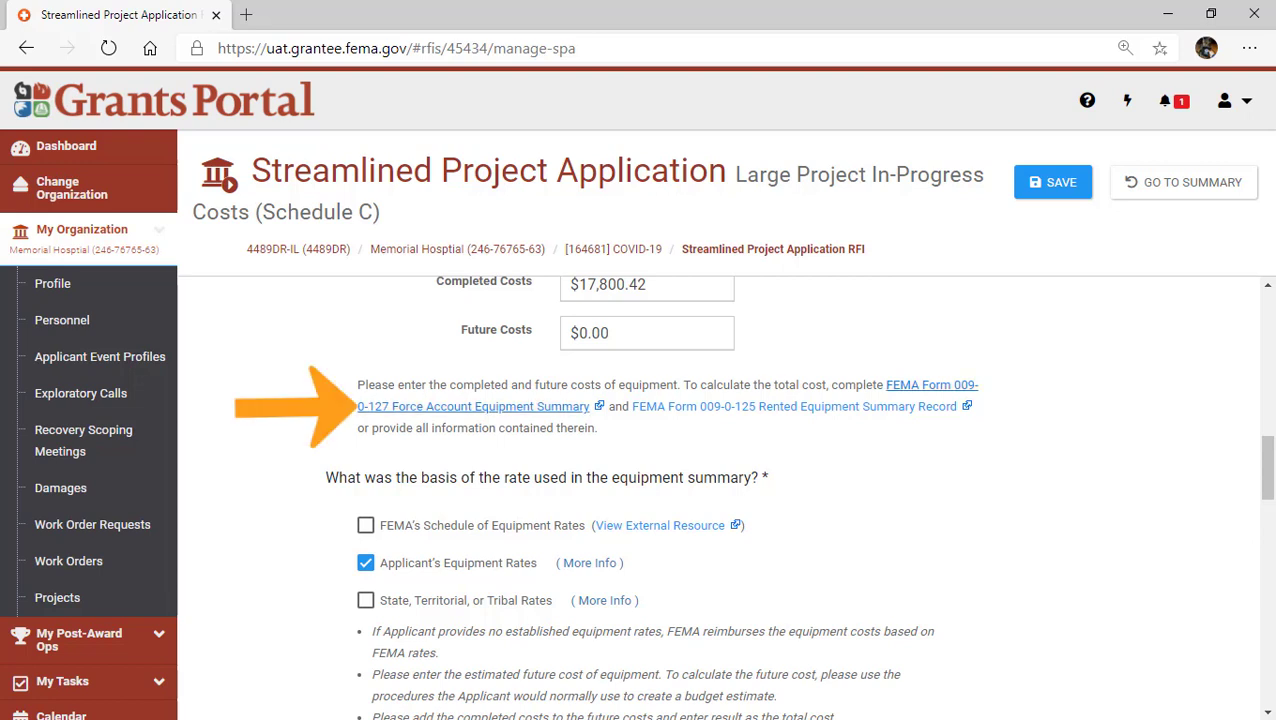
{"action": "left_click", "coordinate": [473, 407]}
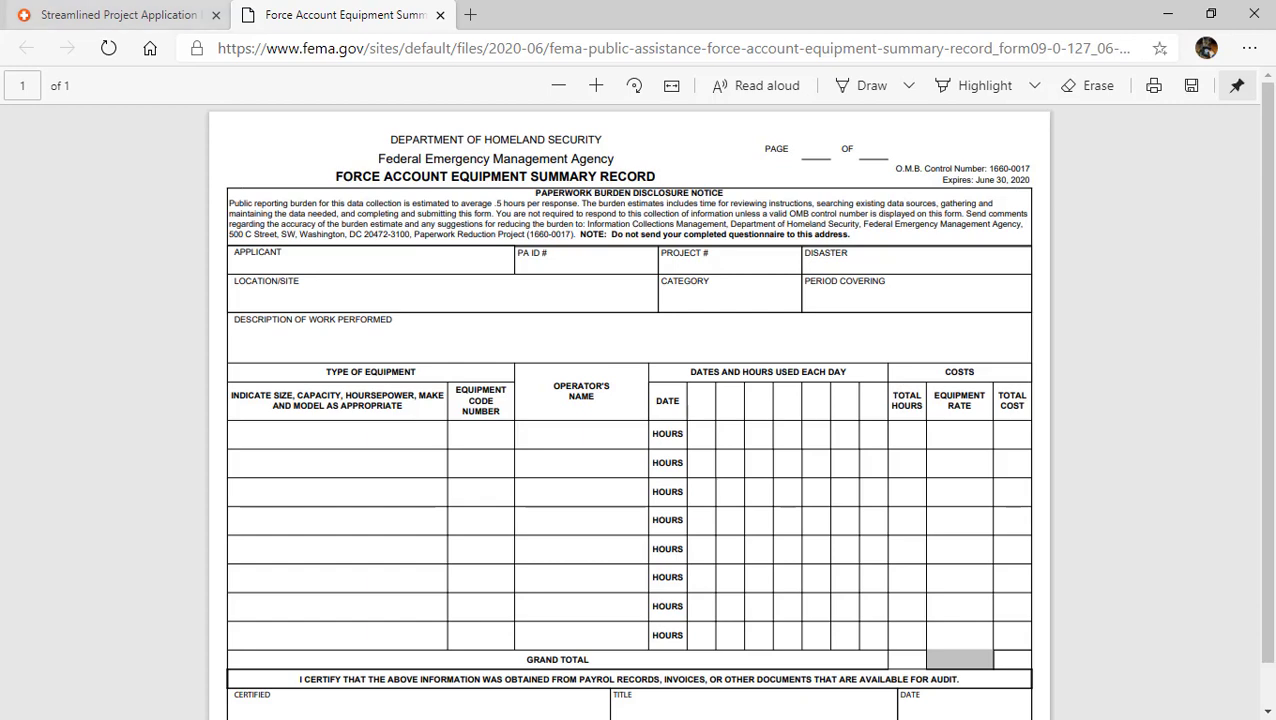
Return to the application and proceed past the $687,006.57 Project Cost to Deductions.
{"action": "left_click", "coordinate": [140, 15]}
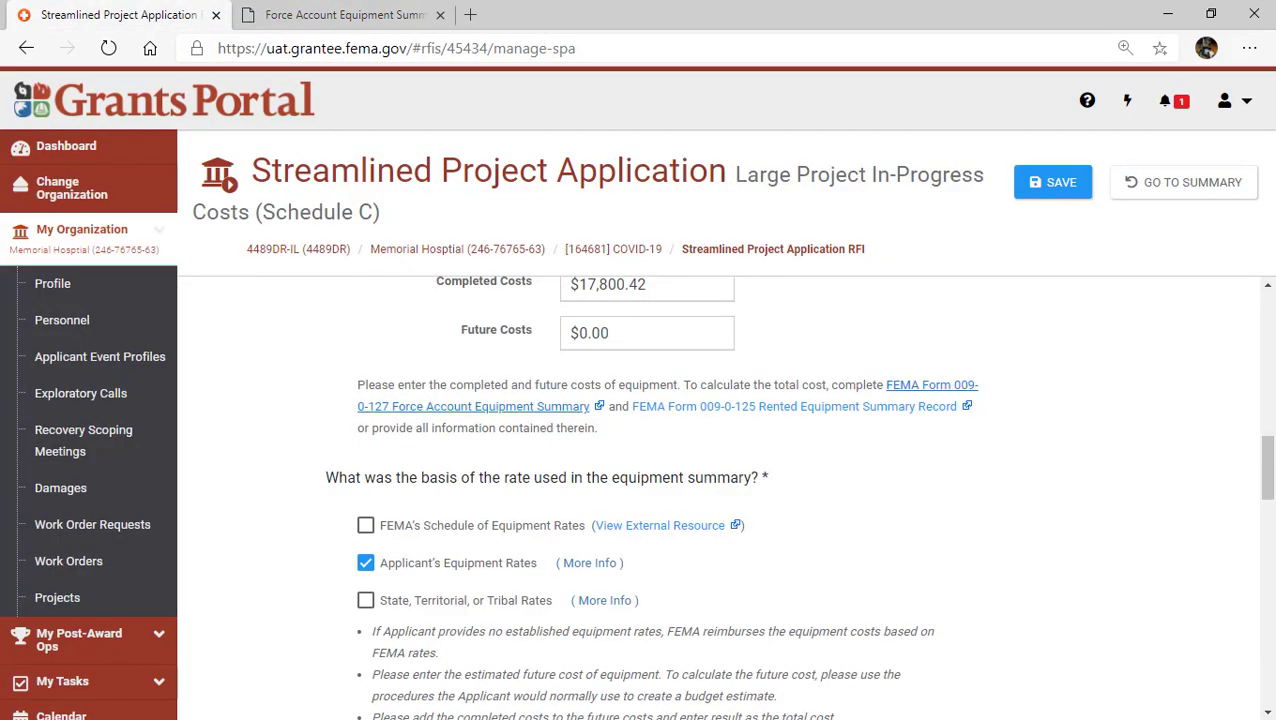
{"action": "scroll", "coordinate": [1160, 540], "scroll_direction": "down", "scroll_amount": 10}
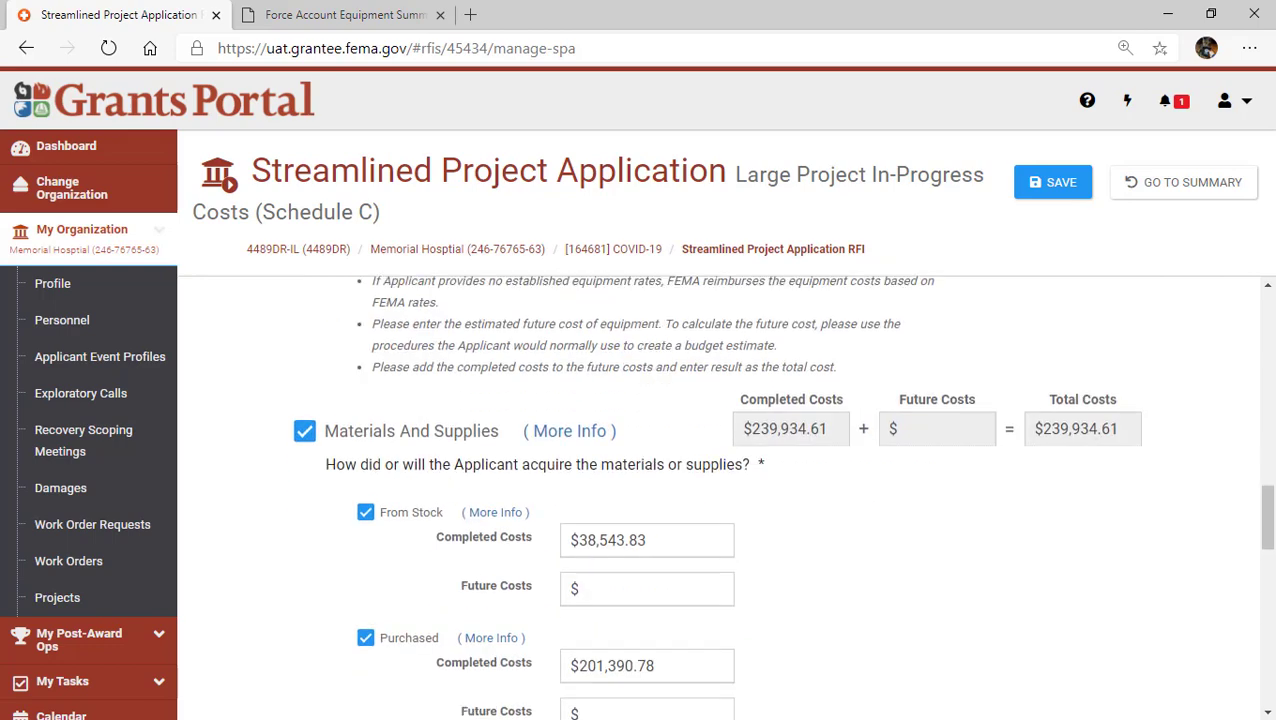
{"action": "scroll", "coordinate": [1158, 541], "scroll_direction": "down", "scroll_amount": 1}
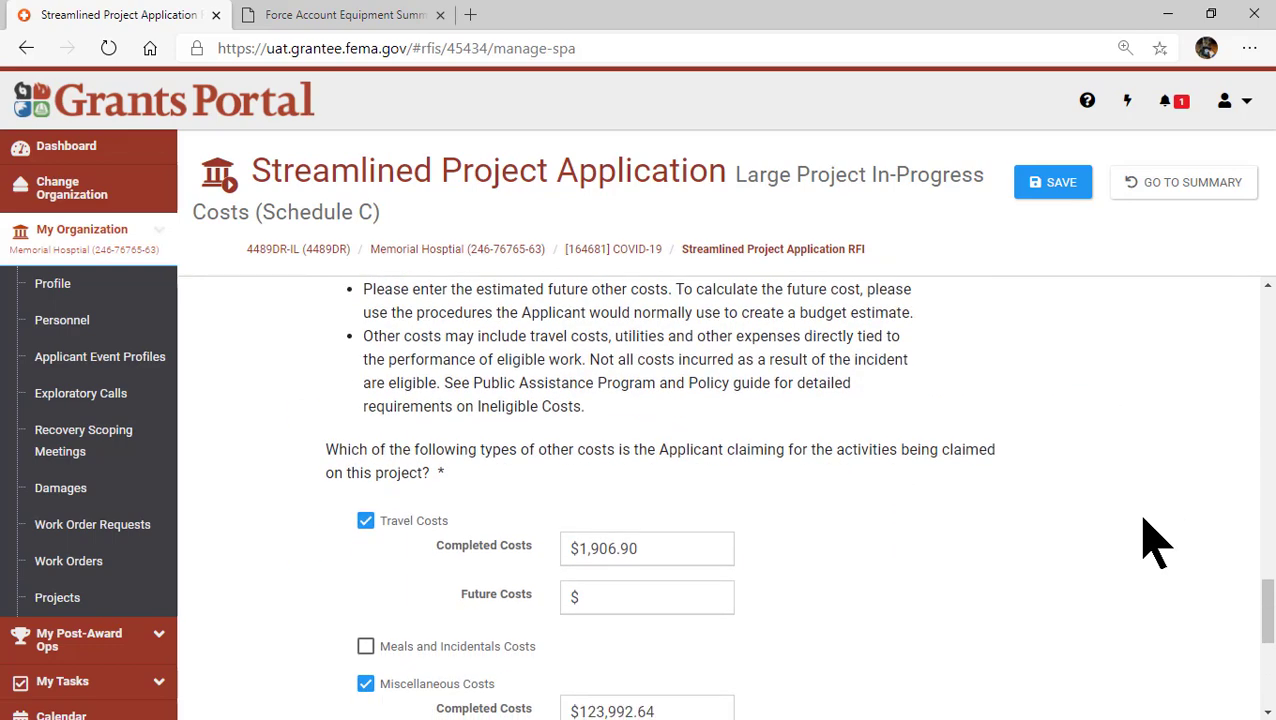
{"action": "scroll", "coordinate": [1150, 545], "scroll_direction": "down", "scroll_amount": 9}
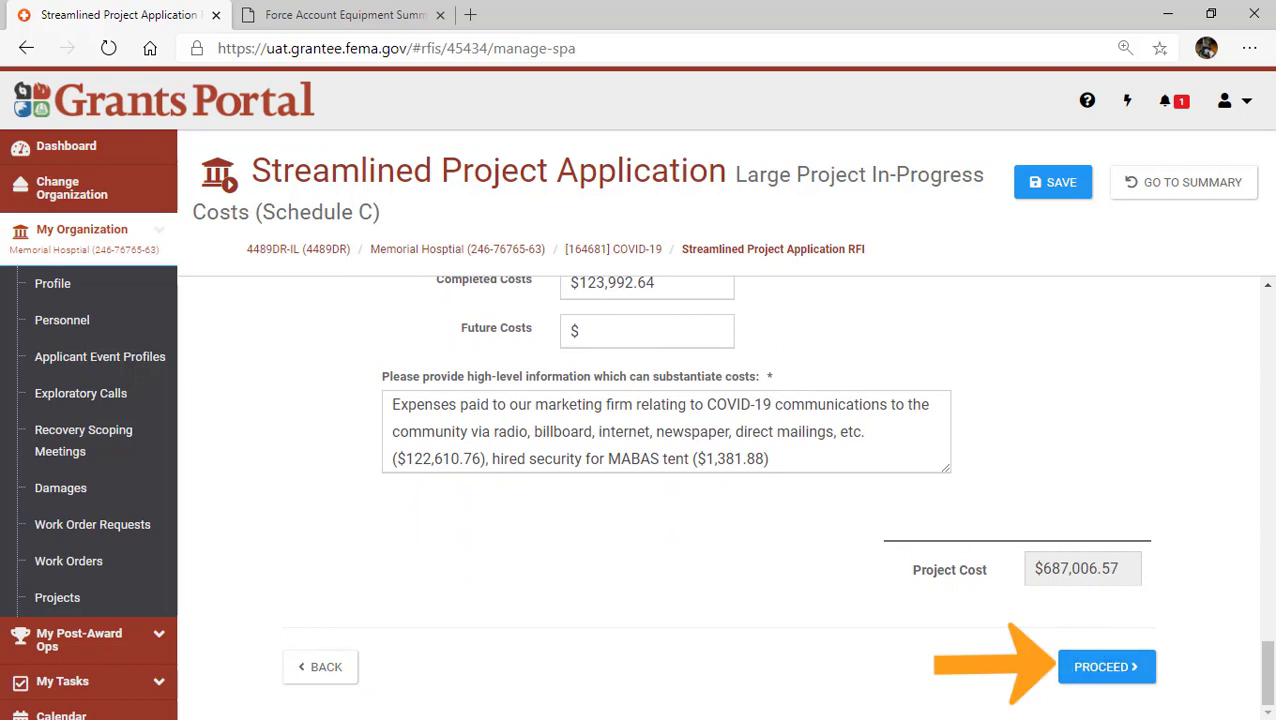
{"action": "left_click", "coordinate": [1108, 670]}
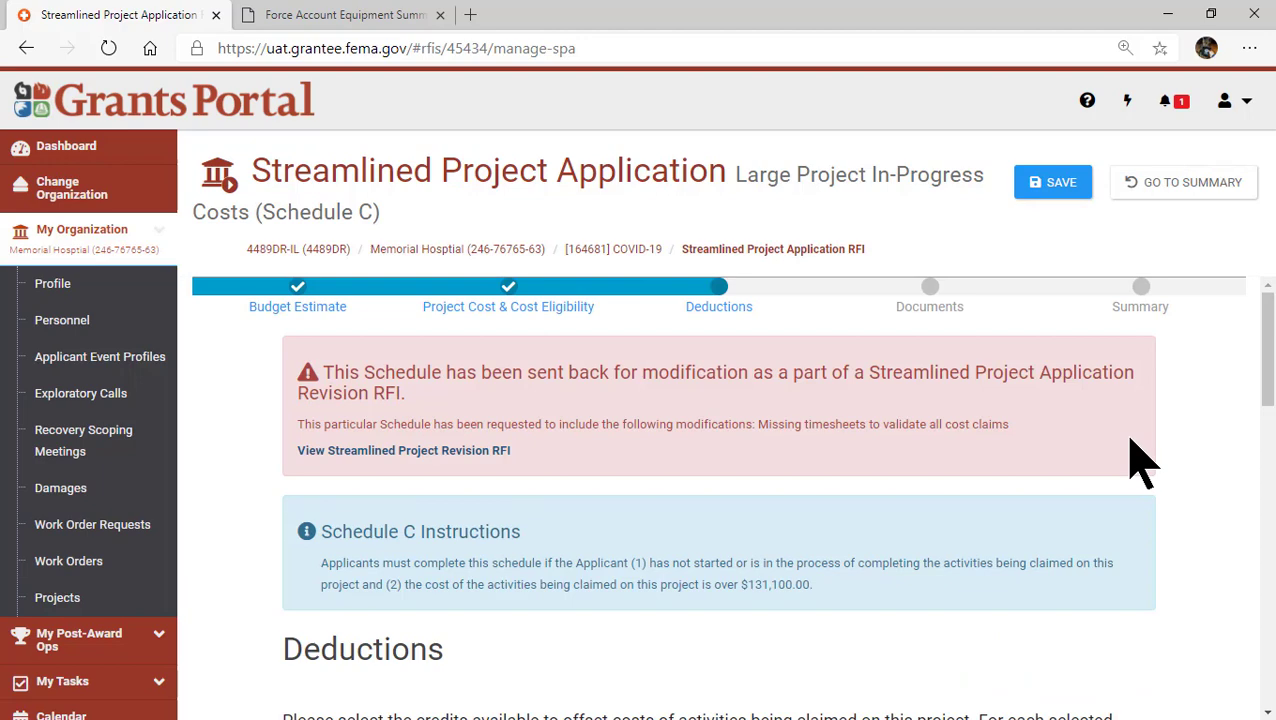
Check the $215,872.08 deductions and $471,134.49 Net Cost, then move to the Documents tree.
{"action": "scroll", "coordinate": [1140, 462], "scroll_direction": "down", "scroll_amount": 8}
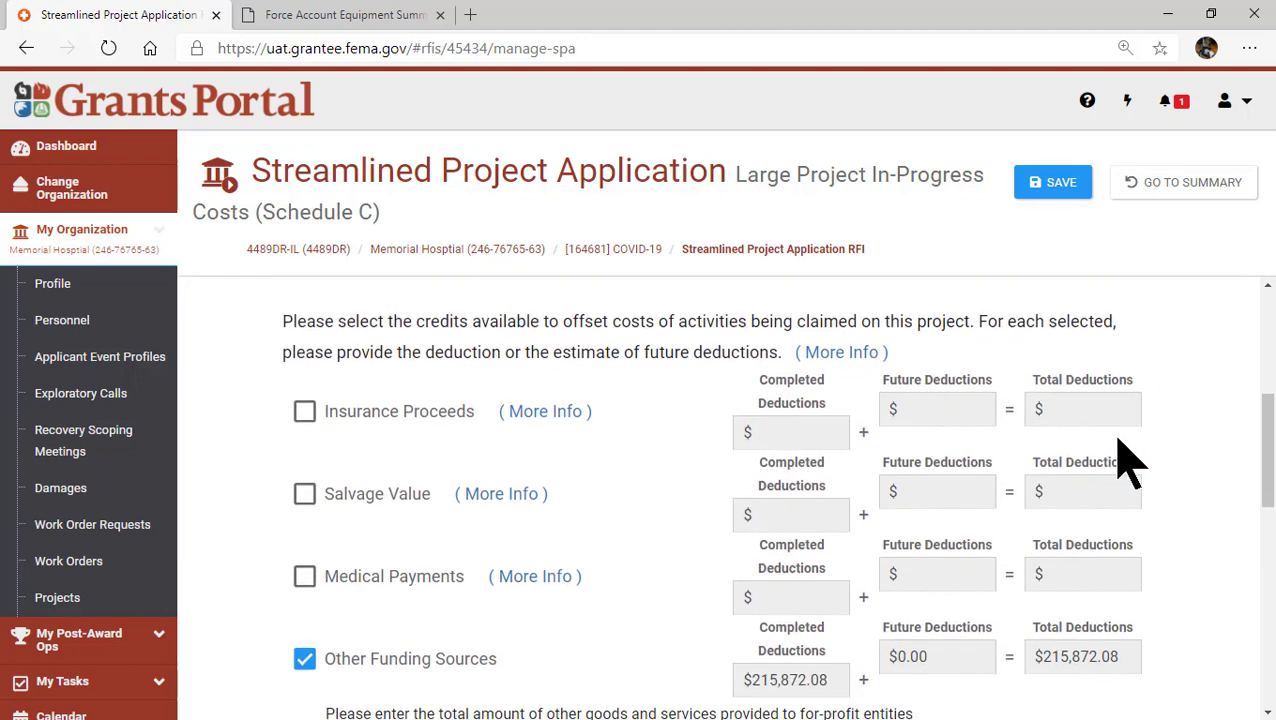
{"action": "scroll", "coordinate": [1116, 436], "scroll_direction": "down", "scroll_amount": 3}
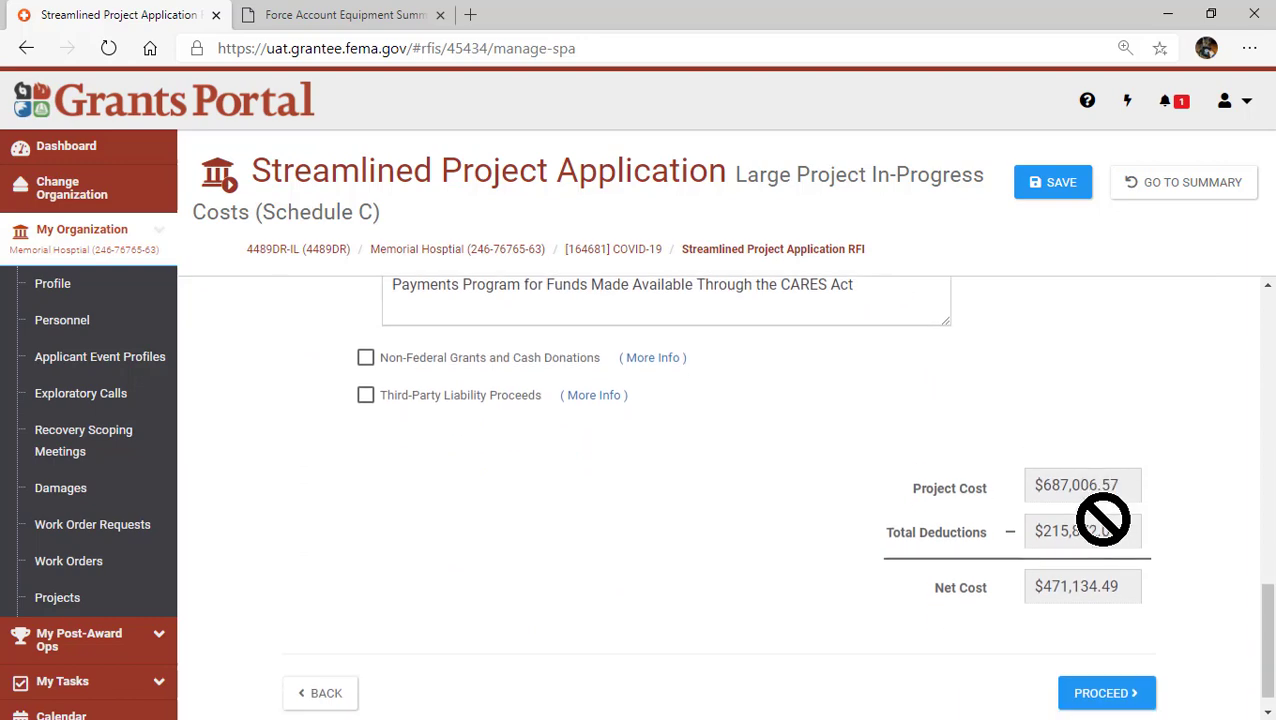
{"action": "left_click", "coordinate": [1104, 668]}
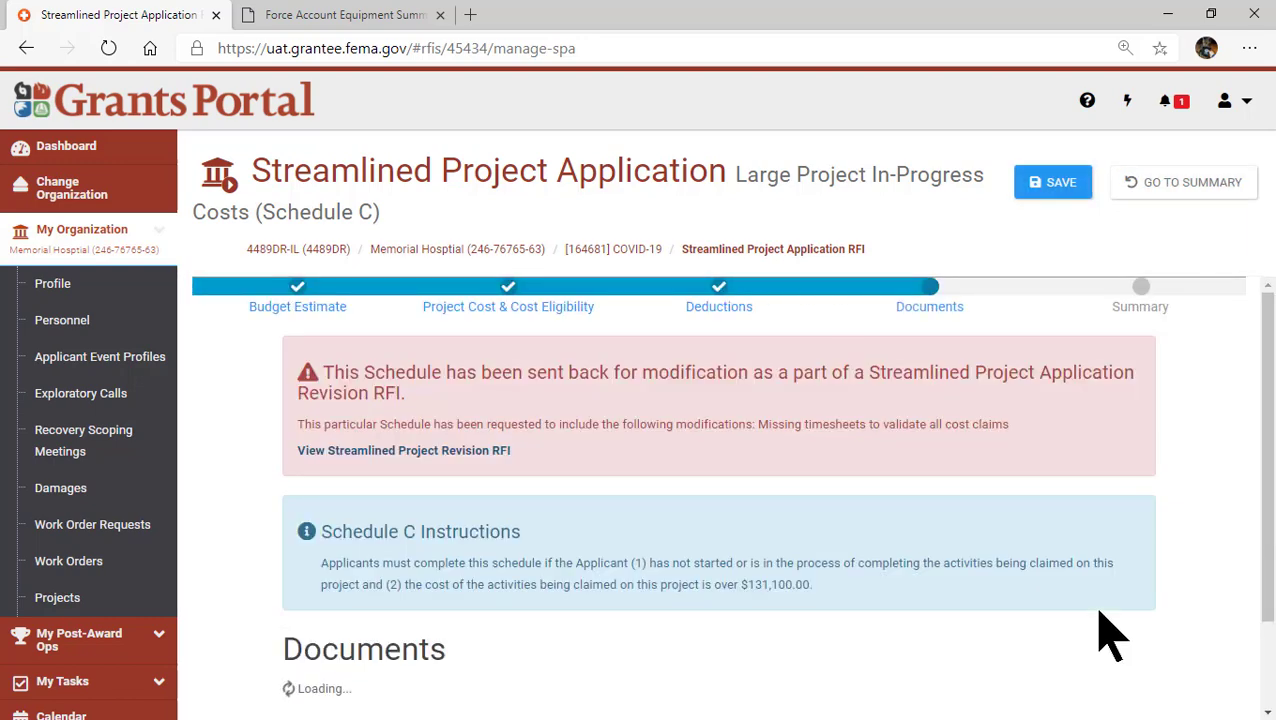
{"action": "scroll", "coordinate": [1110, 558], "scroll_direction": "down", "scroll_amount": 3}
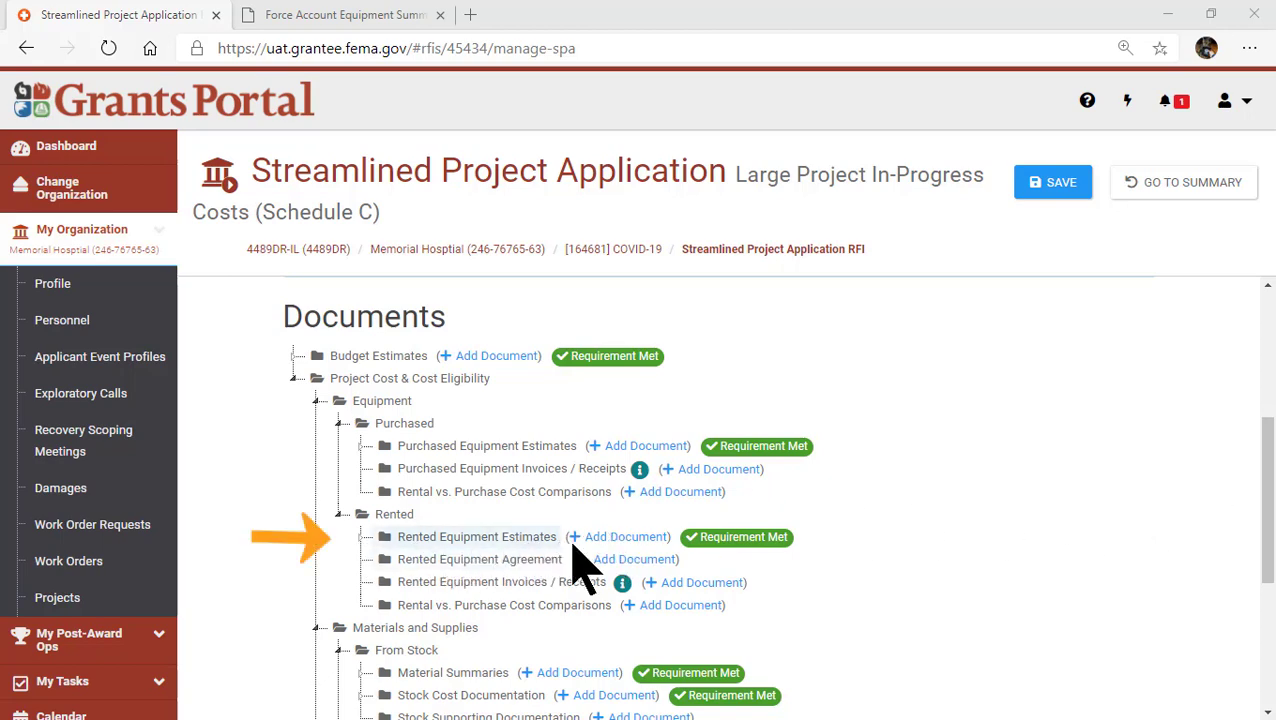
Upload Rented Equipment Summary Record.pdf from Quick access under Rented Equipment Estimates.
{"action": "left_click", "coordinate": [608, 542]}
{"action": "left_click", "coordinate": [608, 542]}
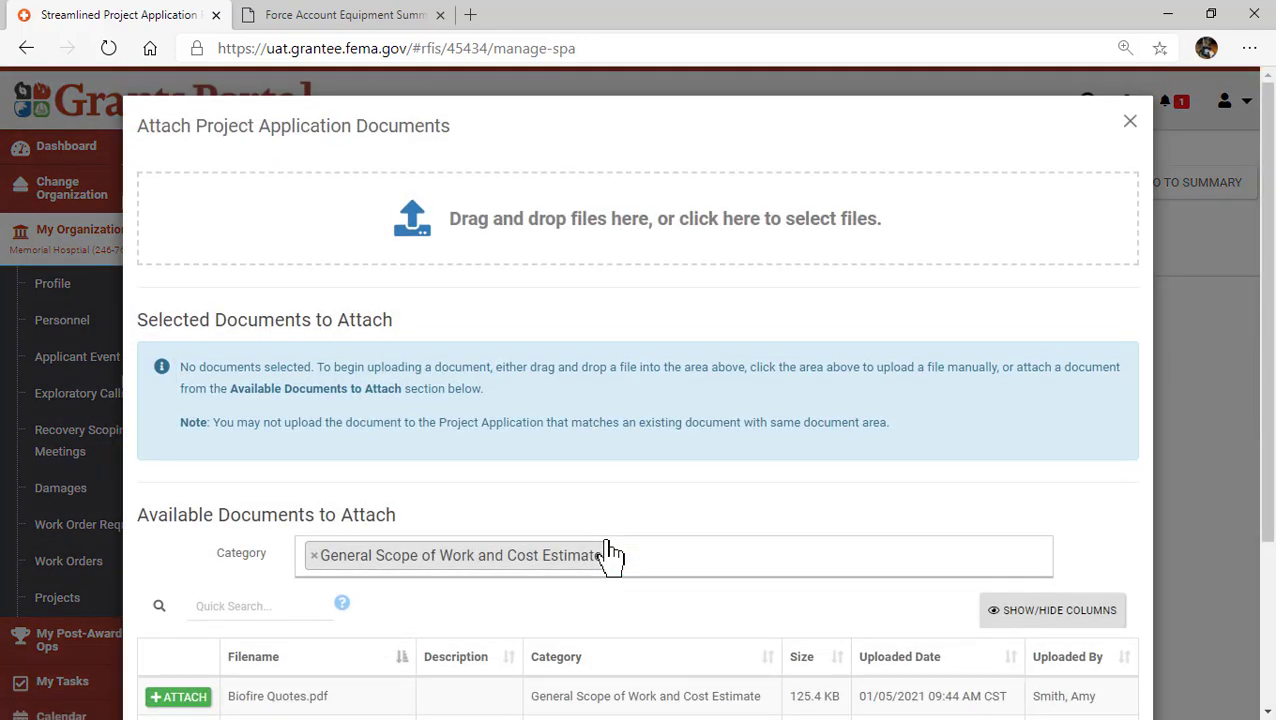
{"action": "left_click", "coordinate": [528, 252]}
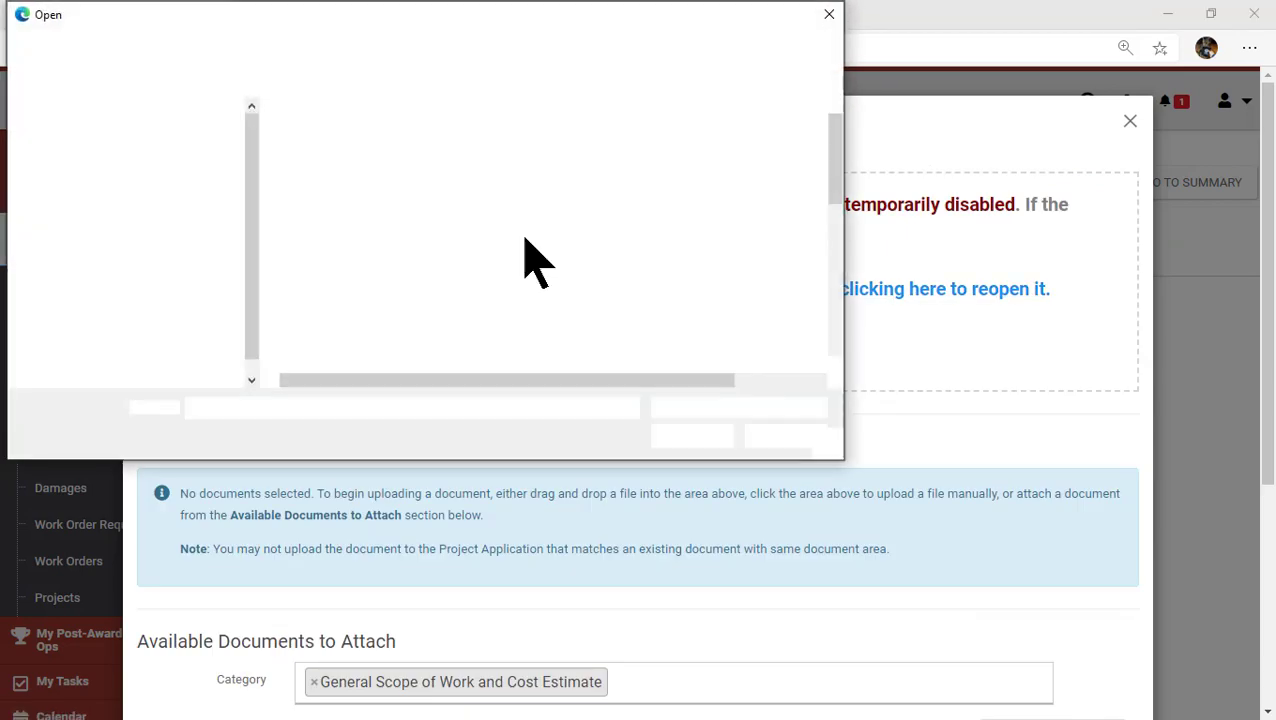
{"action": "left_click_drag", "start_coordinate": [260, 226], "coordinate": [251, 165]}
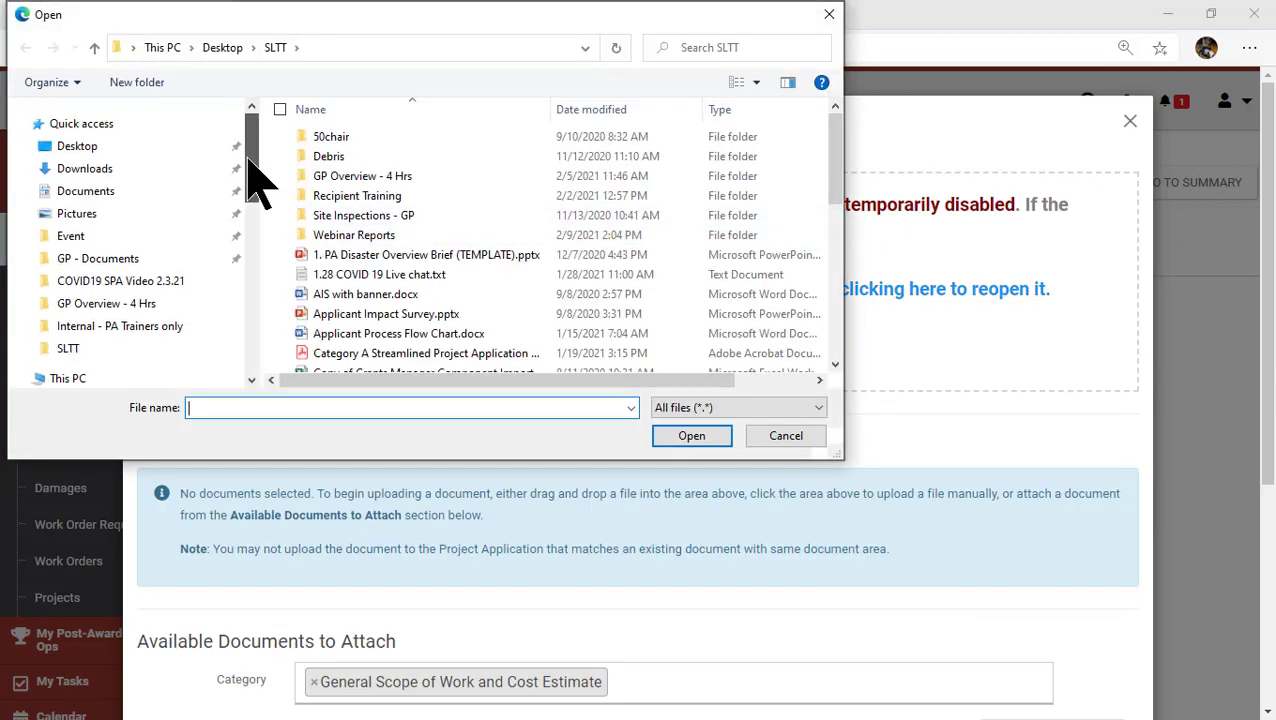
{"action": "left_click", "coordinate": [157, 127]}
{"action": "scroll", "coordinate": [456, 200], "scroll_direction": "down", "scroll_amount": 3}
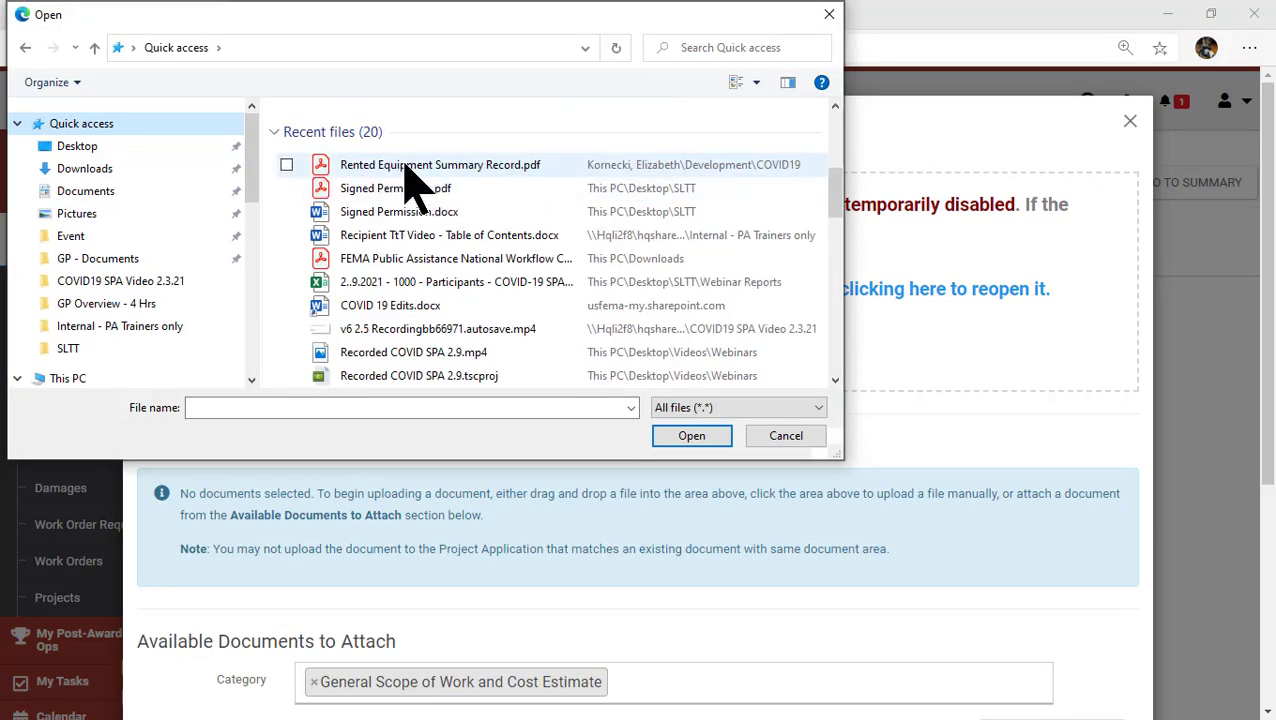
{"action": "left_click", "coordinate": [412, 178]}
{"action": "left_click", "coordinate": [691, 436]}
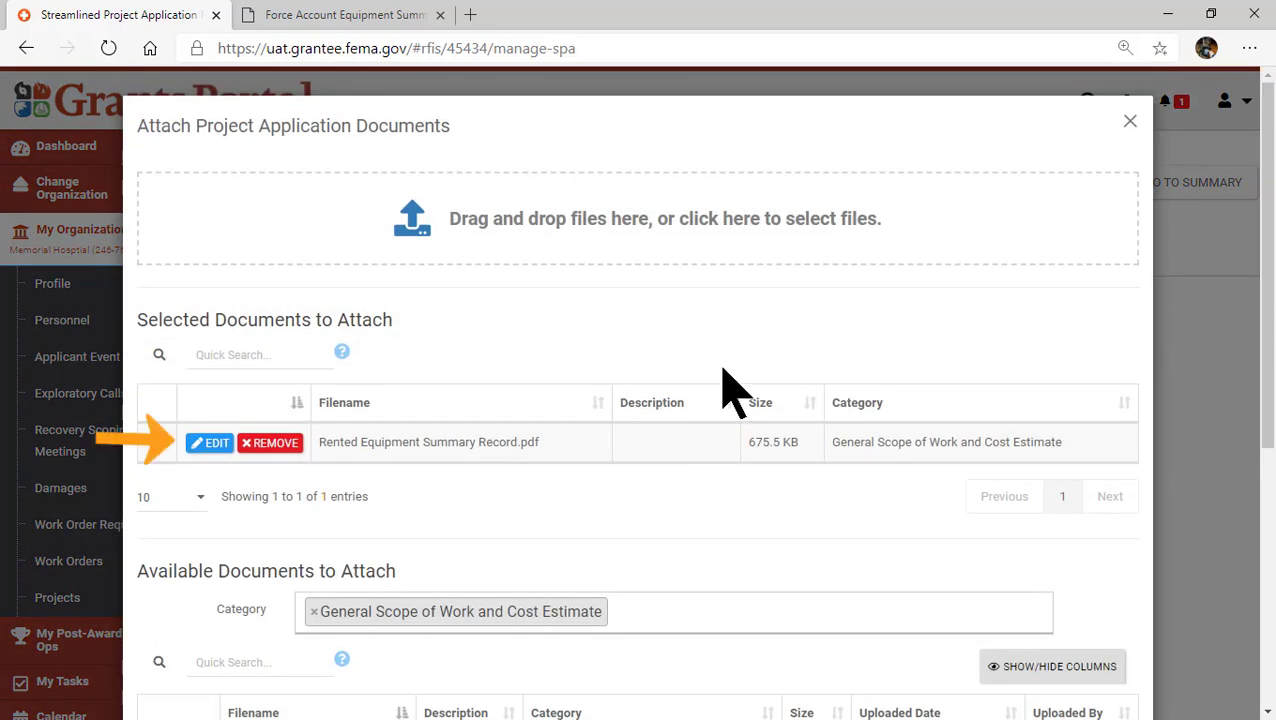
Give Rented Equipment Summary Record.pdf the description 'RFI response' and attach it.
{"action": "left_click", "coordinate": [212, 443]}
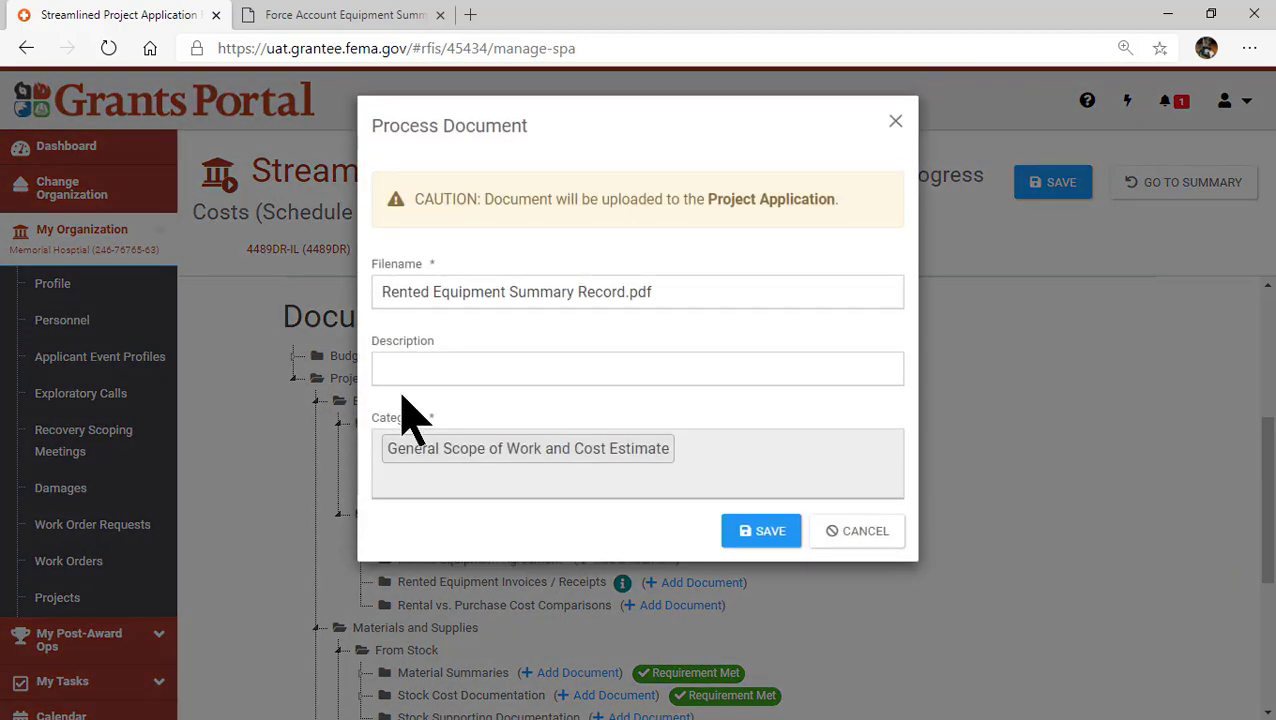
{"action": "left_click", "coordinate": [460, 370]}
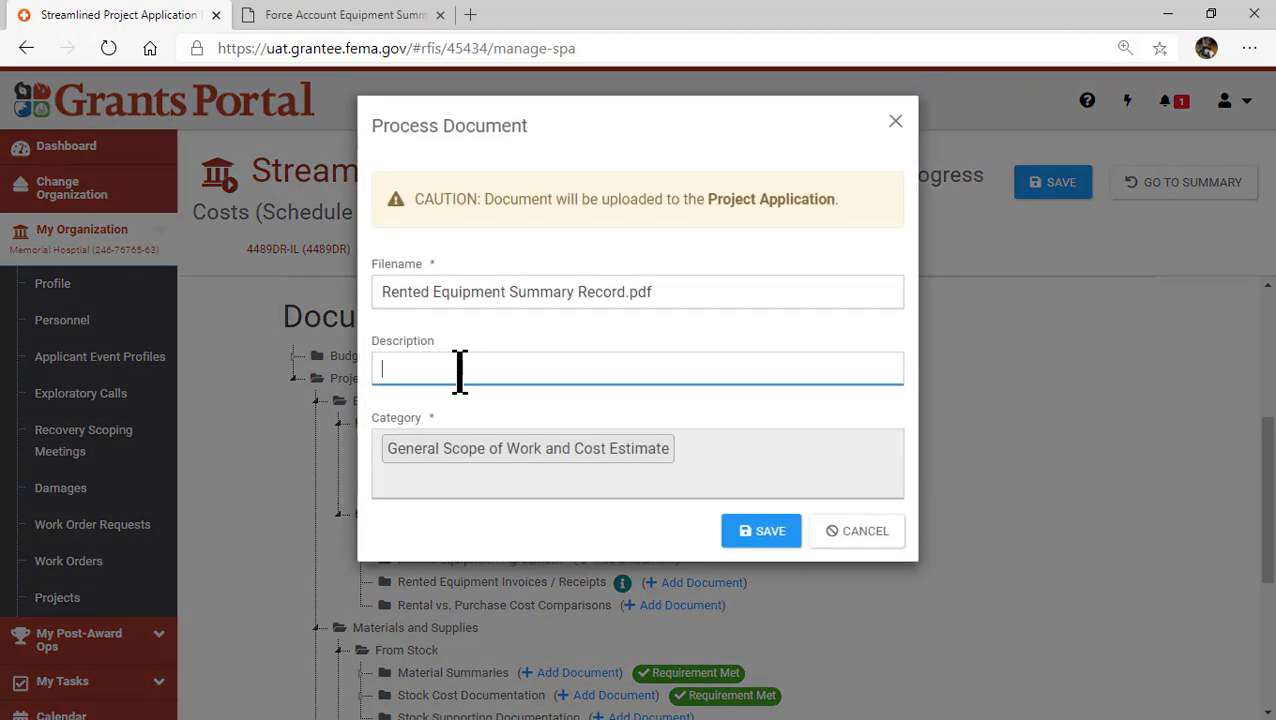
{"action": "type", "text": "RFI response"}
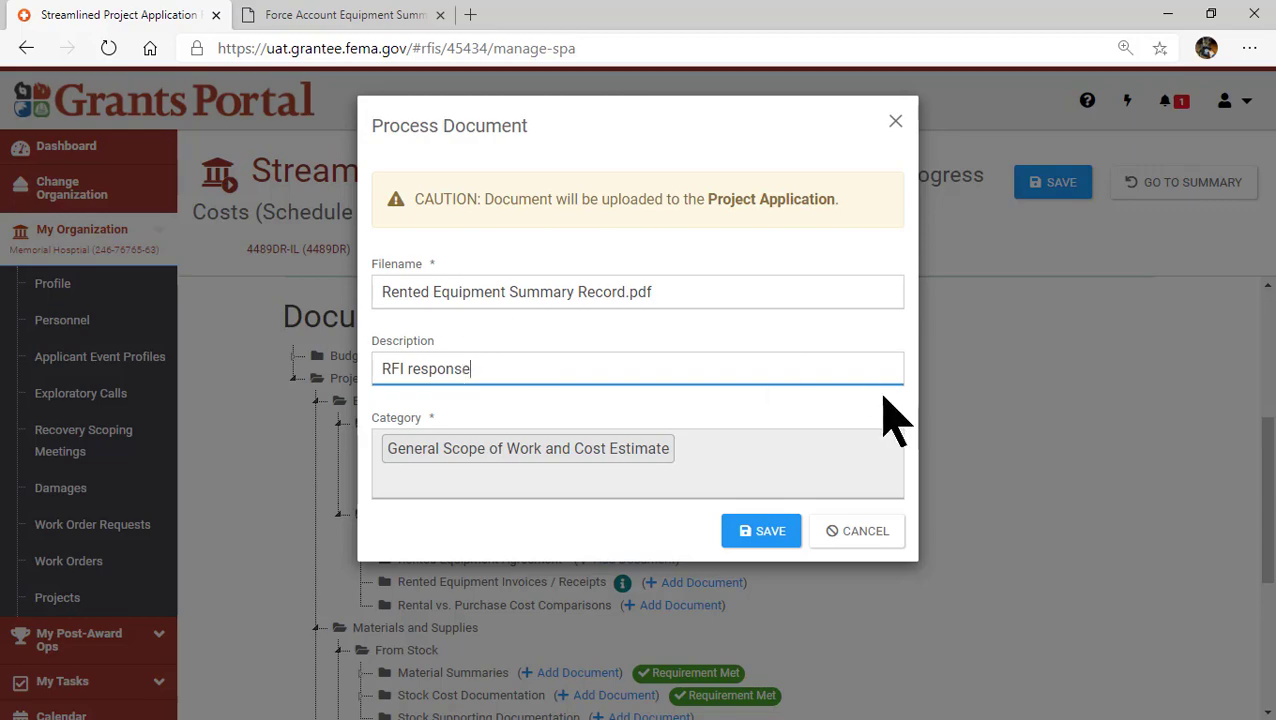
{"action": "left_click", "coordinate": [772, 535]}
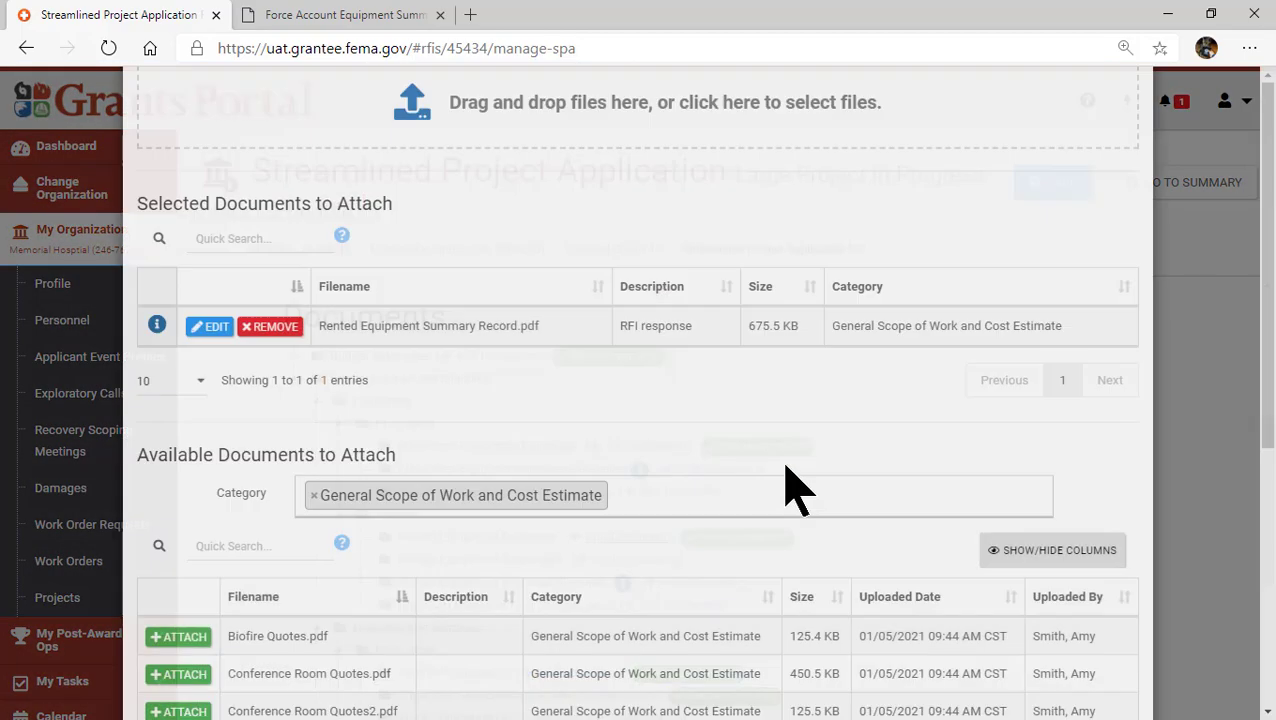
{"action": "scroll", "coordinate": [769, 495], "scroll_direction": "down", "scroll_amount": 3}
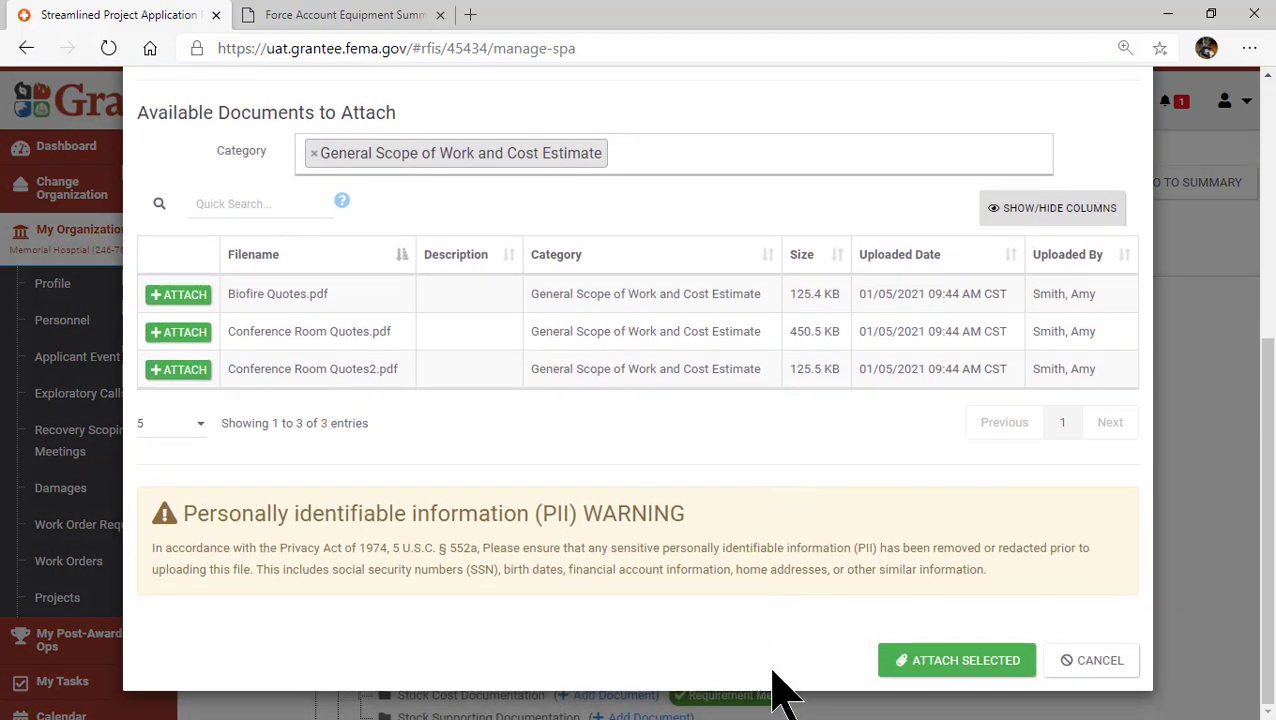
{"action": "left_click", "coordinate": [930, 660]}
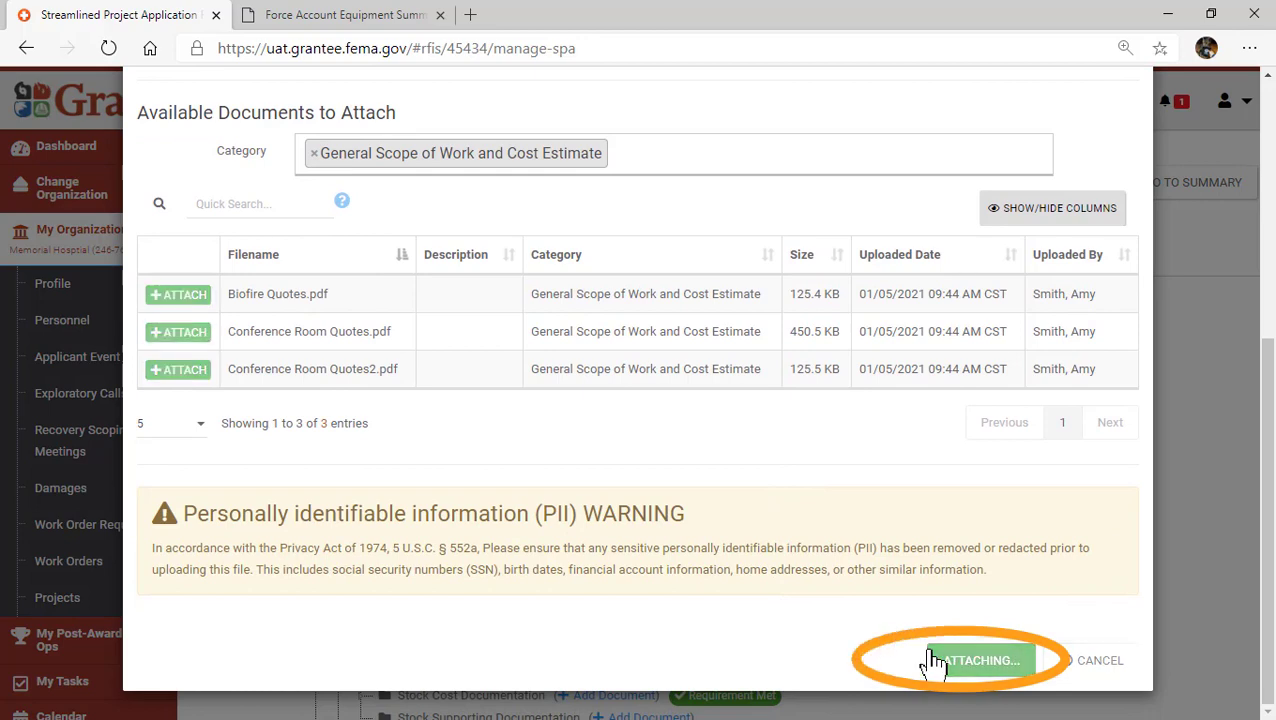
{"action": "scroll", "coordinate": [983, 456], "scroll_direction": "down", "scroll_amount": 5}
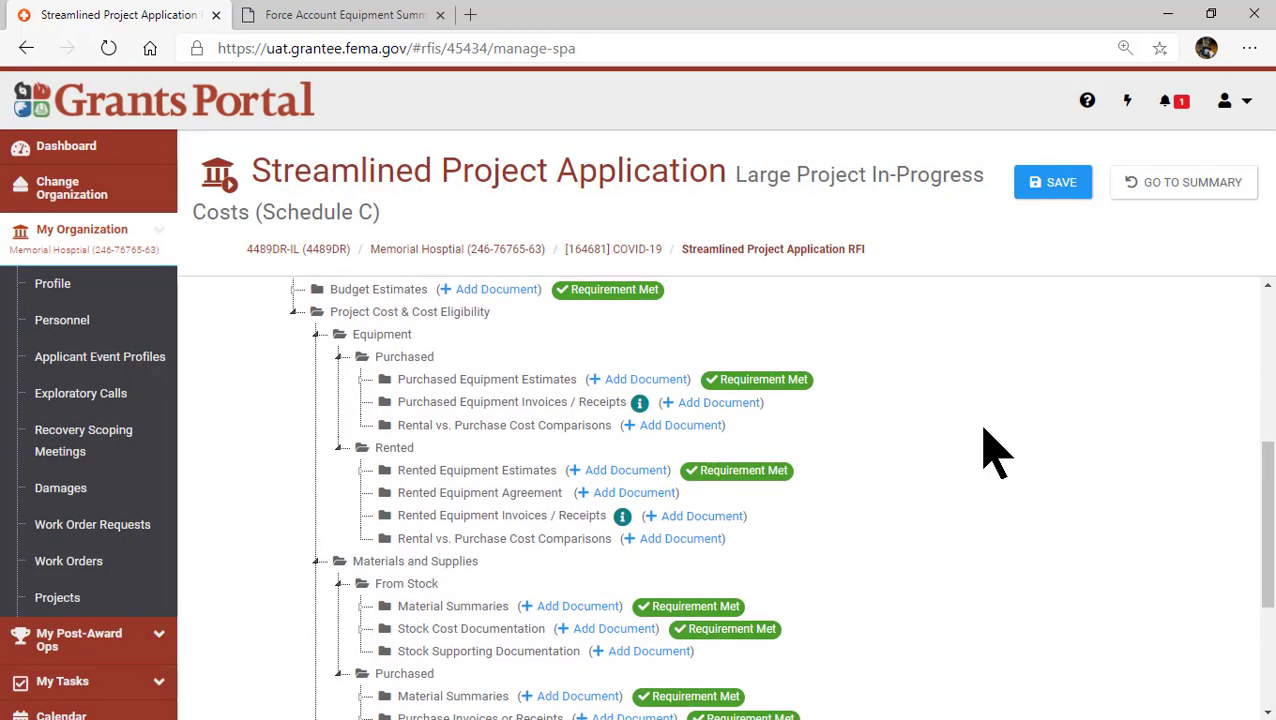
Proceed to the Schedule C Summary and mark Schedule C done.
{"action": "left_click", "coordinate": [1105, 680]}
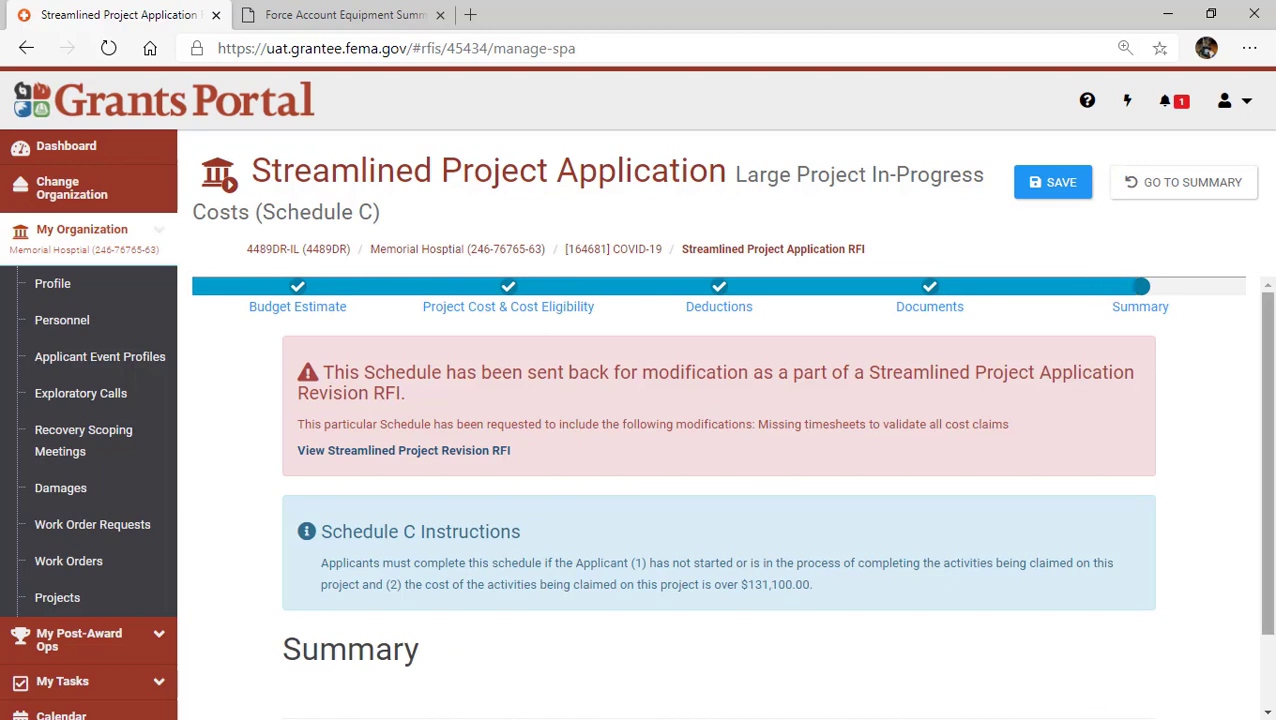
{"action": "scroll", "coordinate": [1240, 450], "scroll_direction": "down", "scroll_amount": 1}
{"action": "scroll", "coordinate": [1232, 455], "scroll_direction": "down", "scroll_amount": 15}
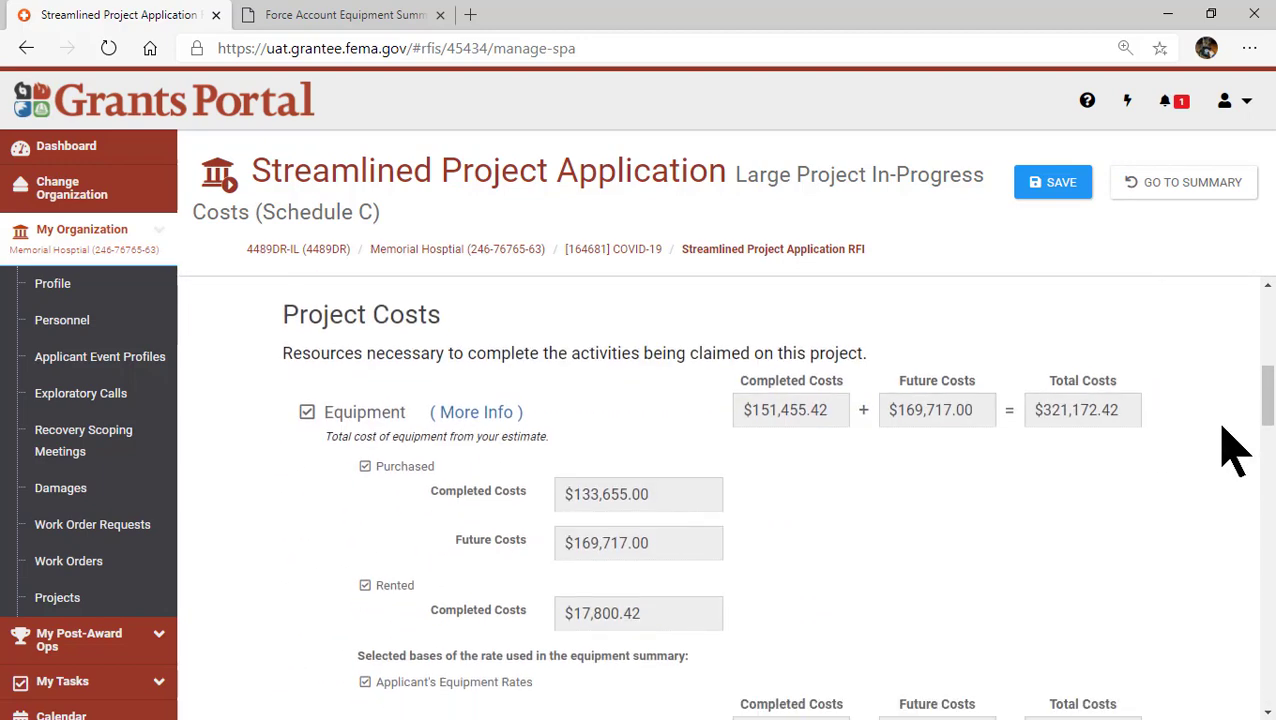
{"action": "scroll", "coordinate": [1232, 455], "scroll_direction": "down", "scroll_amount": 15}
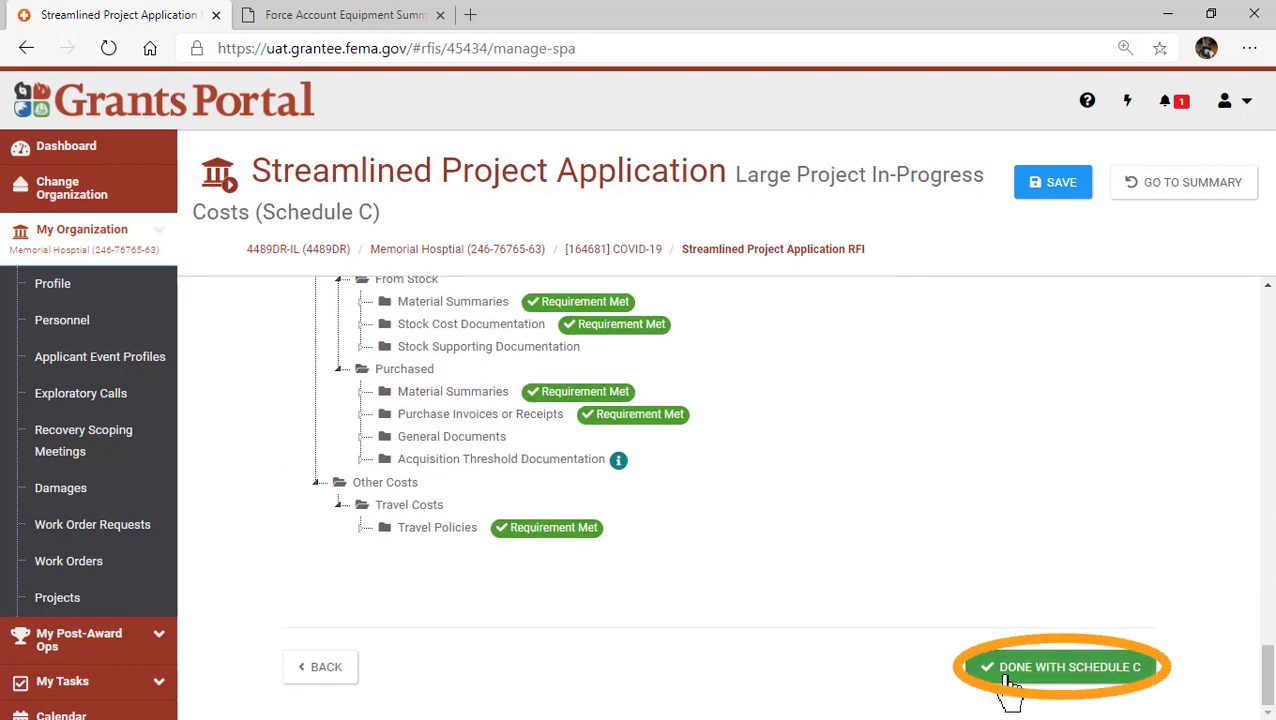
{"action": "left_click", "coordinate": [1010, 670]}
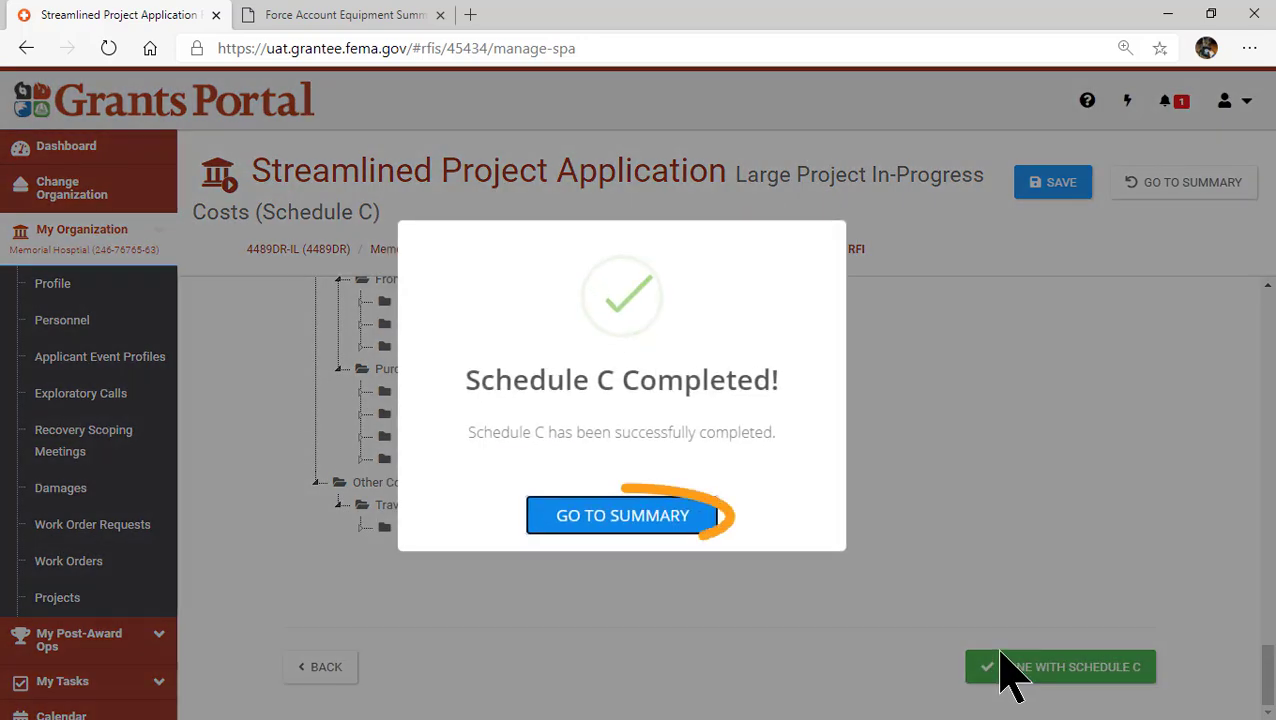
Go to the application summary and confirm all sections Completed with 12 of 12 documents.
{"action": "left_click", "coordinate": [662, 520]}
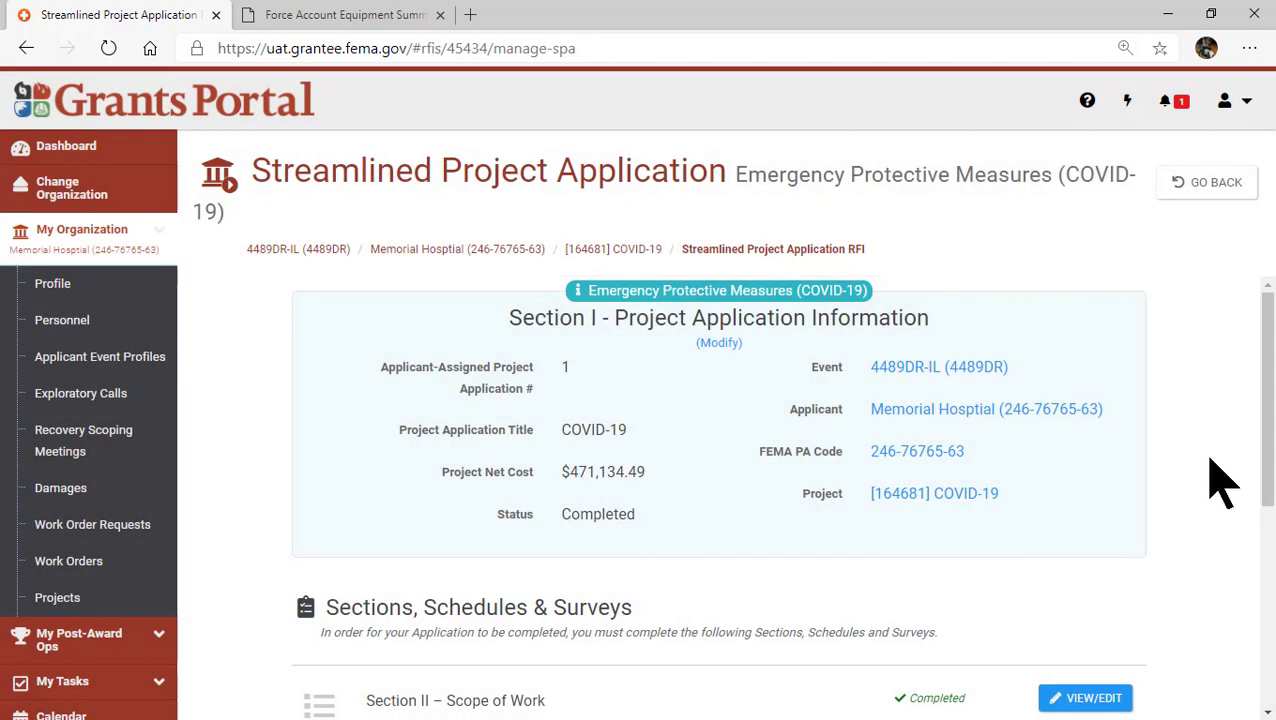
{"action": "scroll", "coordinate": [1236, 447], "scroll_direction": "down", "scroll_amount": 3}
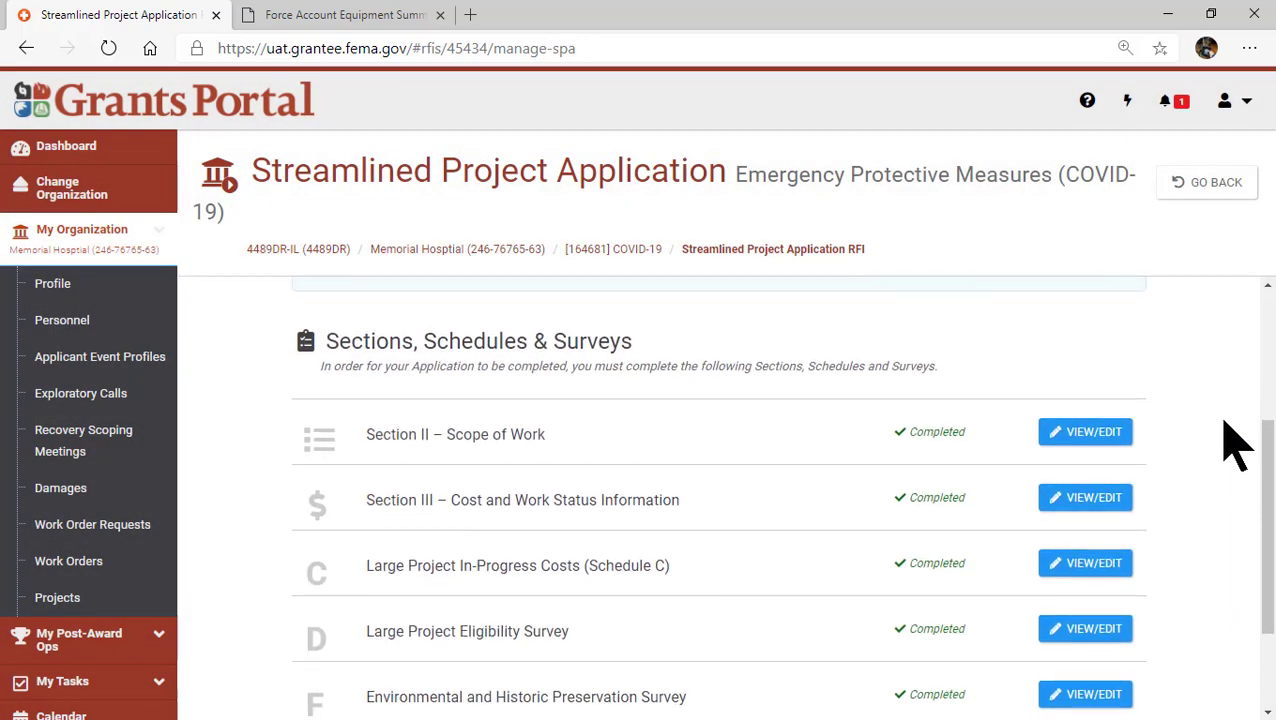
{"action": "scroll", "coordinate": [1236, 447], "scroll_direction": "down", "scroll_amount": 1}
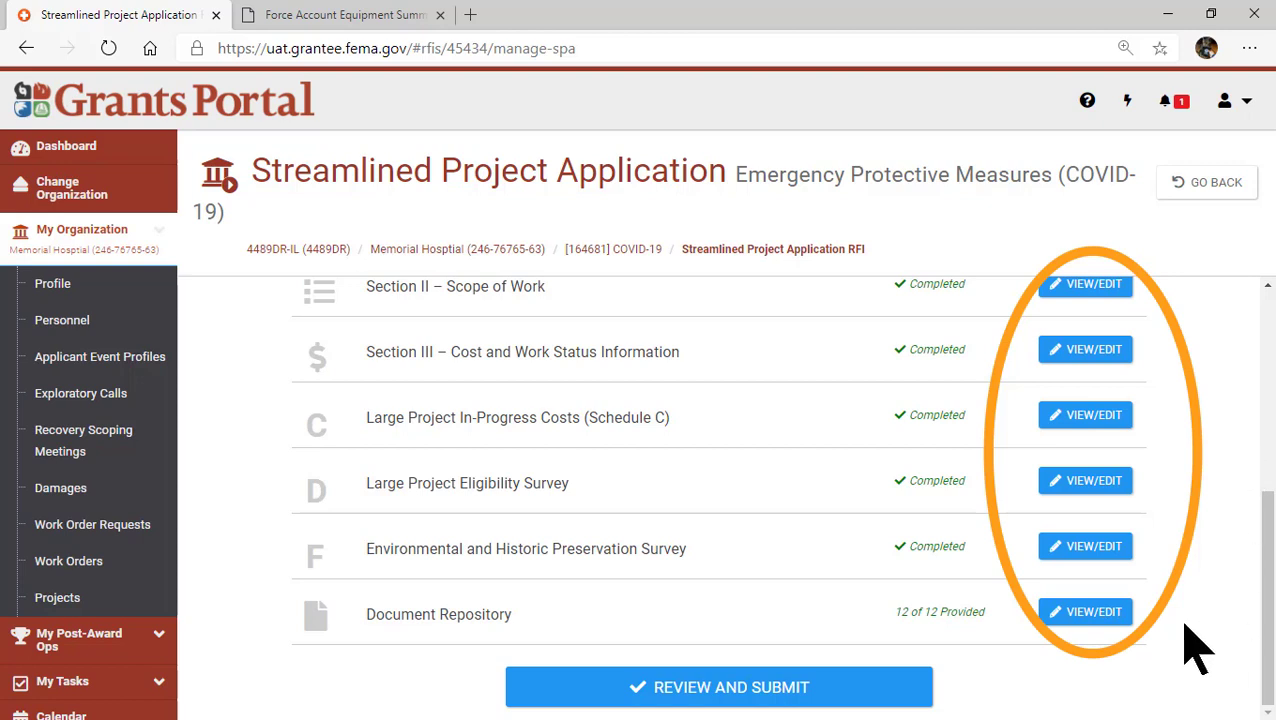
Review the full application on the Review Application page and proceed to Section IV.
{"action": "left_click", "coordinate": [671, 690]}
{"action": "scroll", "coordinate": [1215, 585], "scroll_direction": "down", "scroll_amount": 15}
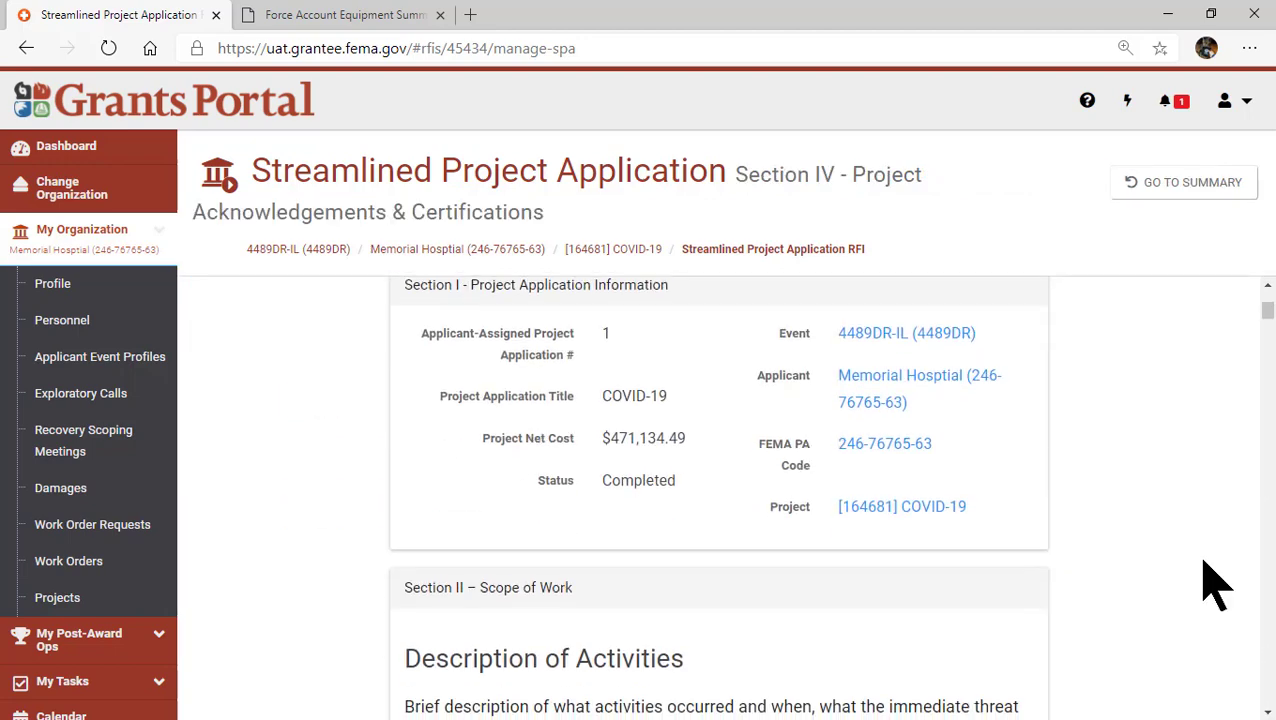
{"action": "scroll", "coordinate": [1197, 597], "scroll_direction": "down", "scroll_amount": 15}
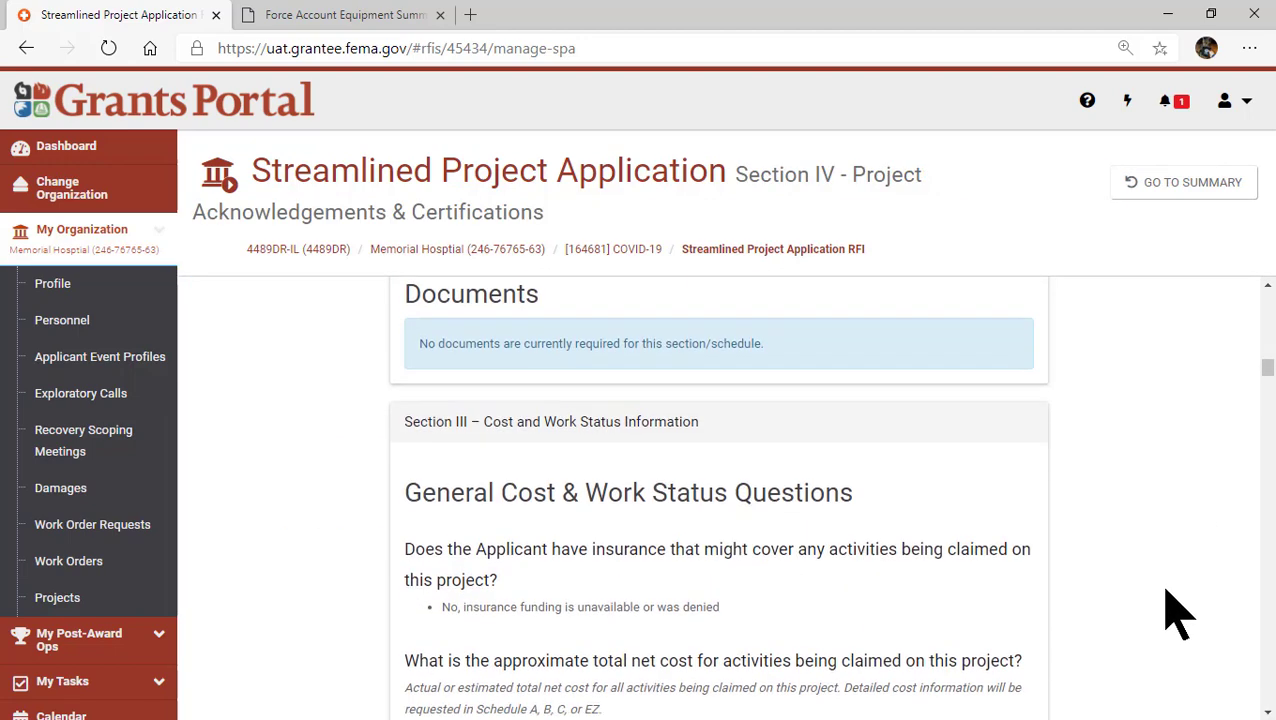
{"action": "scroll", "coordinate": [1170, 645], "scroll_direction": "down", "scroll_amount": 15}
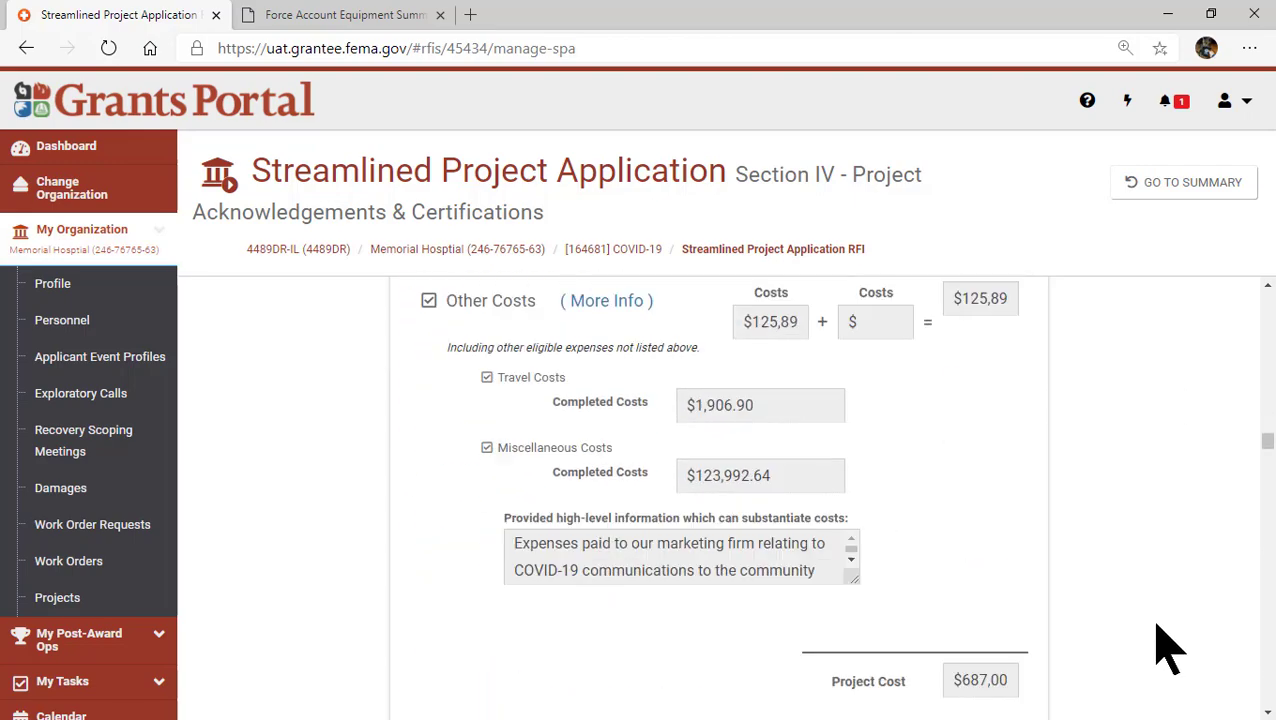
{"action": "scroll", "coordinate": [1165, 655], "scroll_direction": "down", "scroll_amount": 15}
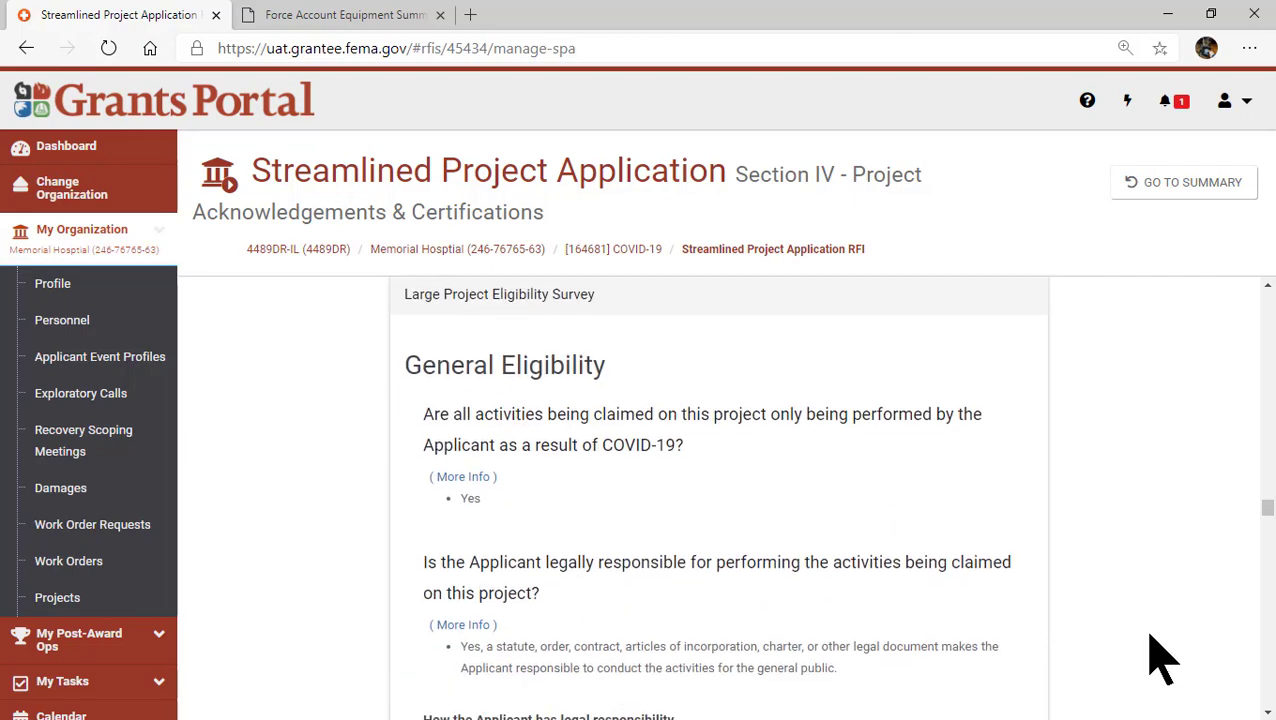
{"action": "scroll", "coordinate": [1165, 665], "scroll_direction": "down", "scroll_amount": 15}
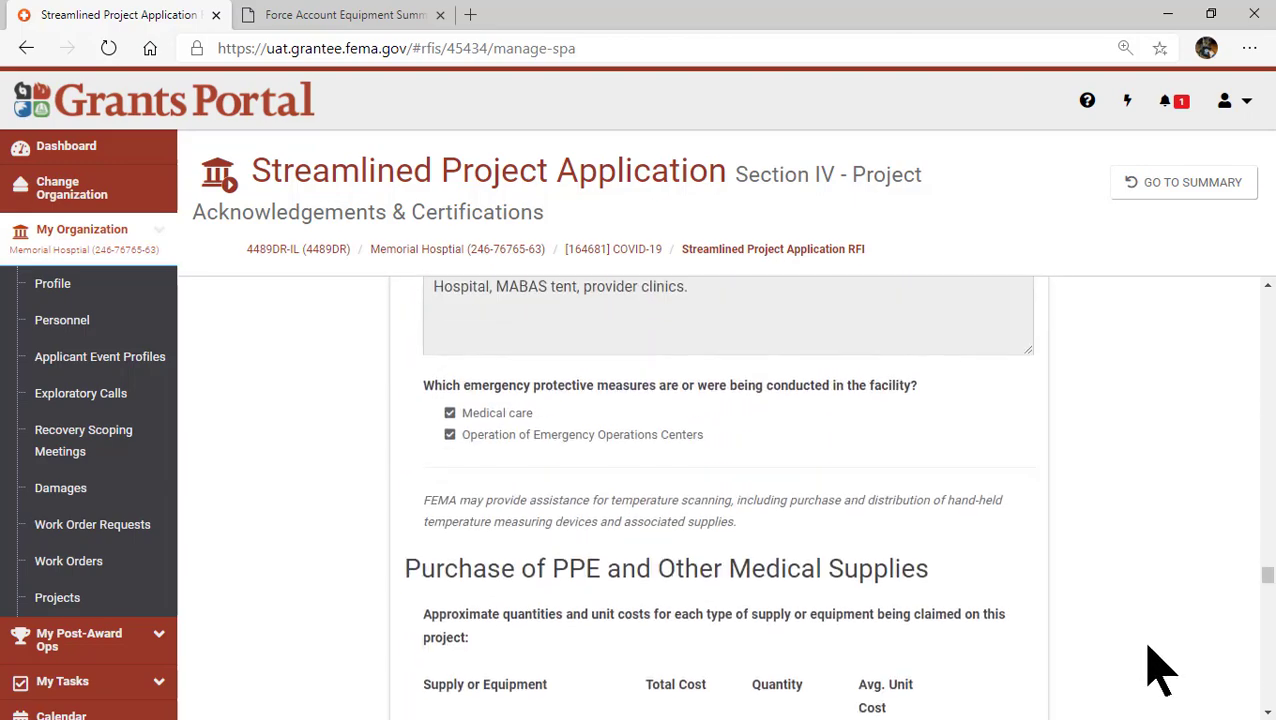
{"action": "scroll", "coordinate": [1165, 670], "scroll_direction": "down", "scroll_amount": 15}
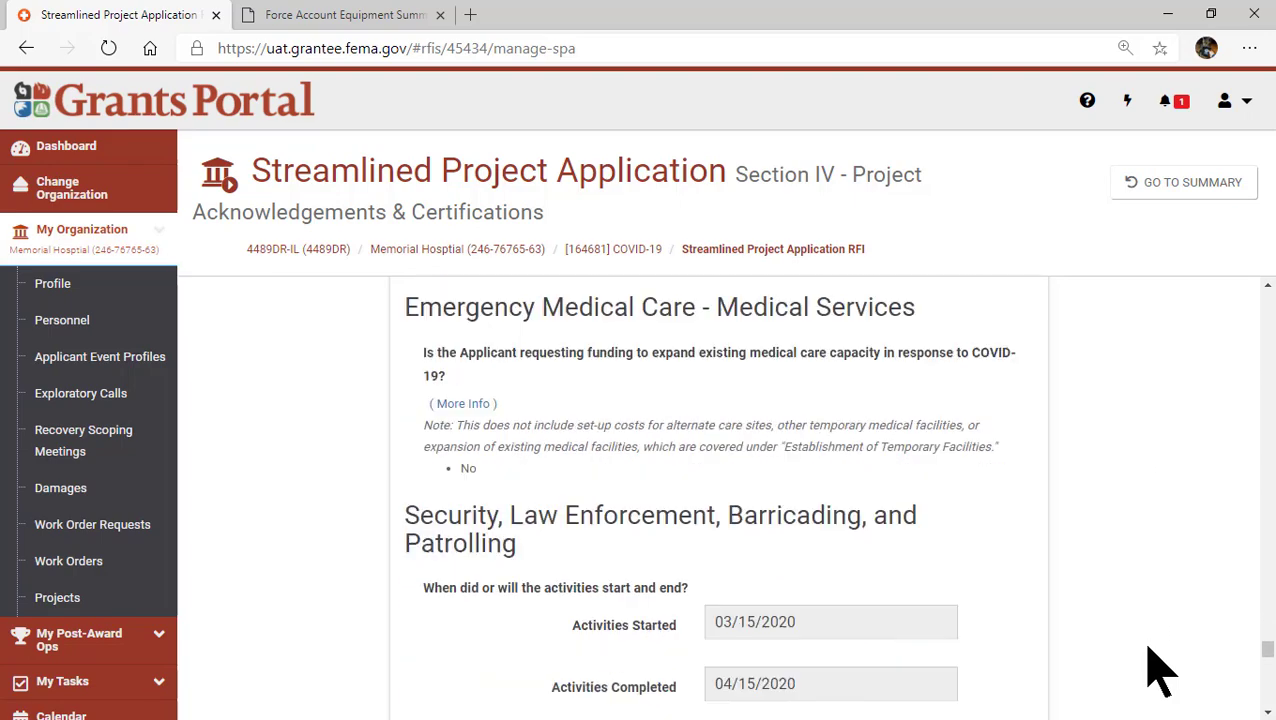
{"action": "scroll", "coordinate": [1160, 670], "scroll_direction": "down", "scroll_amount": 3}
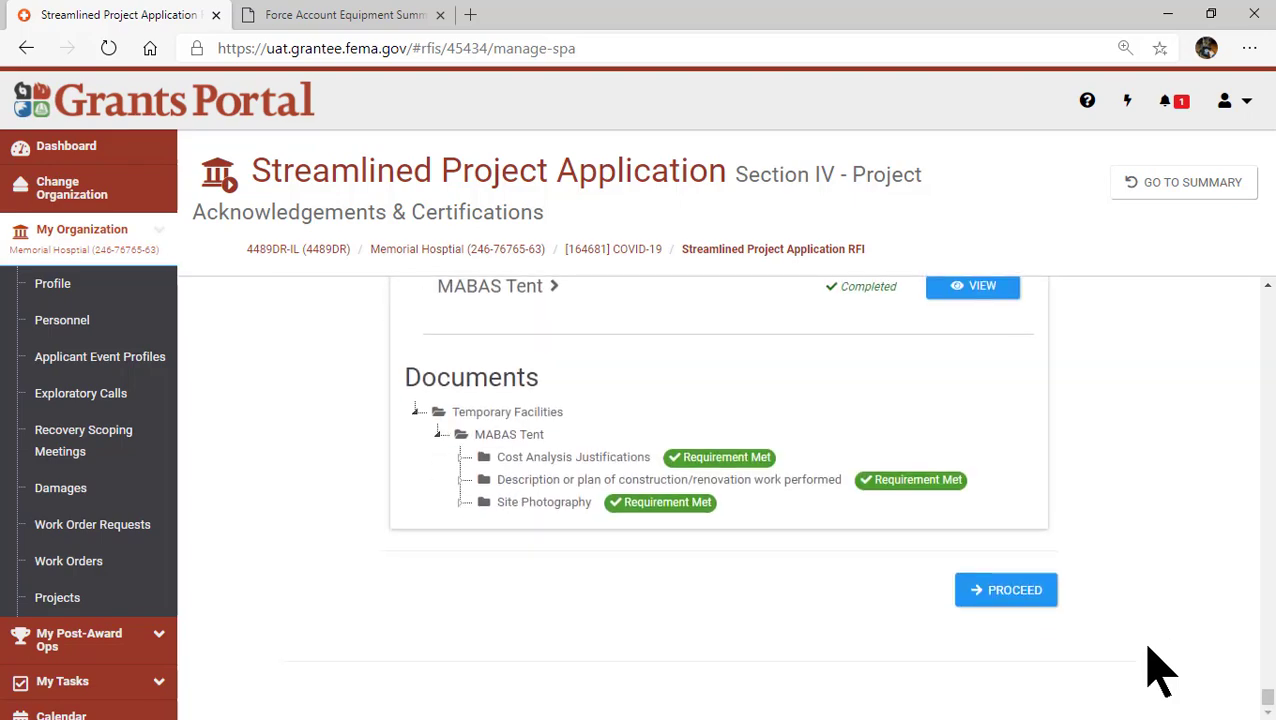
{"action": "left_click", "coordinate": [1036, 606]}
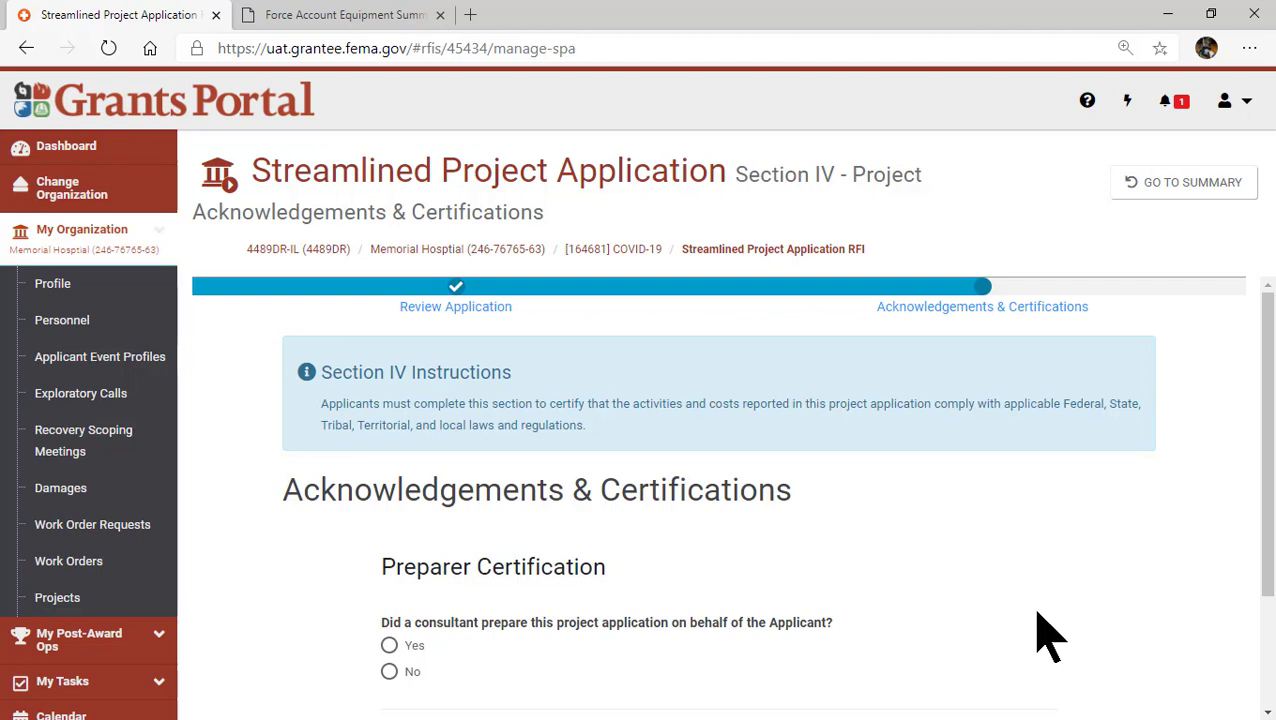
Answer No to the consultant question and sign the acknowledgements with the representative's name and password.
{"action": "scroll", "coordinate": [1037, 613], "scroll_direction": "down", "scroll_amount": 3}
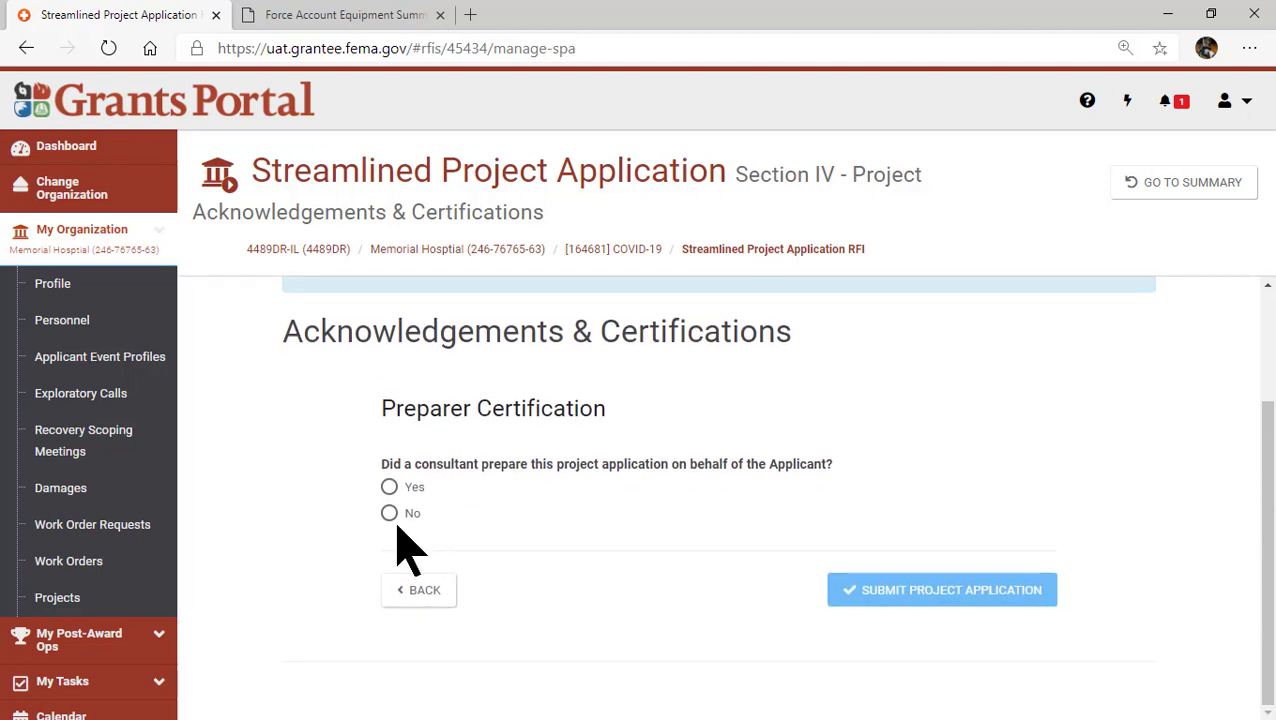
{"action": "left_click", "coordinate": [389, 513]}
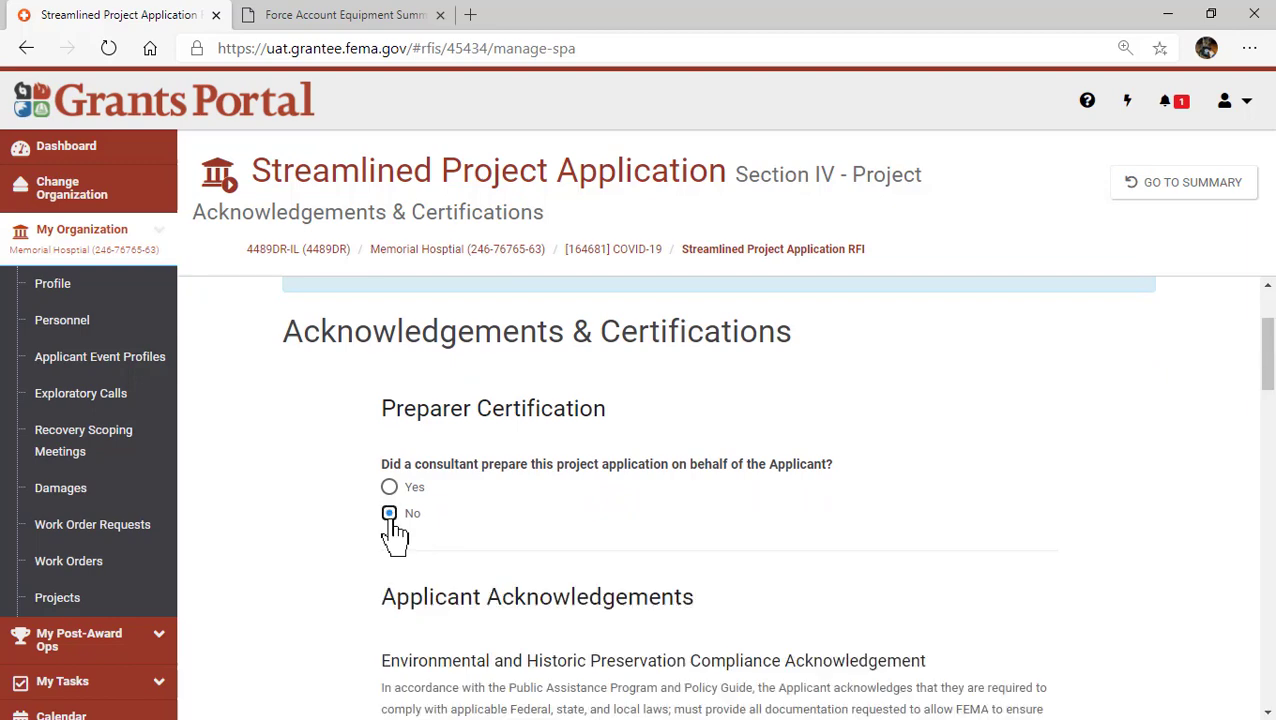
{"action": "scroll", "coordinate": [712, 495], "scroll_direction": "down", "scroll_amount": 3}
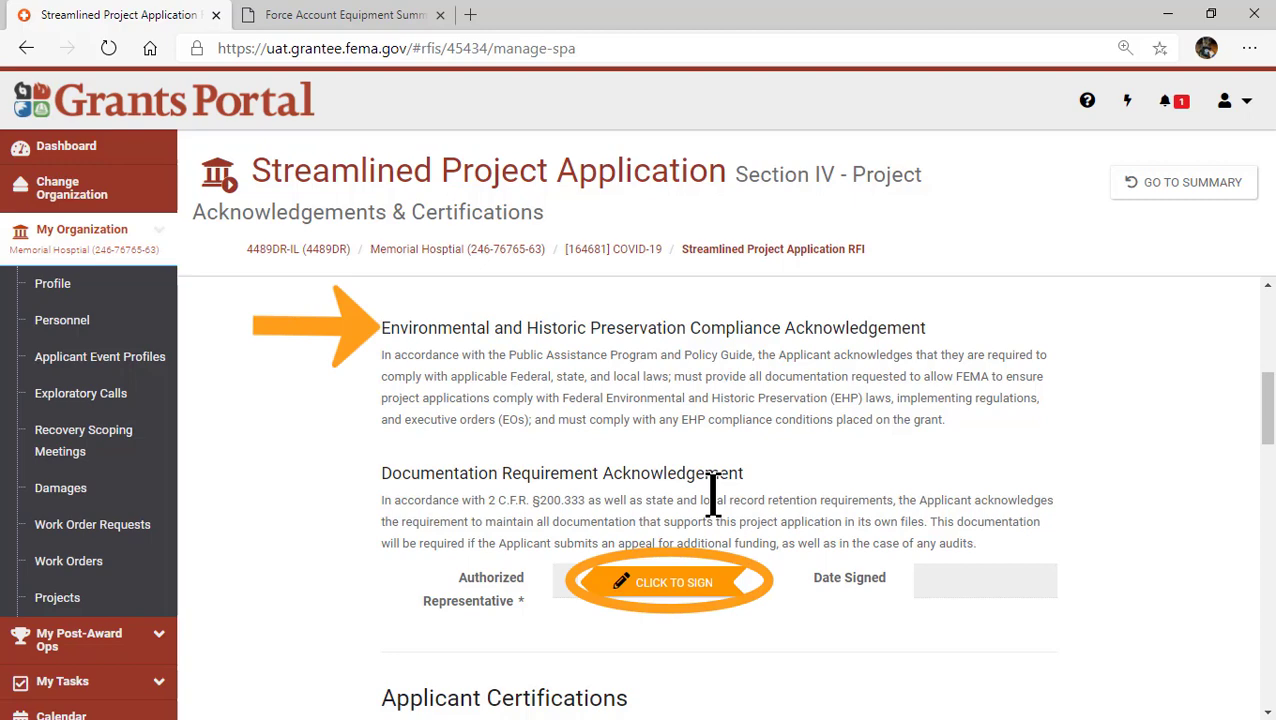
{"action": "left_click", "coordinate": [689, 578]}
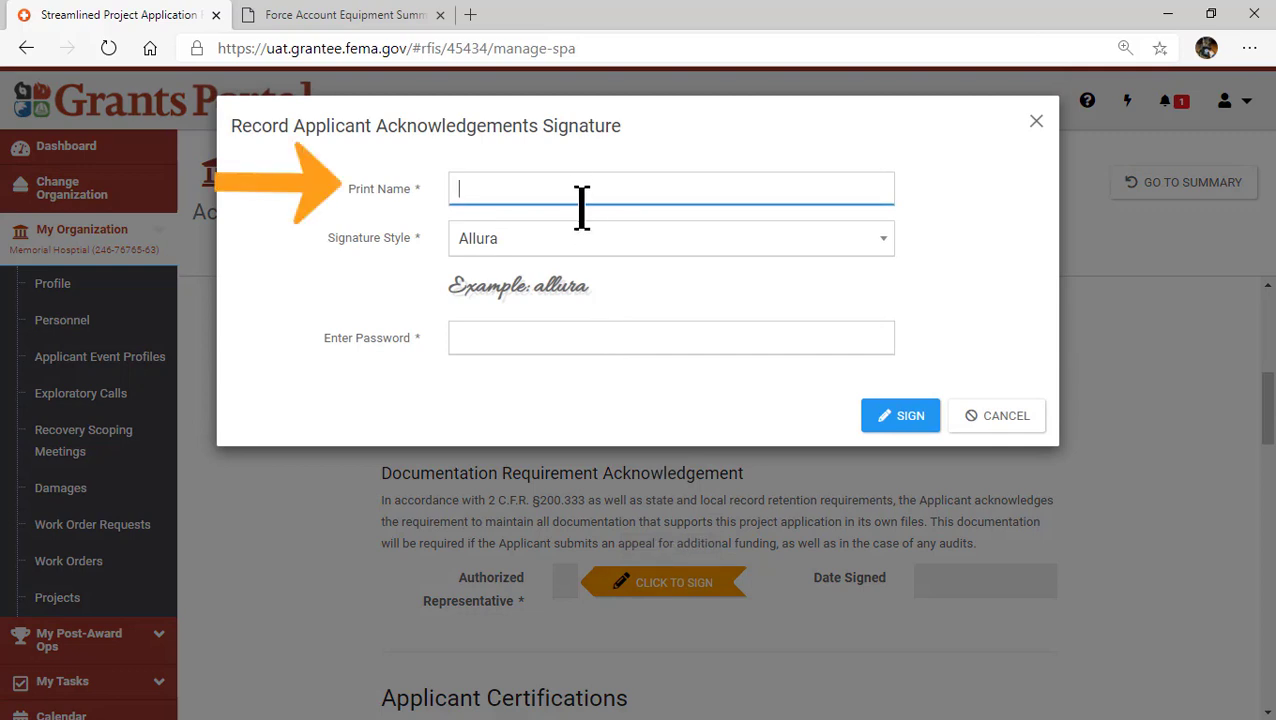
{"action": "type", "text": "A"}
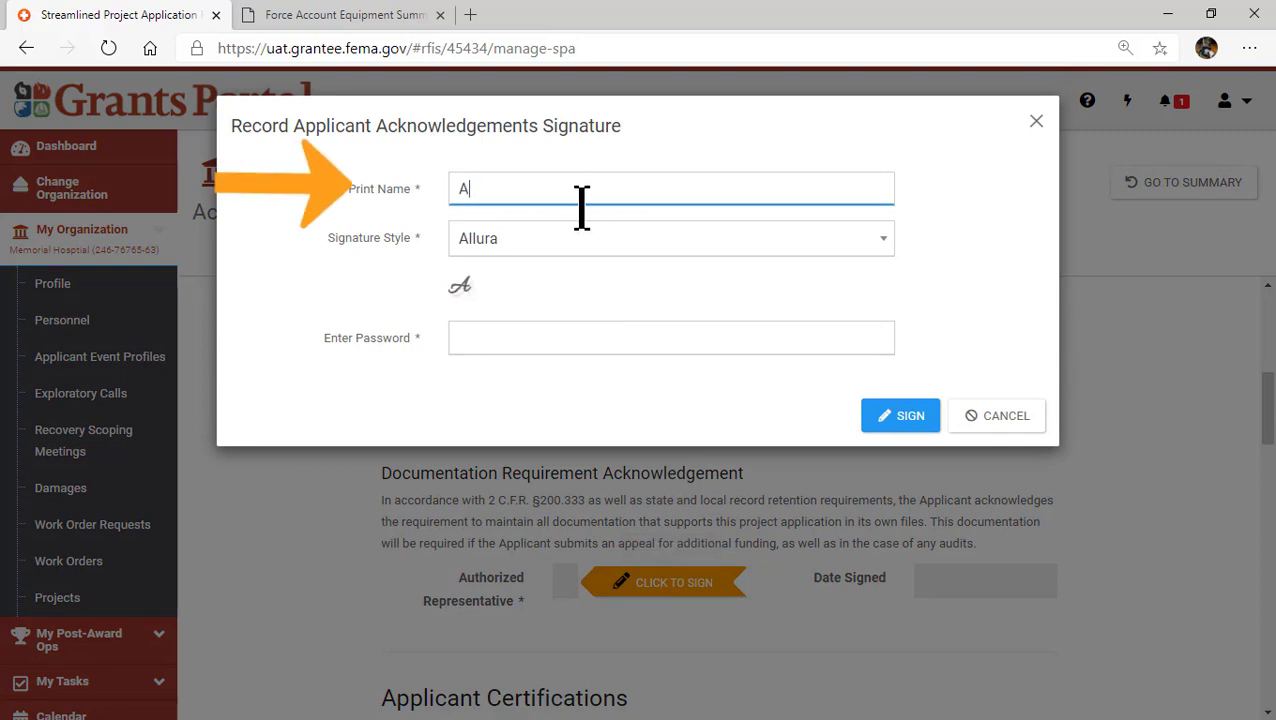
{"action": "type", "text": "my Smi"}
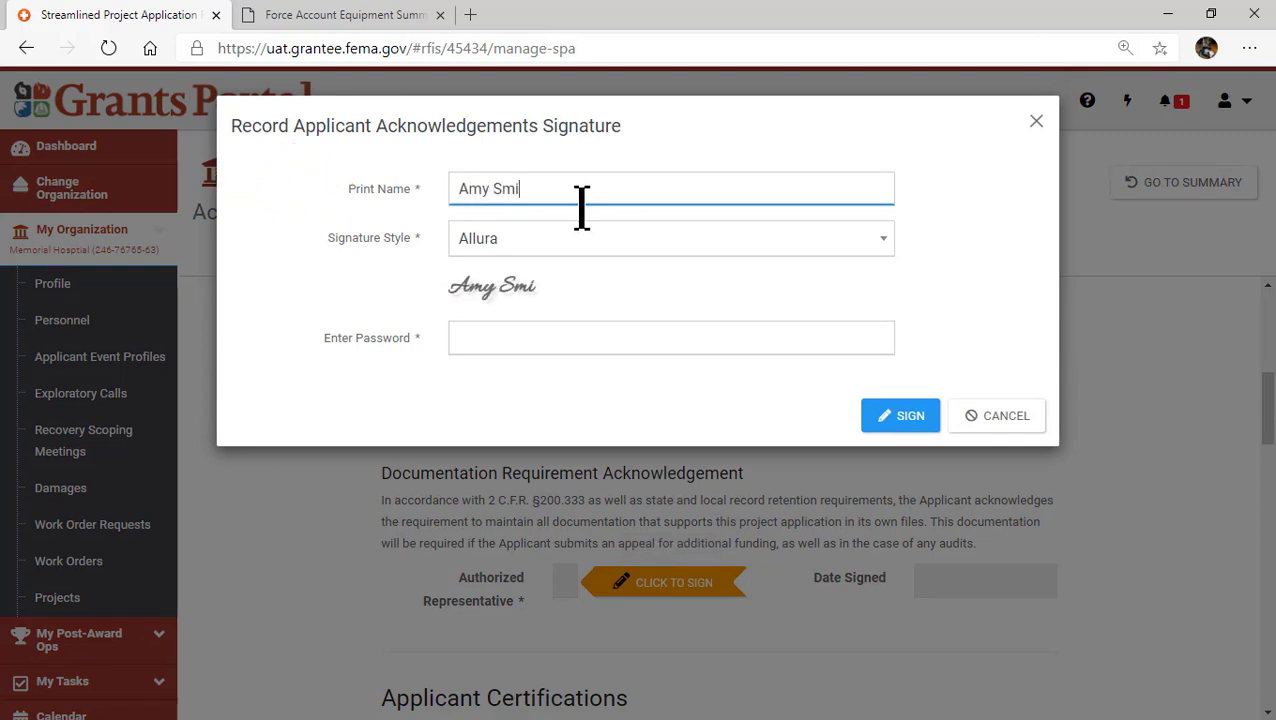
{"action": "type", "text": "th"}
{"action": "left_click", "coordinate": [647, 337]}
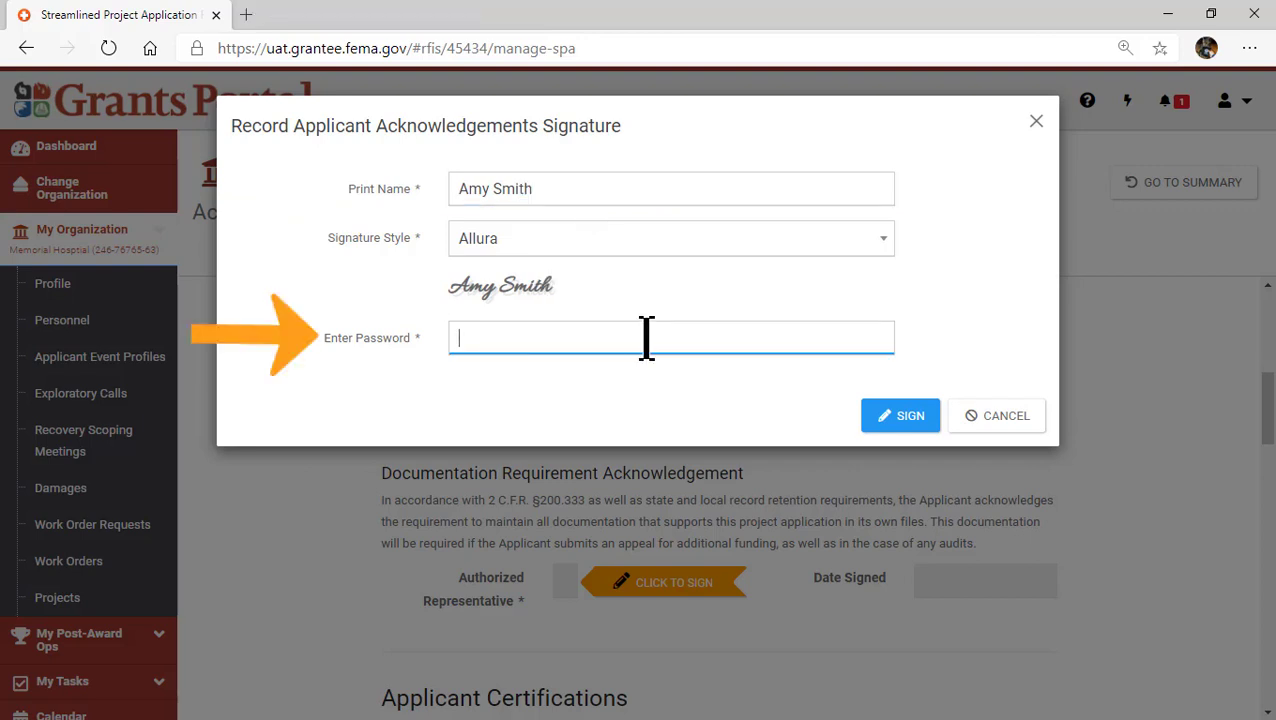
{"action": "type", "text": "••••••••••••"}
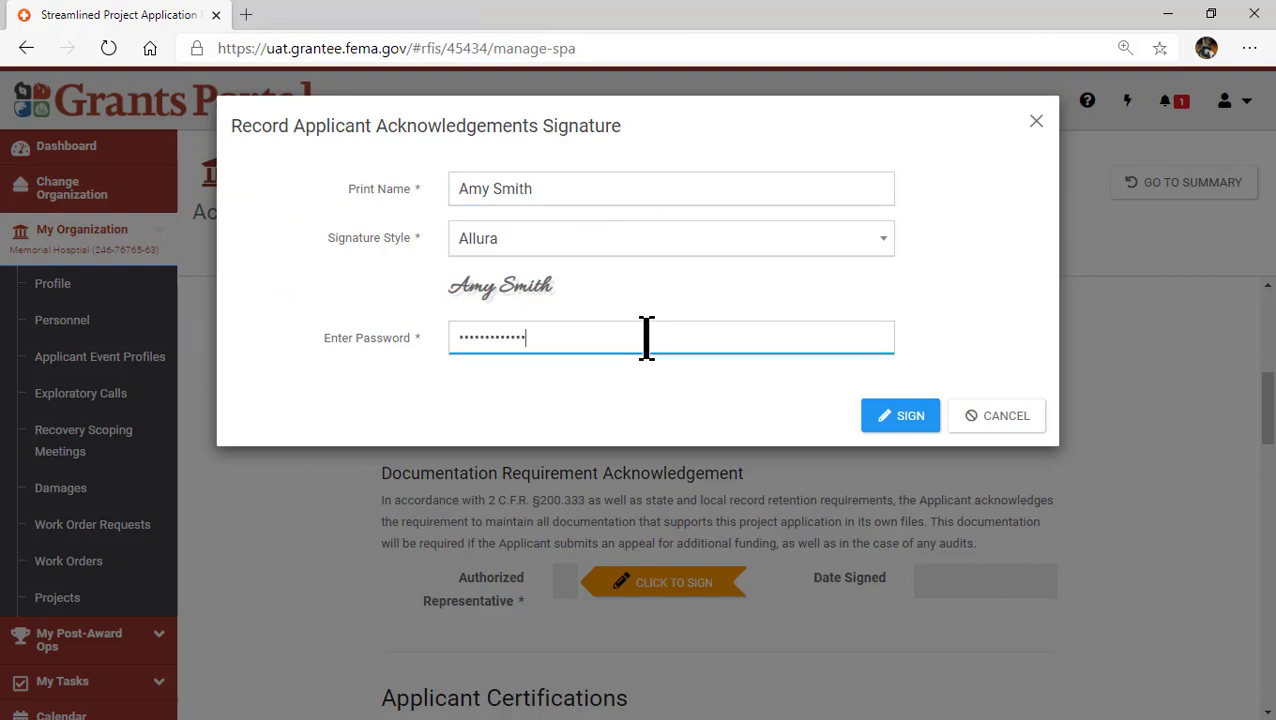
{"action": "type", "text": "•••••"}
{"action": "left_click", "coordinate": [900, 424]}
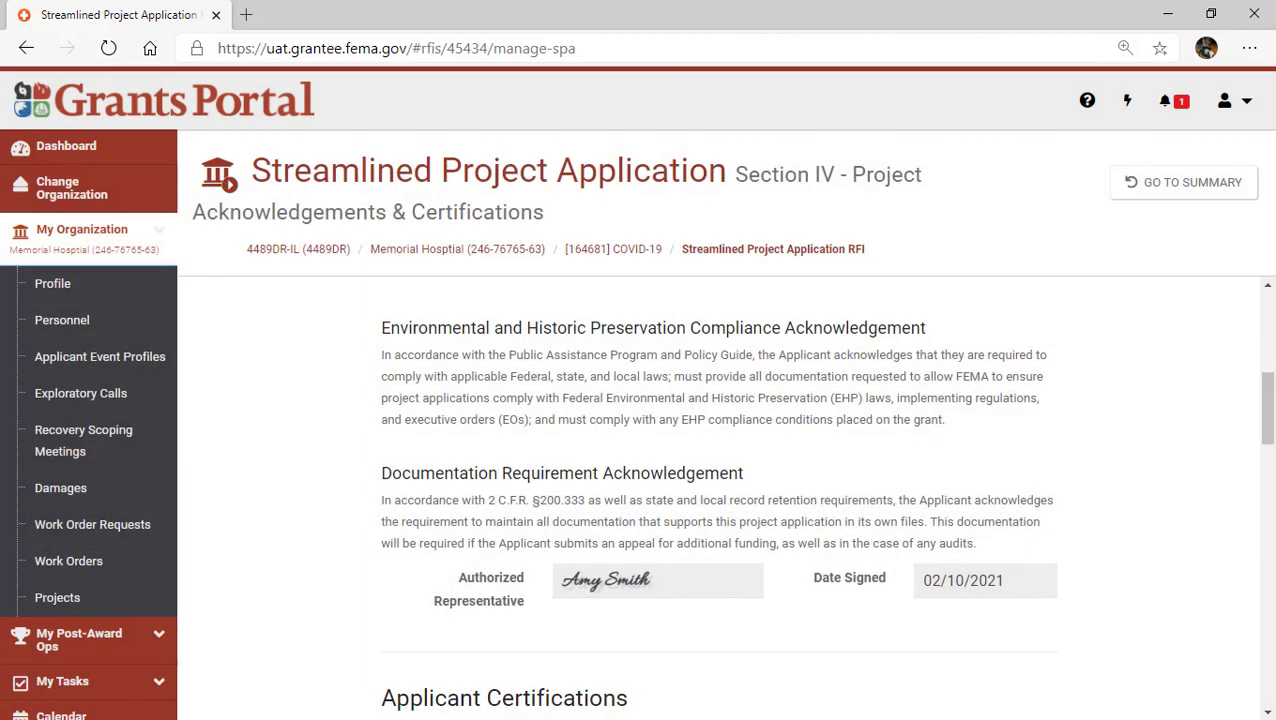
{"action": "scroll", "coordinate": [718, 498], "scroll_direction": "down", "scroll_amount": 4}
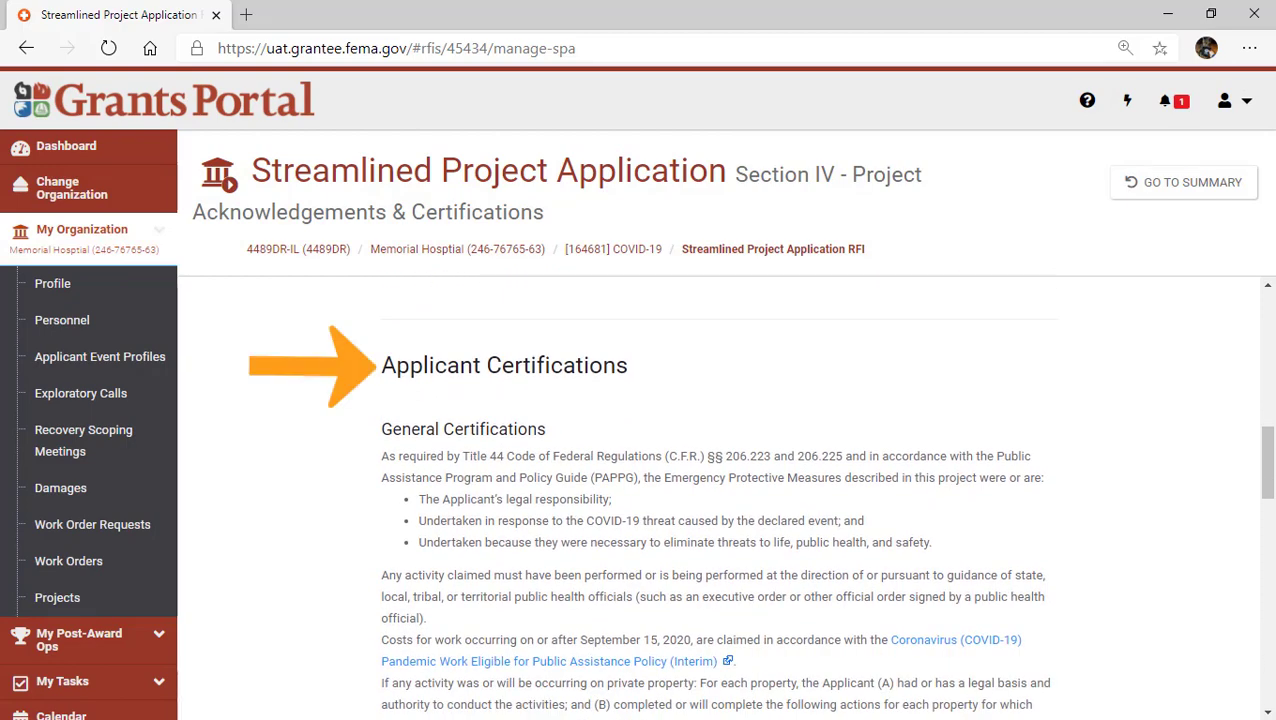
Answer No to other federal COVID-19 funding and sign the Benefits Not Duplicated certification.
{"action": "scroll", "coordinate": [718, 516], "scroll_direction": "down", "scroll_amount": 1}
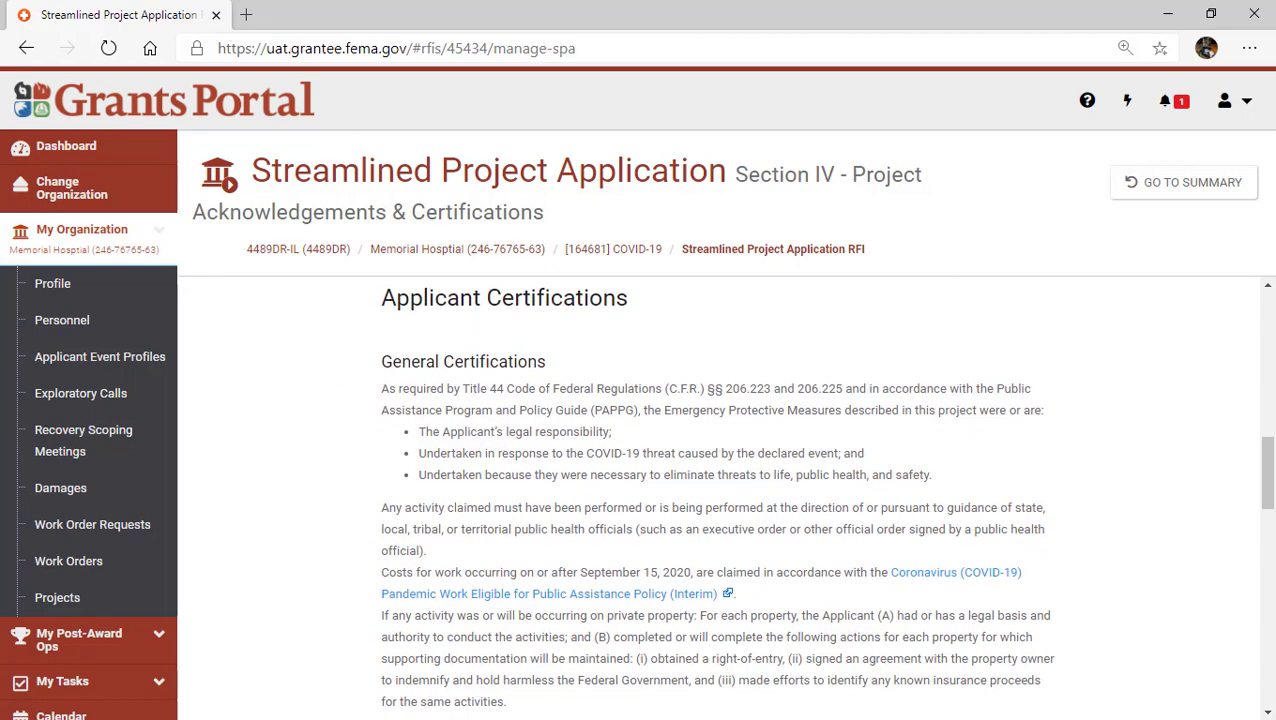
{"action": "scroll", "coordinate": [825, 497], "scroll_direction": "down", "scroll_amount": 5}
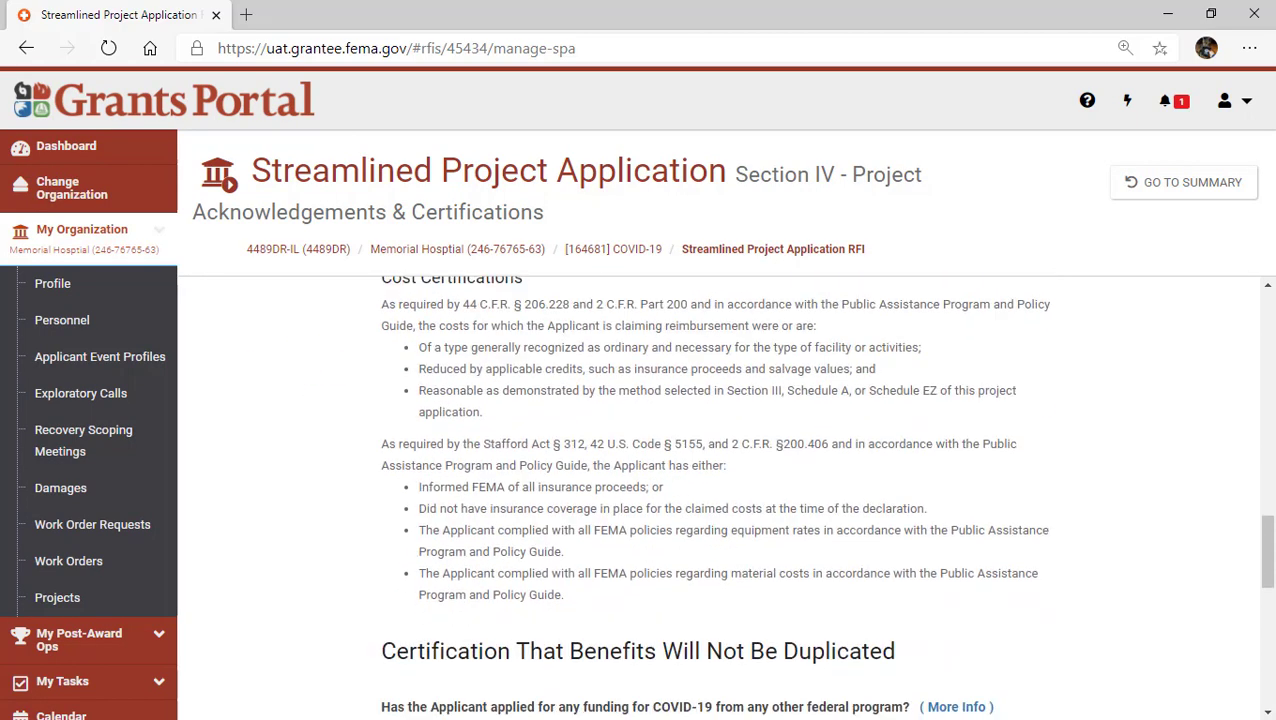
{"action": "scroll", "coordinate": [825, 497], "scroll_direction": "down", "scroll_amount": 3}
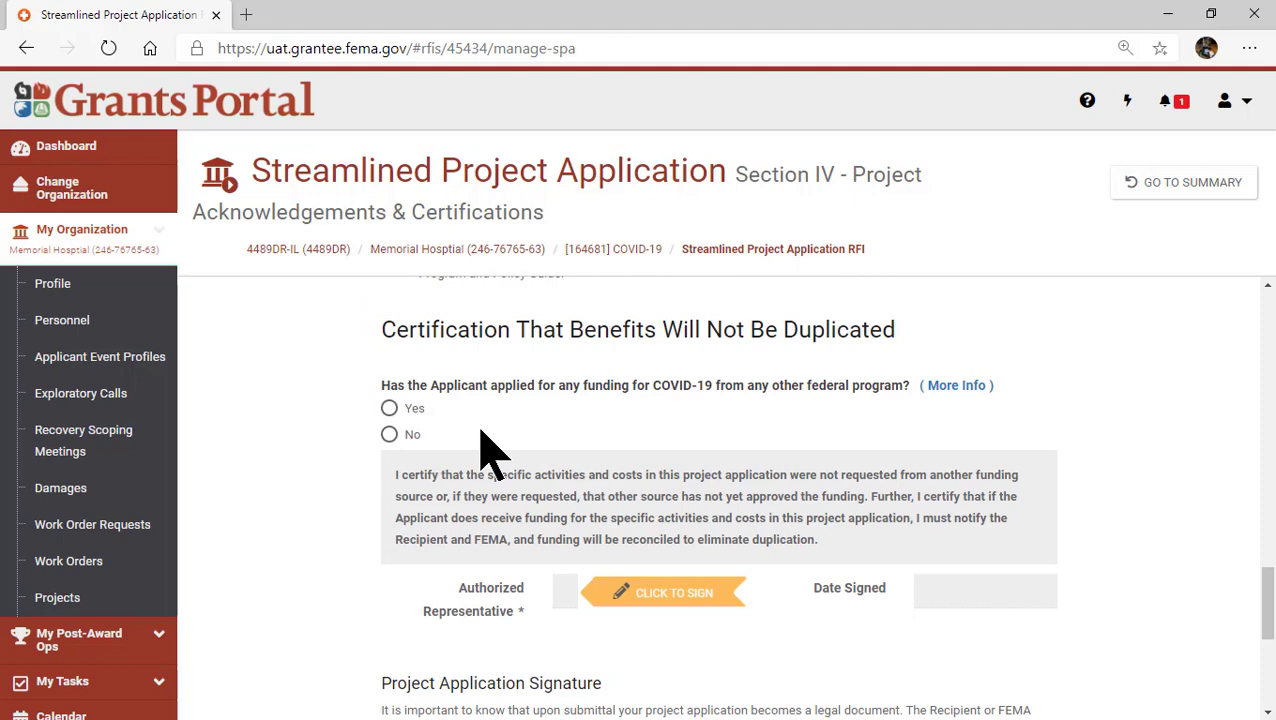
{"action": "left_click", "coordinate": [390, 433]}
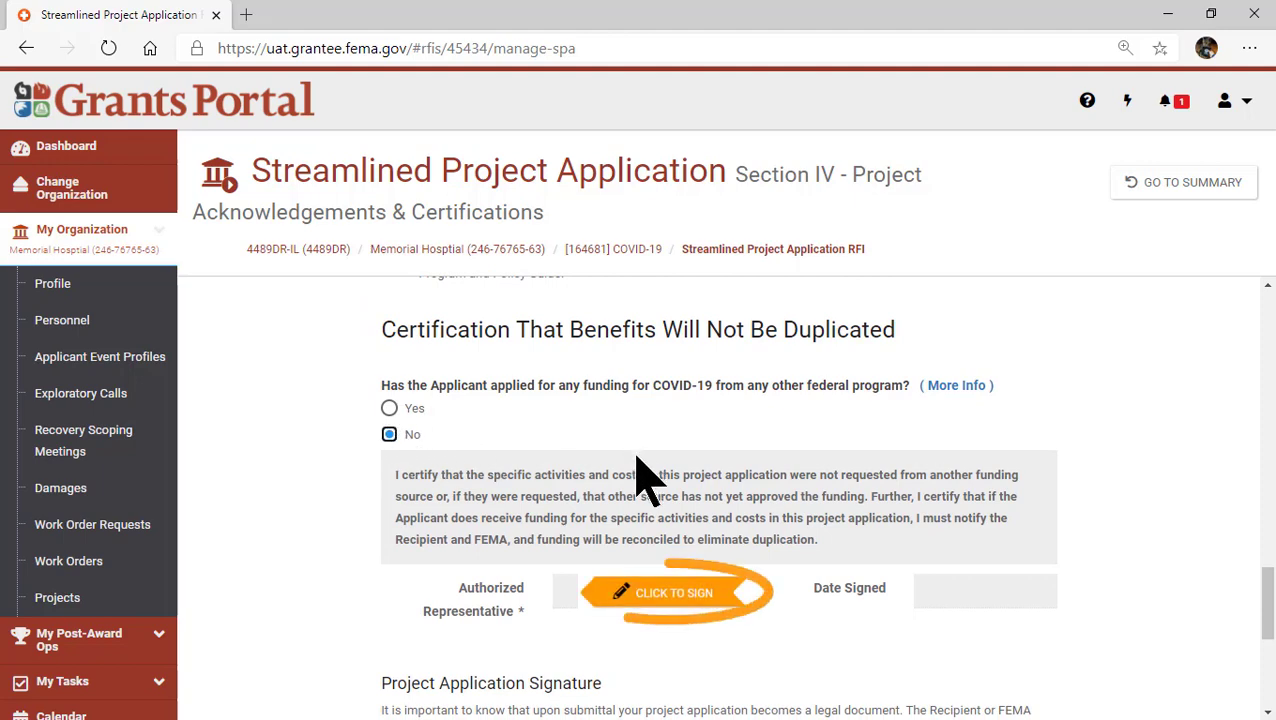
{"action": "left_click", "coordinate": [635, 593]}
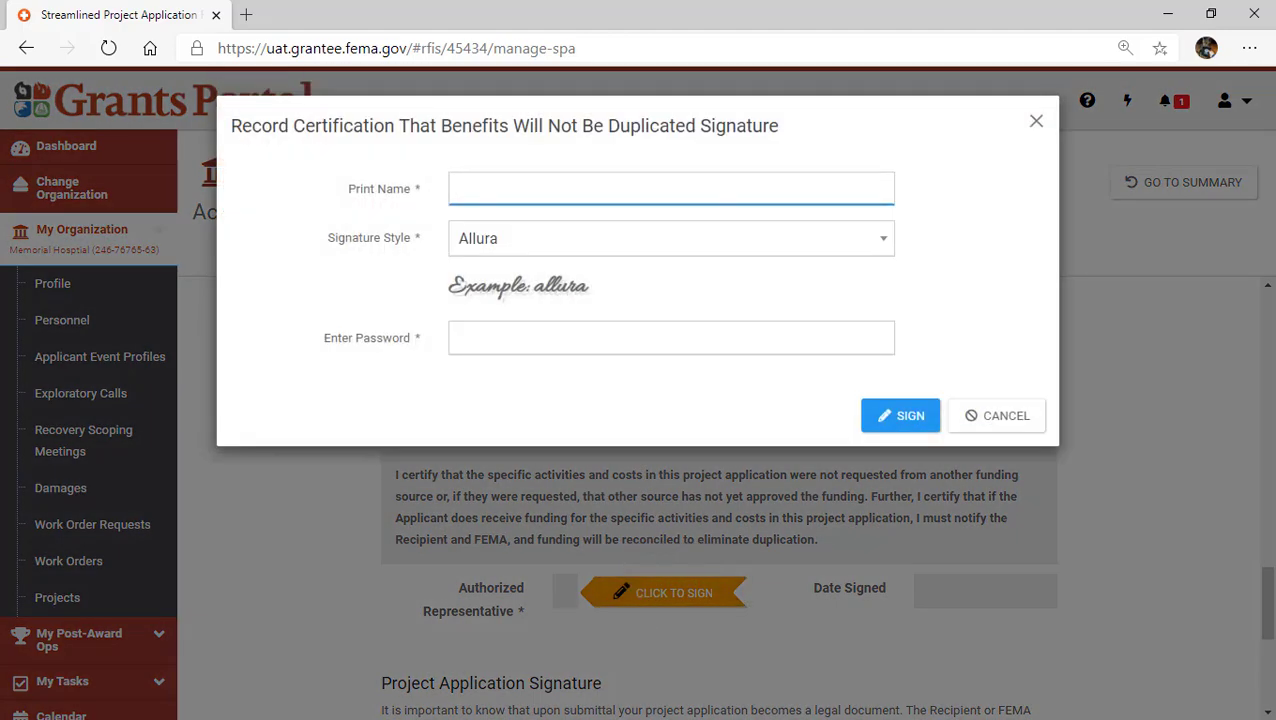
{"action": "type", "text": "Amy Smith"}
{"action": "key", "text": "Tab"}
{"action": "key", "text": "Tab"}
{"action": "type", "text": "••••••••••••••••••"}
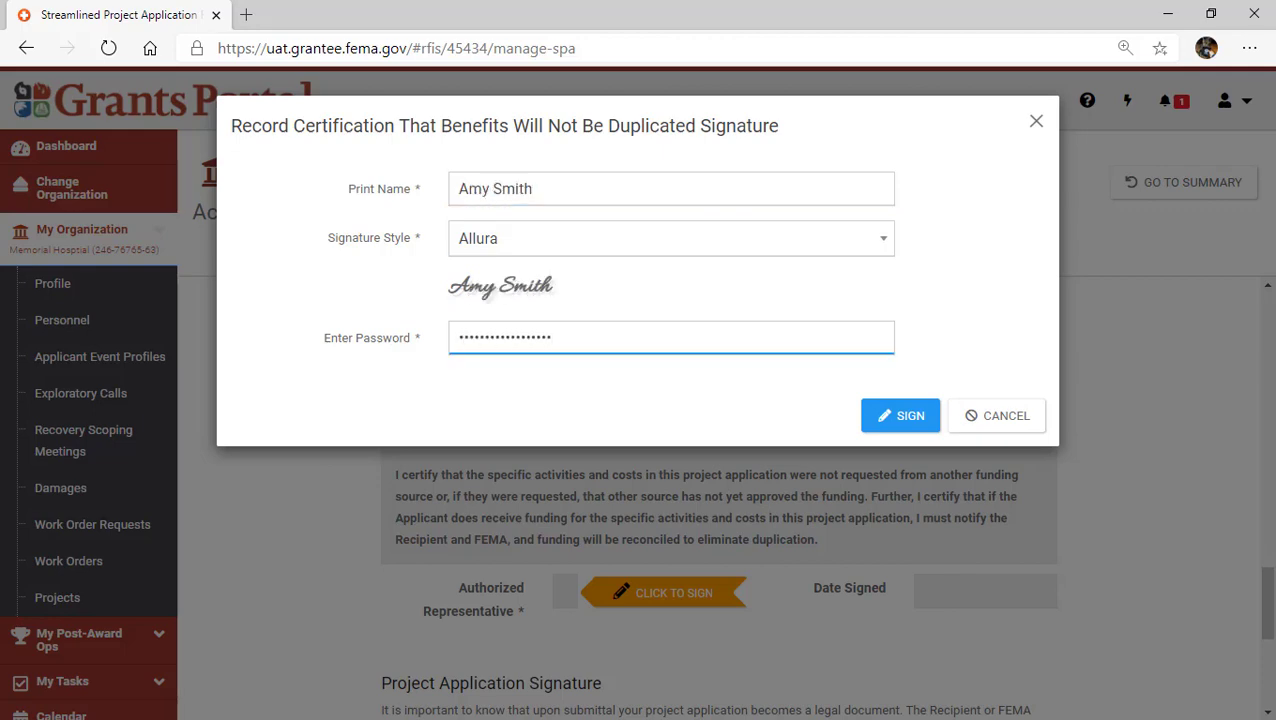
{"action": "key", "text": "Return"}
Sign the Project Application Signature with the representative's printed name and password.
{"action": "scroll", "coordinate": [1150, 430], "scroll_direction": "down", "scroll_amount": 3}
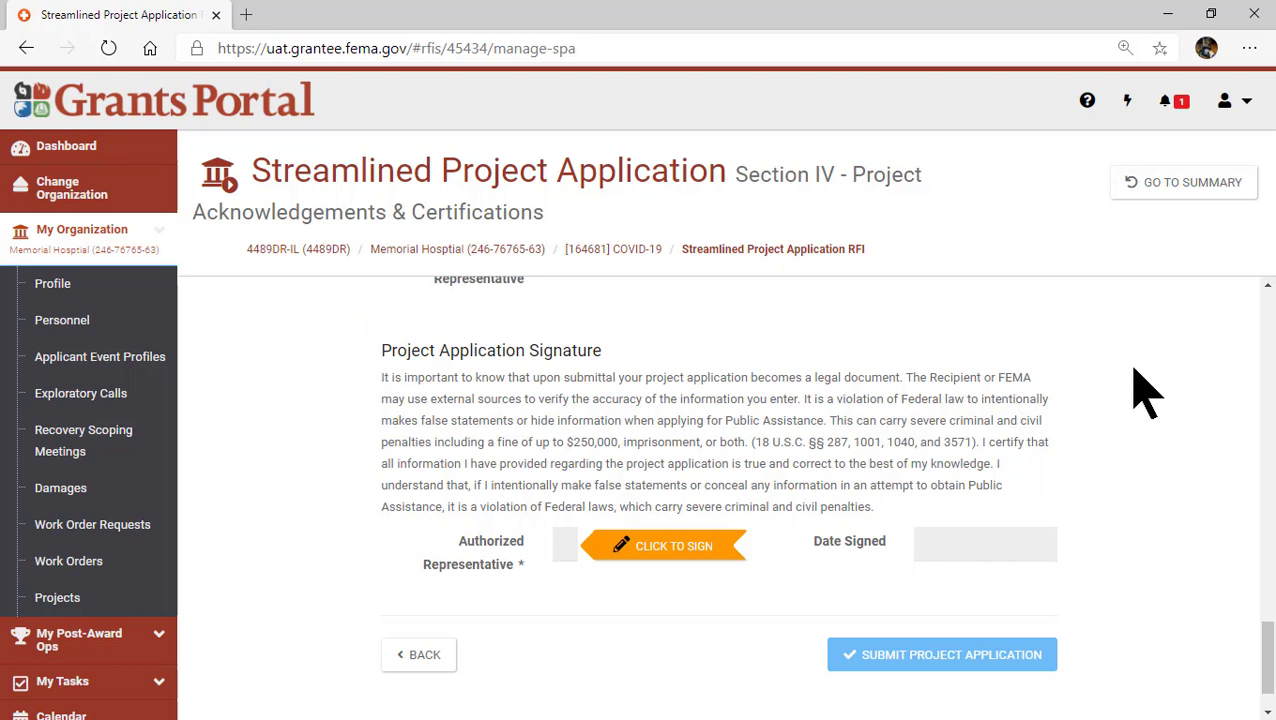
{"action": "left_click", "coordinate": [655, 546]}
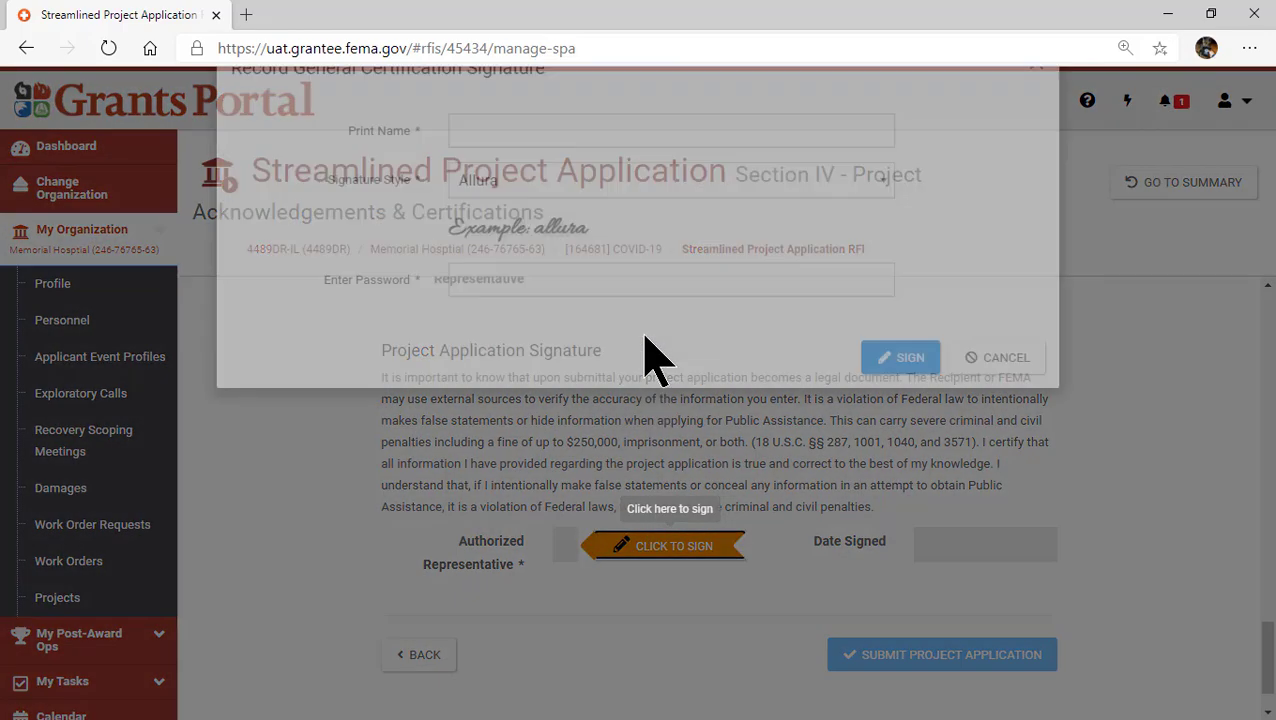
{"action": "left_click", "coordinate": [686, 188]}
{"action": "type", "text": "Amy Smith"}
{"action": "left_click", "coordinate": [649, 338]}
{"action": "type", "text": "•••••••••••••••••"}
{"action": "left_click", "coordinate": [895, 416]}
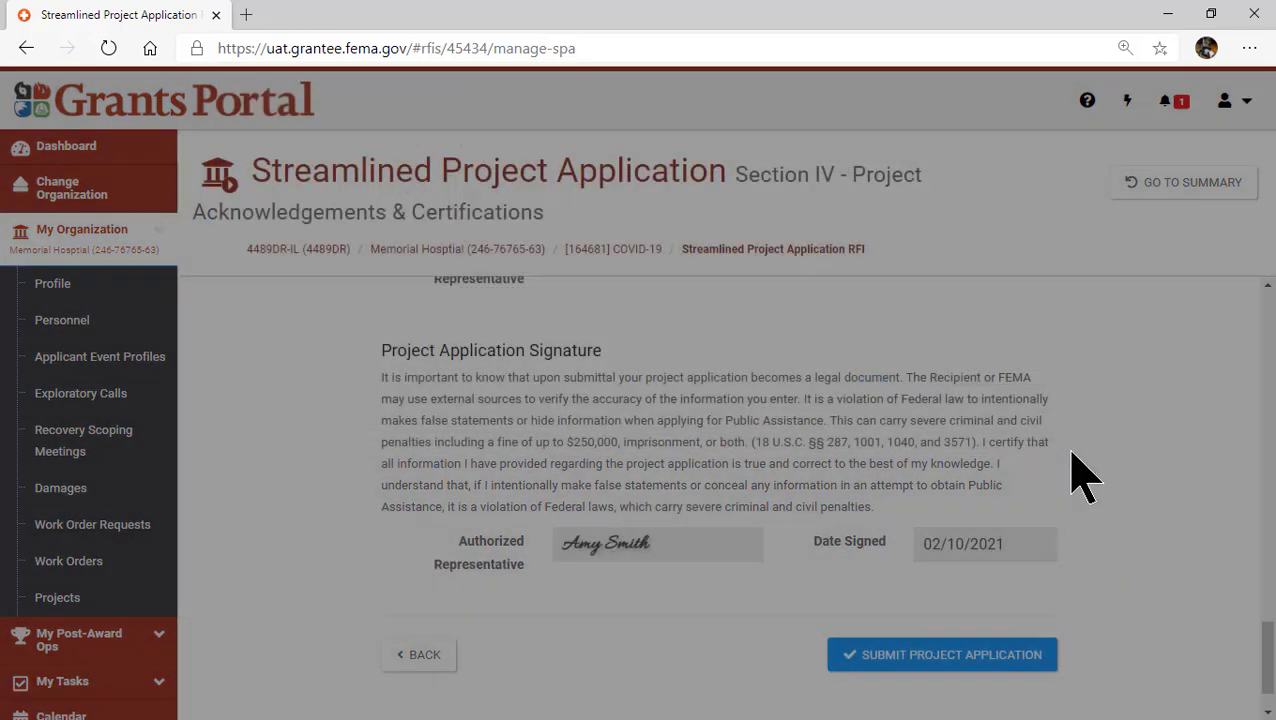
Submit the signed project application and continue to the project's RFI from the completion dialog.
{"action": "scroll", "coordinate": [1082, 545], "scroll_direction": "down", "scroll_amount": 2}
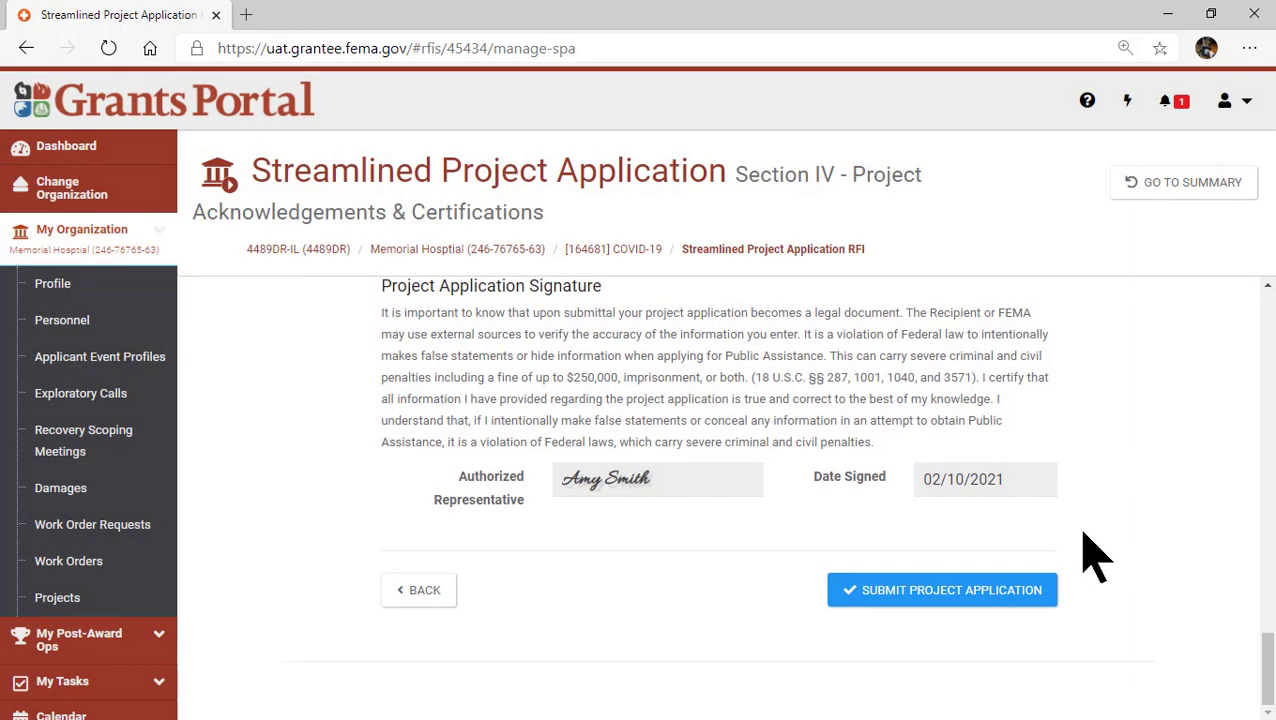
{"action": "left_click", "coordinate": [970, 592]}
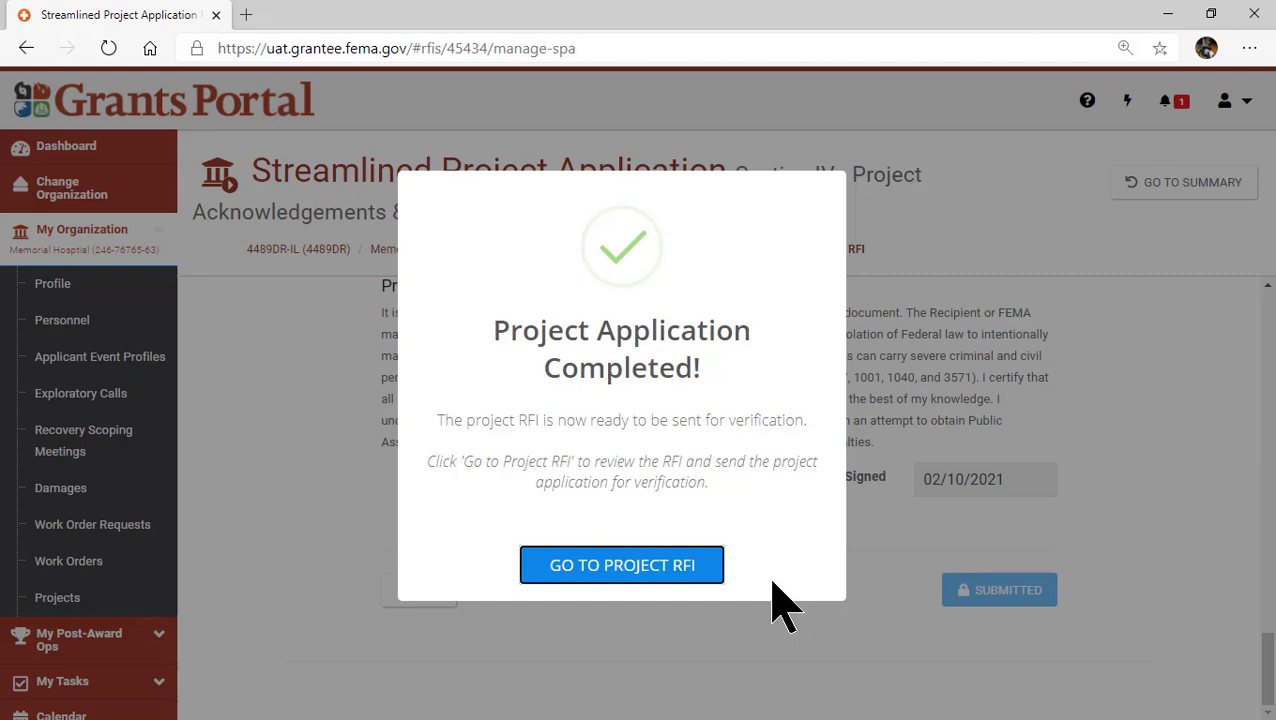
{"action": "left_click", "coordinate": [698, 576]}
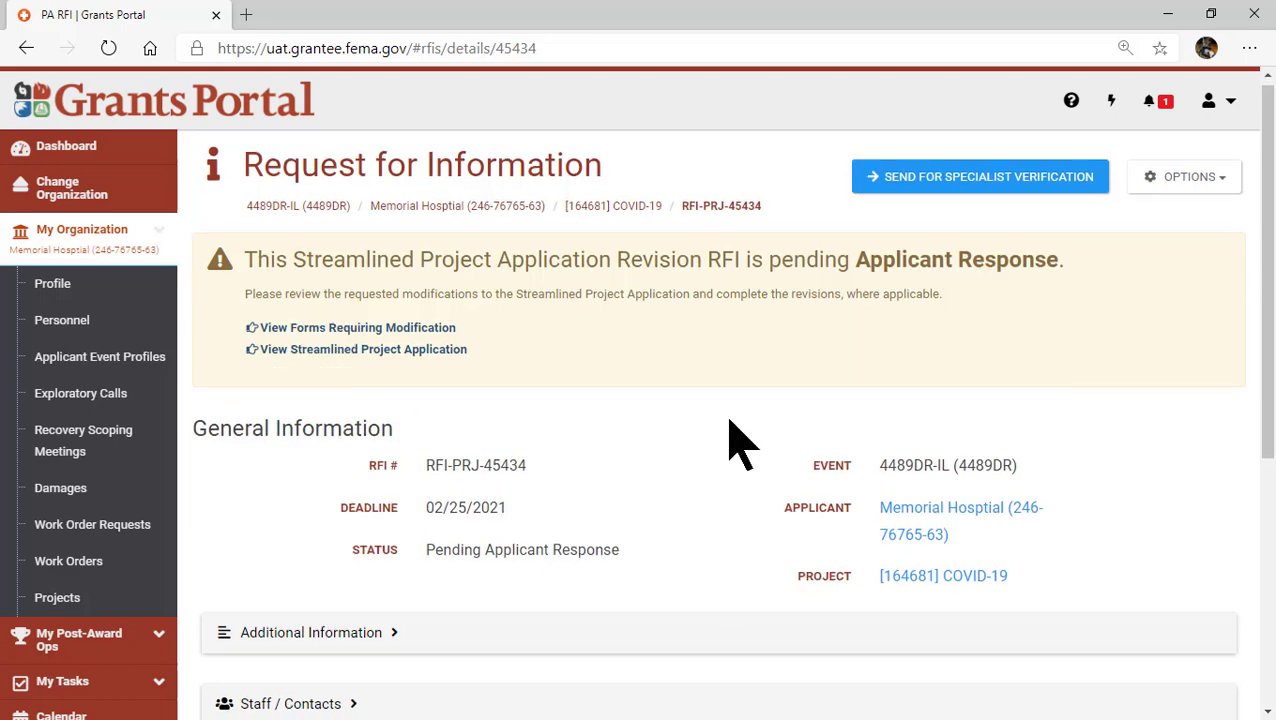
Expand the RFI's Streamlined Project Application section to review its one completed revision.
{"action": "scroll", "coordinate": [729, 441], "scroll_direction": "down", "scroll_amount": 4}
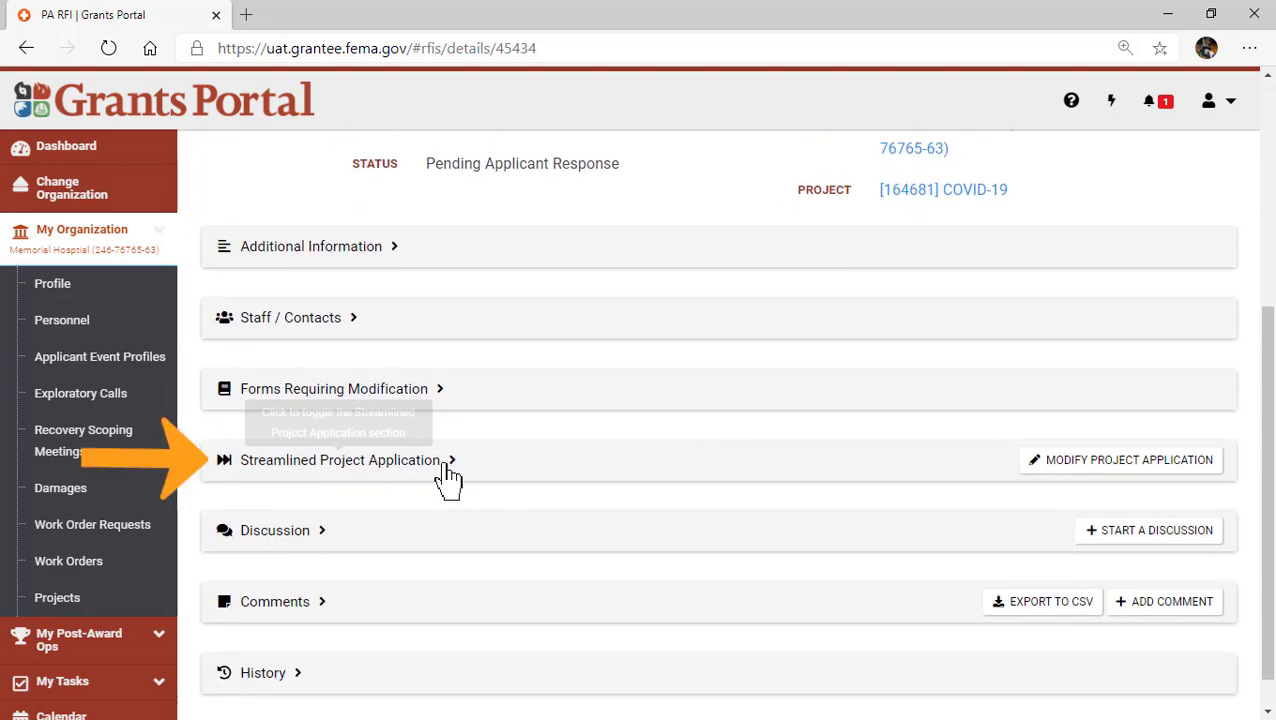
{"action": "left_click", "coordinate": [435, 467]}
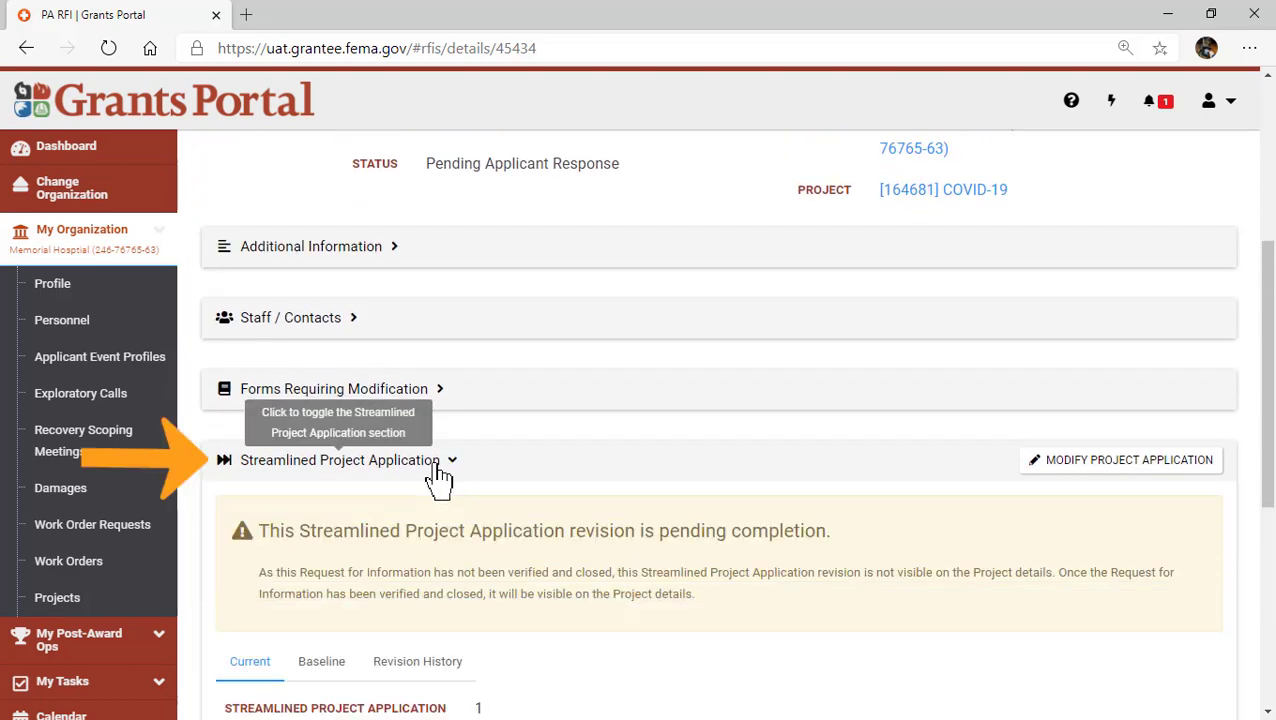
{"action": "scroll", "coordinate": [435, 467], "scroll_direction": "down", "scroll_amount": 2}
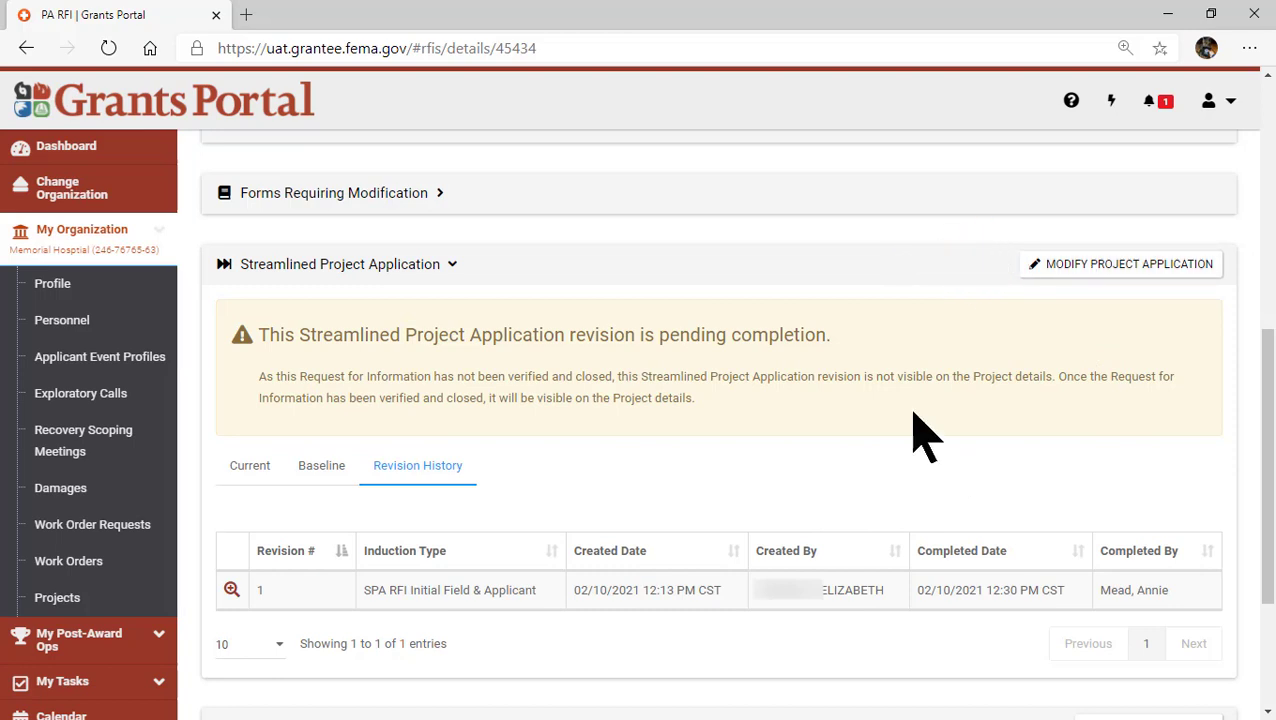
{"action": "scroll", "coordinate": [427, 285], "scroll_direction": "up", "scroll_amount": 10}
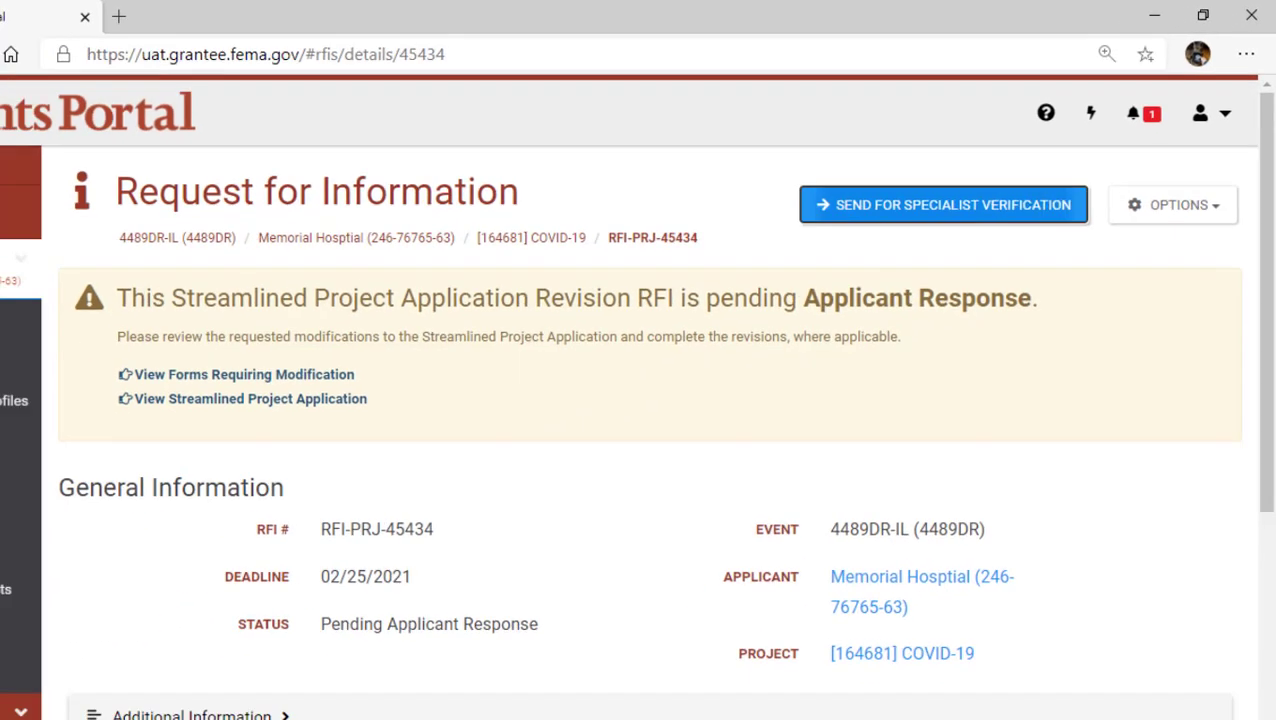
Send RFI-PRJ-45434 for specialist verification and confirm.
{"action": "left_click", "coordinate": [723, 341]}
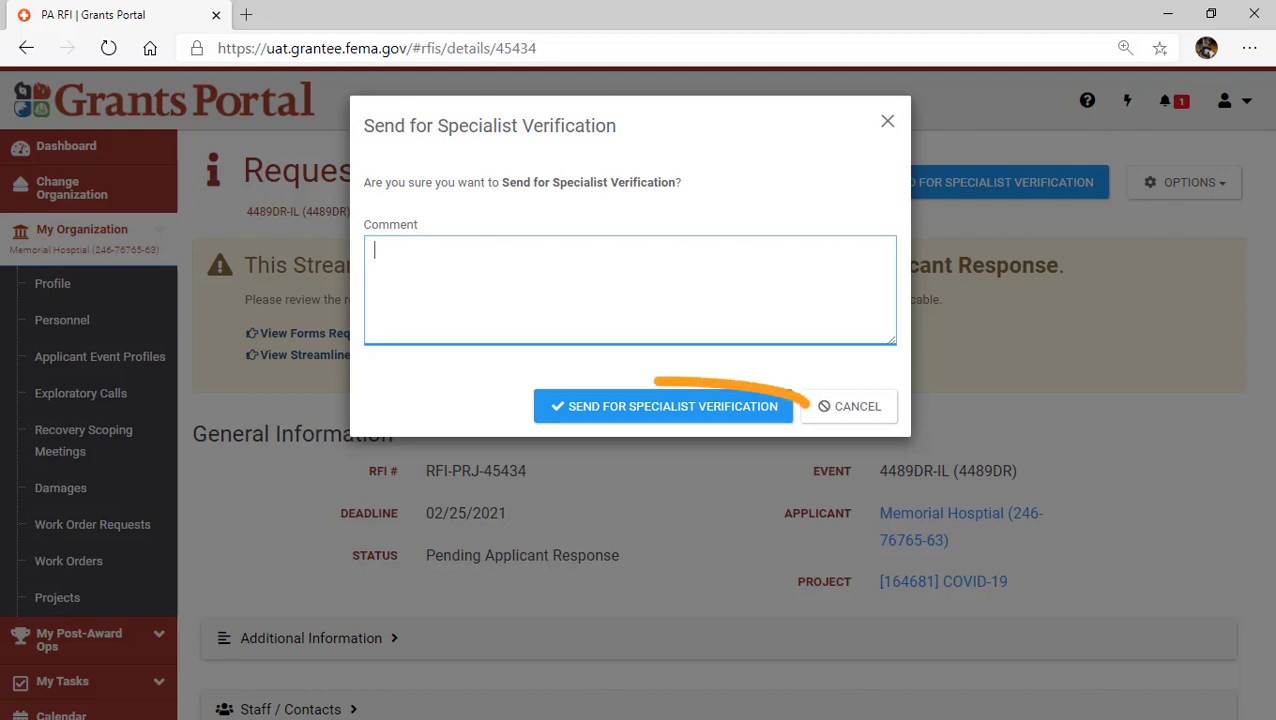
{"action": "left_click", "coordinate": [663, 406]}
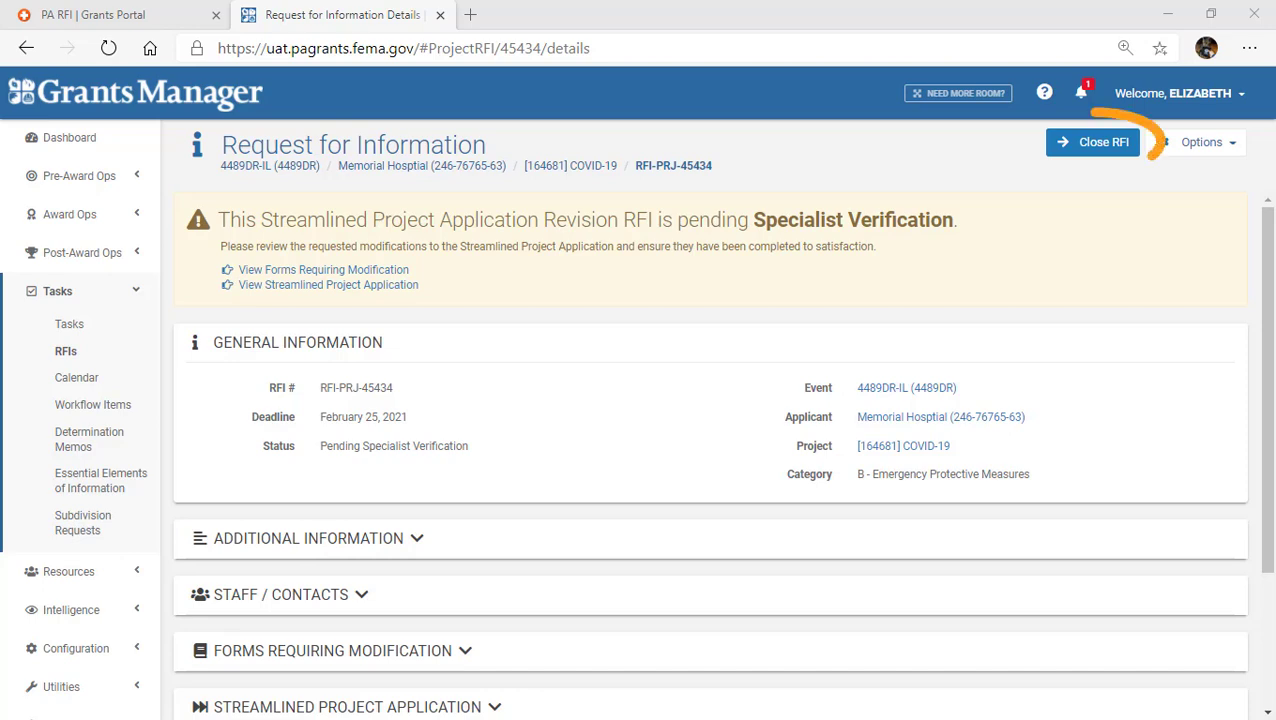
Close RFI-PRJ-45434 and confirm the closure.
{"action": "left_click", "coordinate": [1093, 142]}
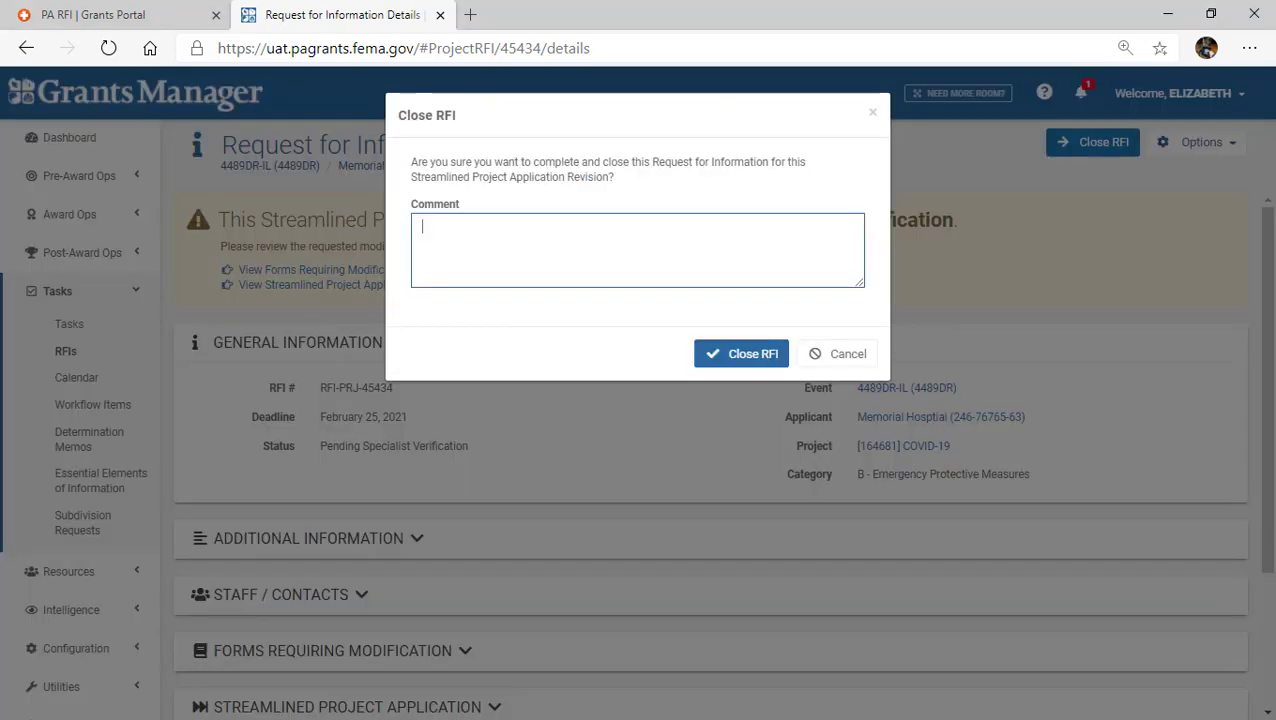
{"action": "left_click", "coordinate": [741, 354]}
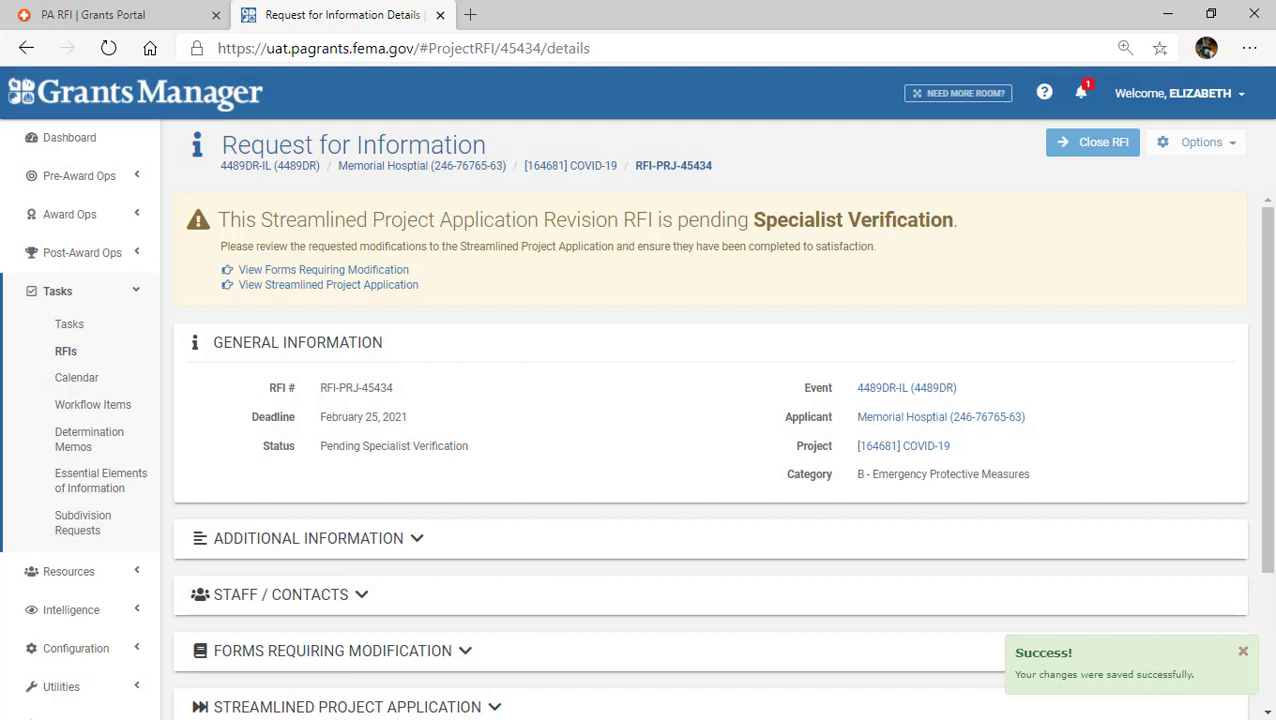